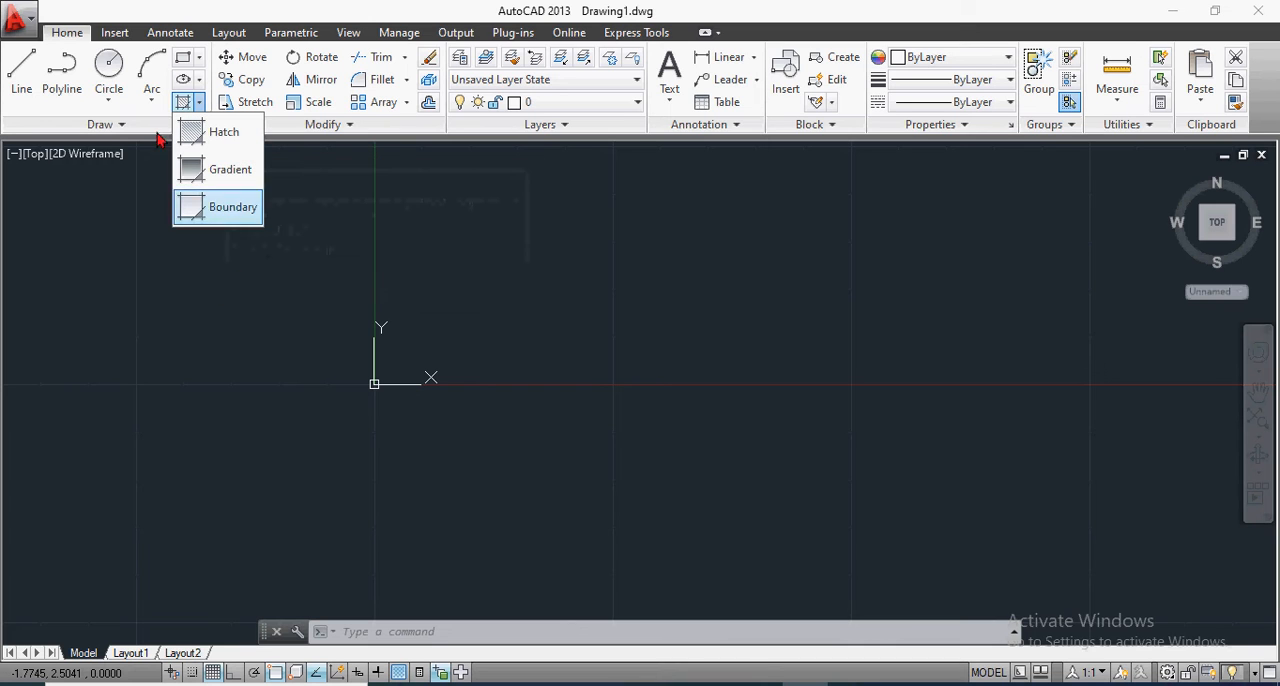
Step: Draw a wide rectangle just to the right of the origin, with its height straddling the X axis
click(184, 62)
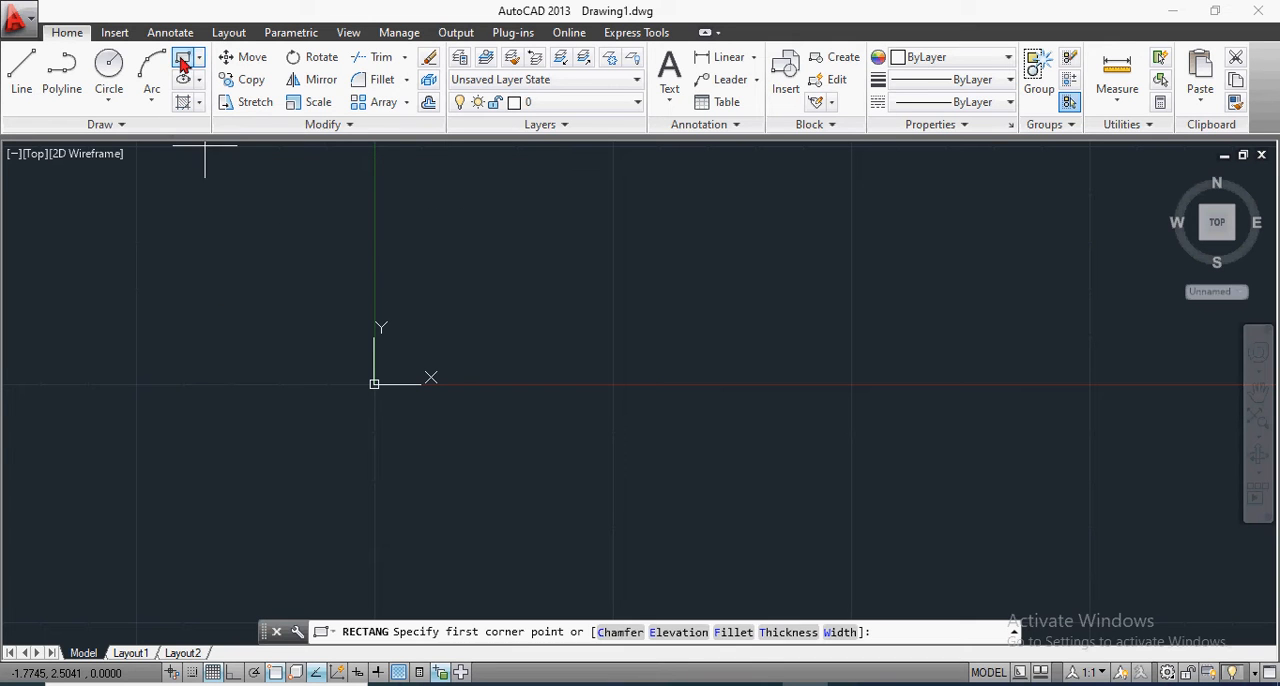
click(464, 269)
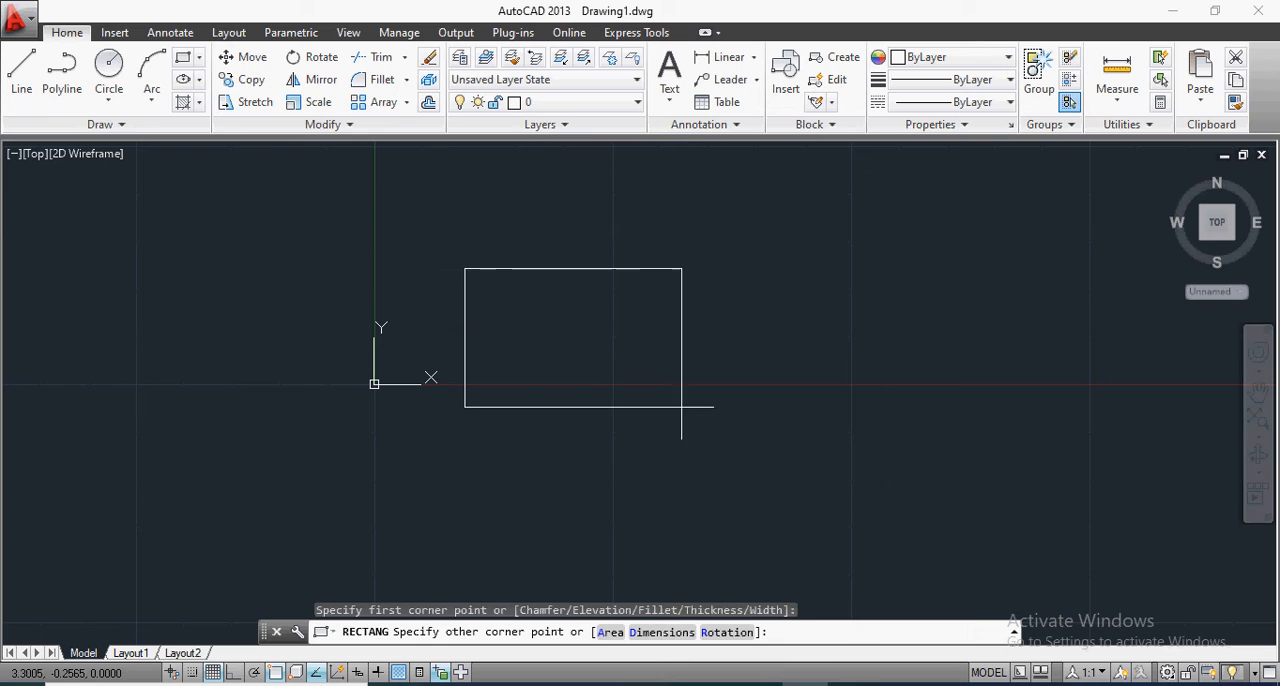
click(826, 439)
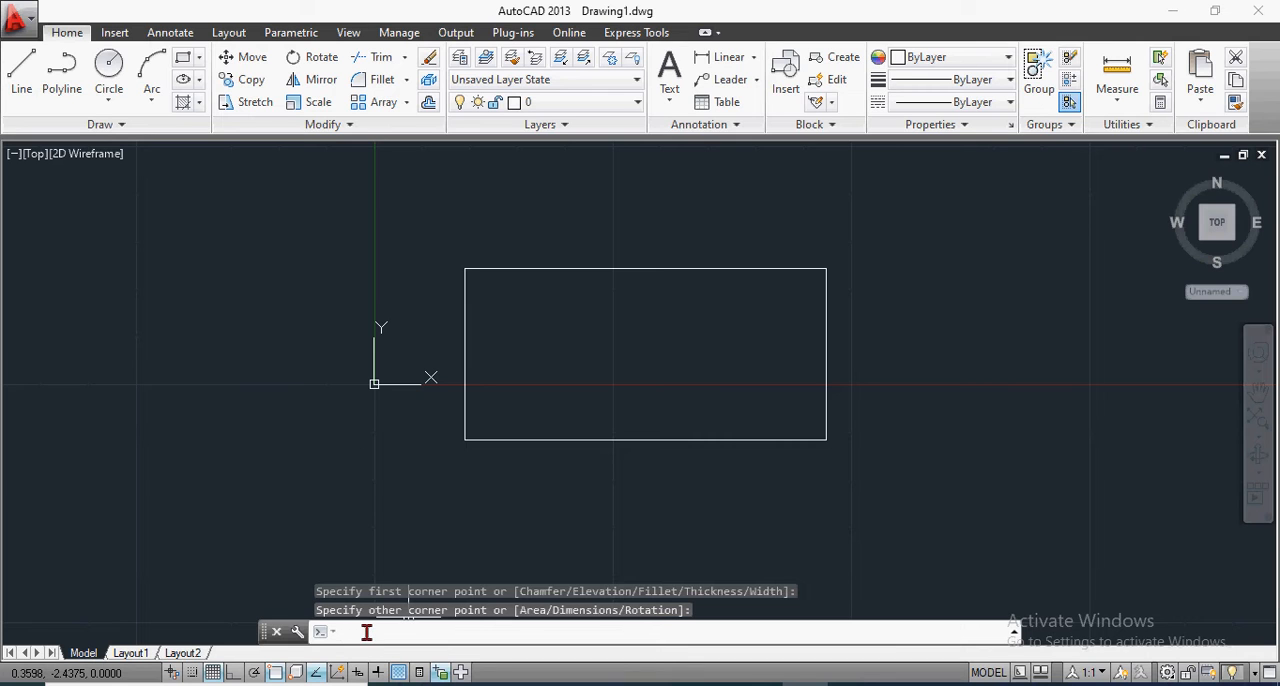
Step: Hatch the interior of the rectangle with the ANSI31 pattern at scale 1.0000
text(ha)
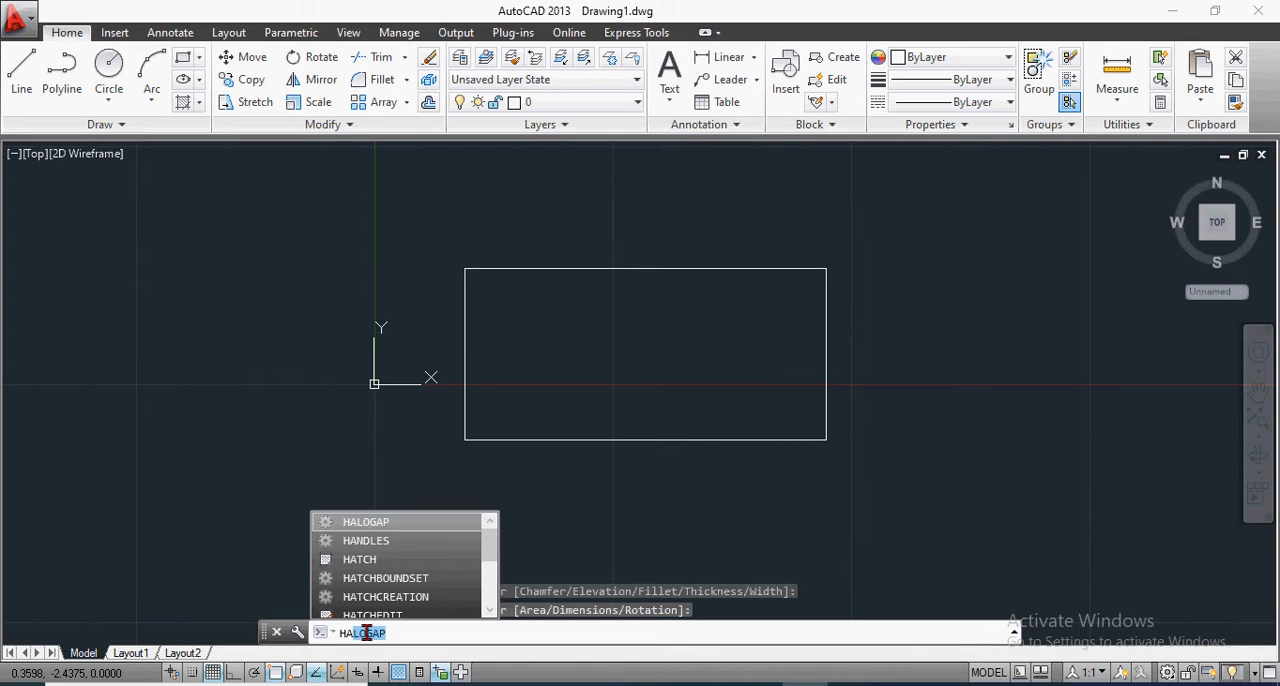
text(t)
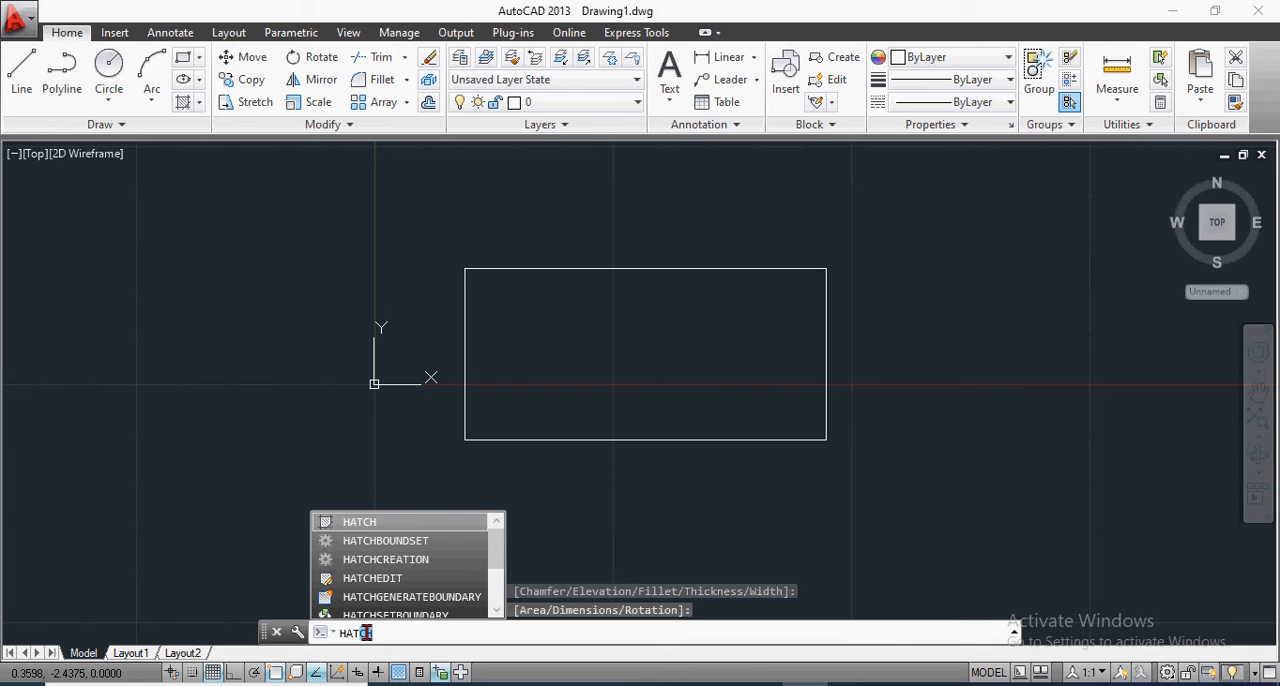
key(Return)
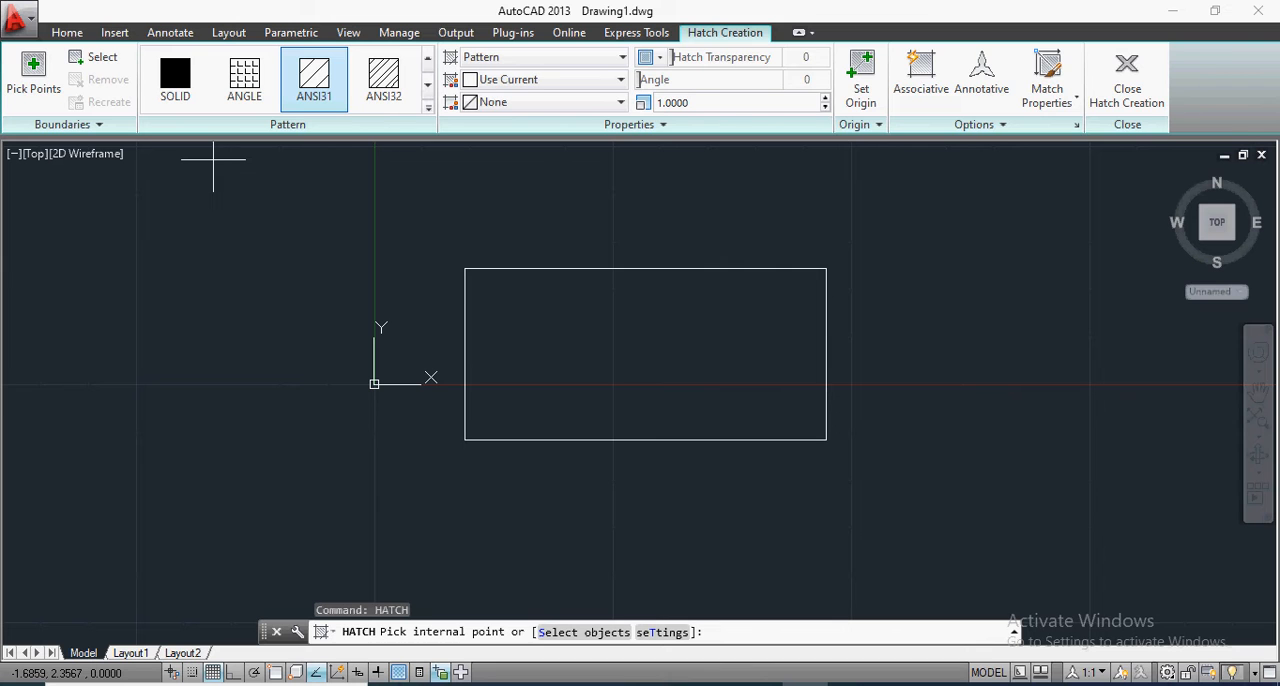
click(64, 32)
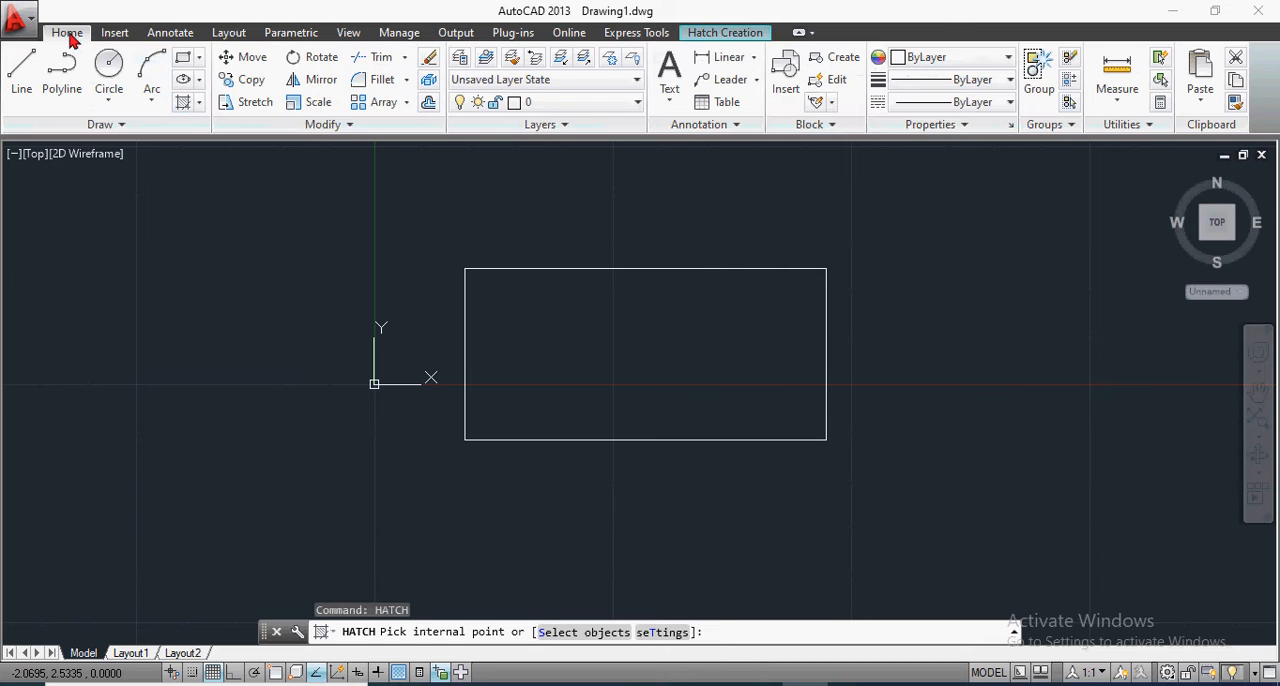
click(199, 104)
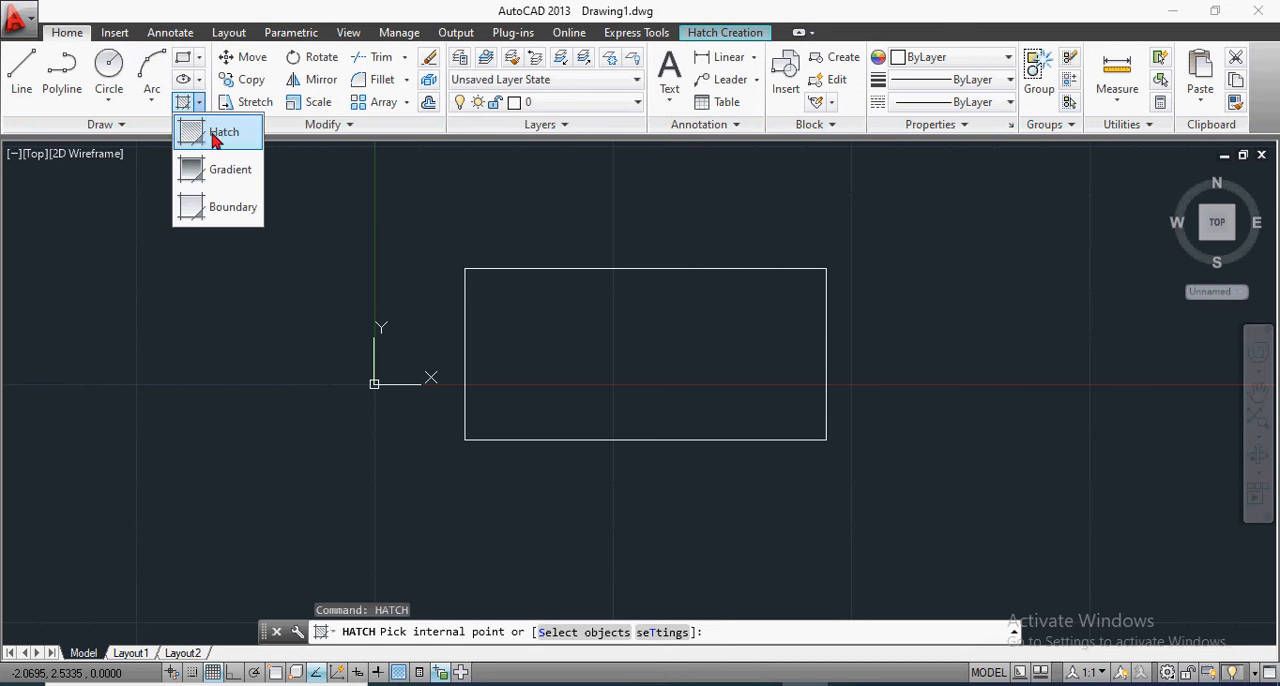
click(207, 135)
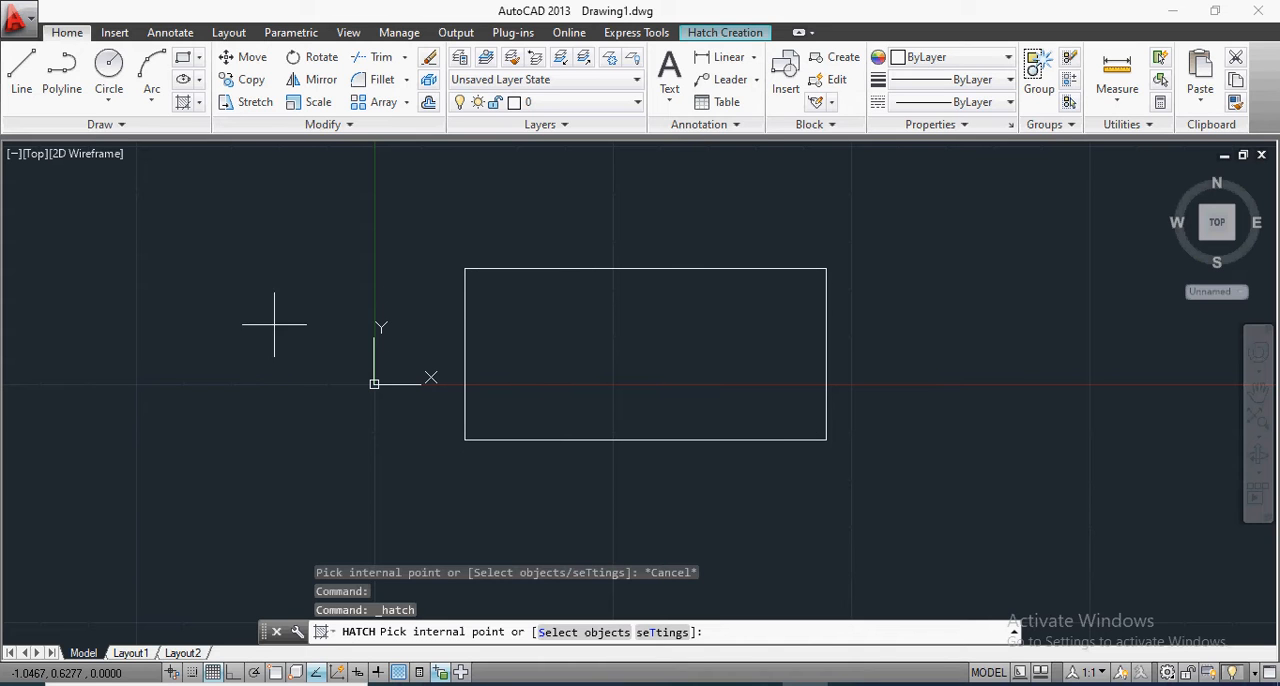
click(653, 334)
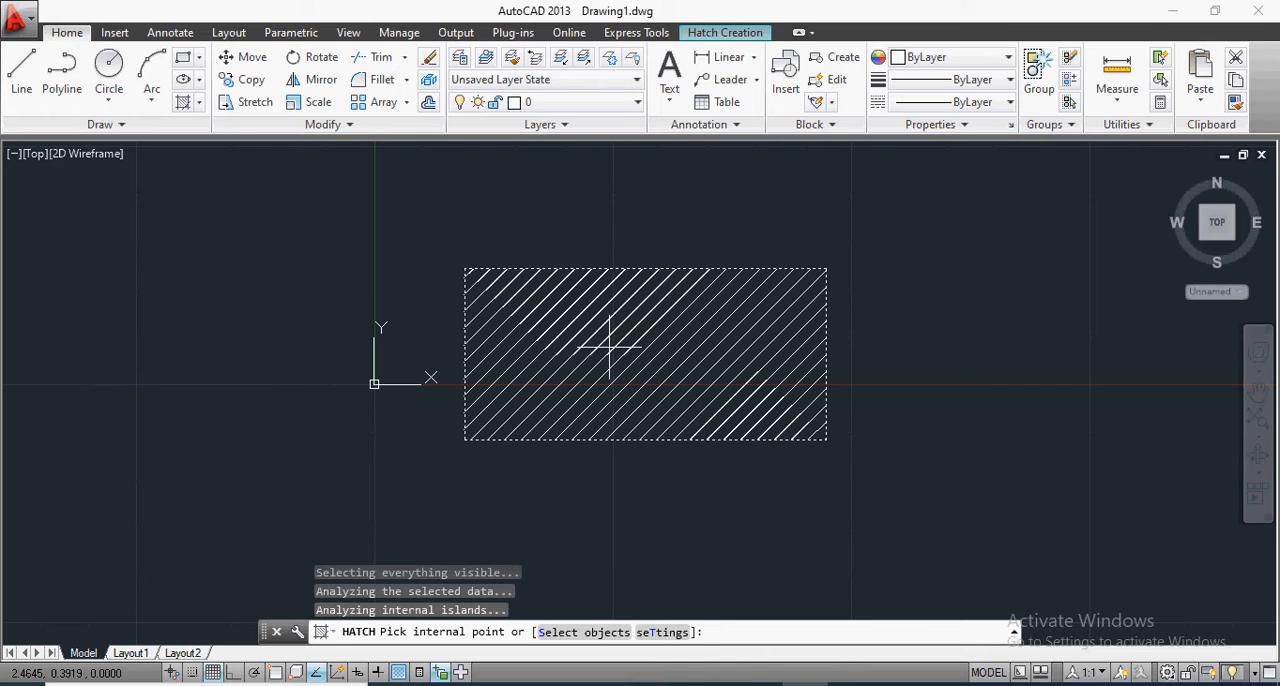
key(Return)
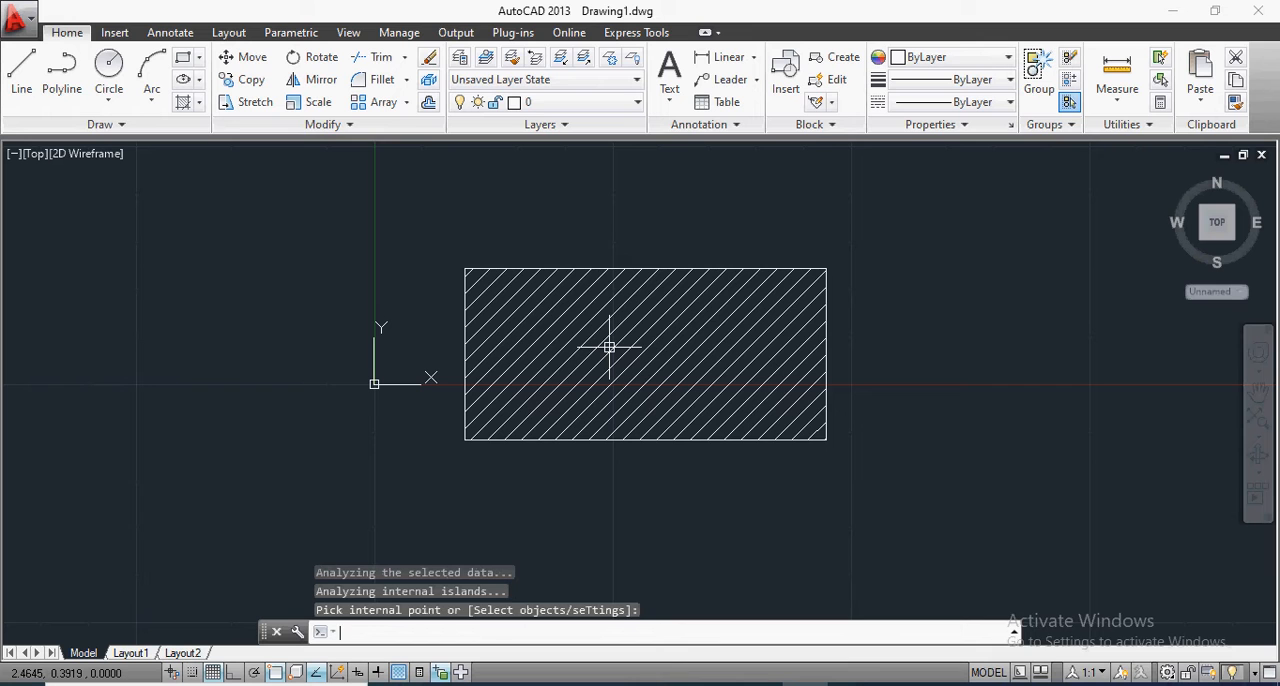
Step: Change the pattern of the rectangle's hatch to SOLID and deselect it
click(664, 339)
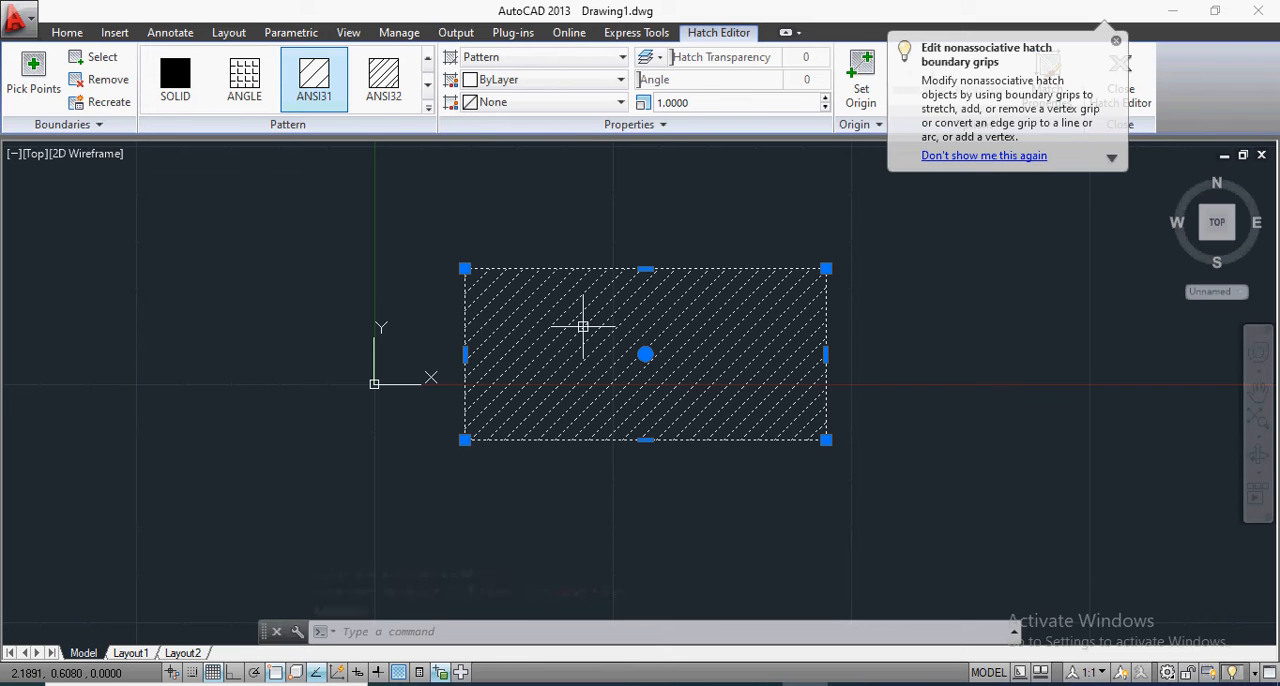
key(Escape)
click(583, 326)
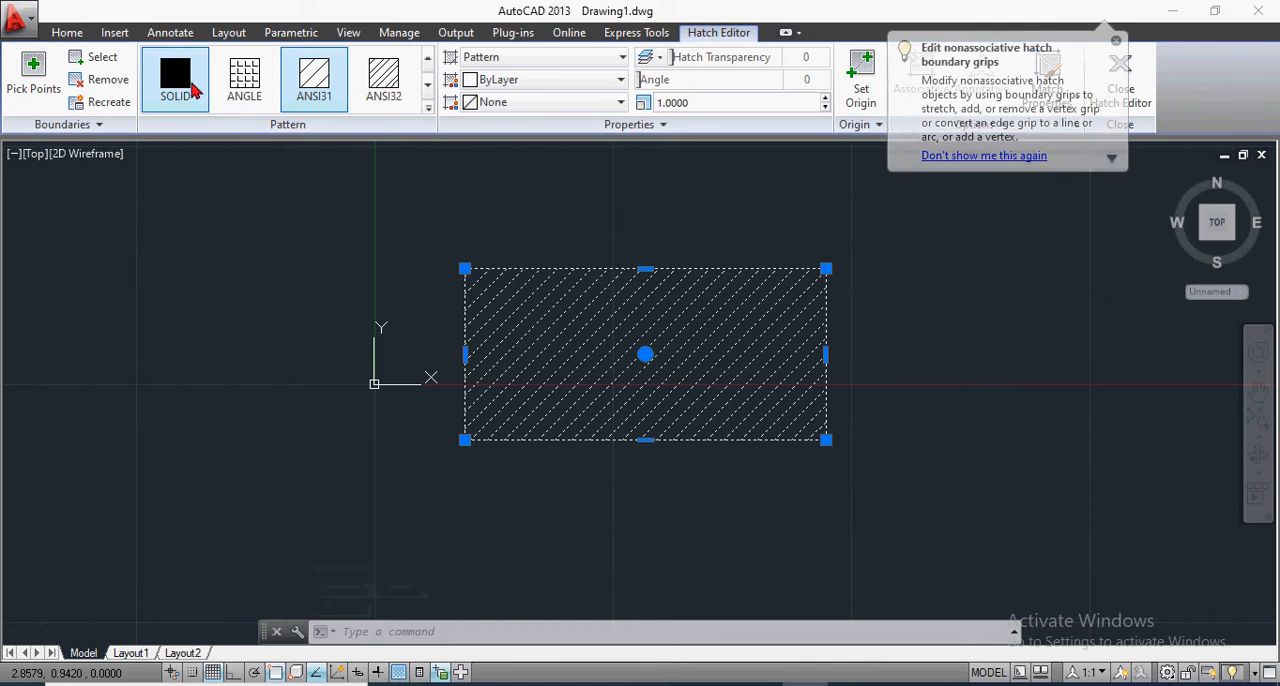
click(181, 80)
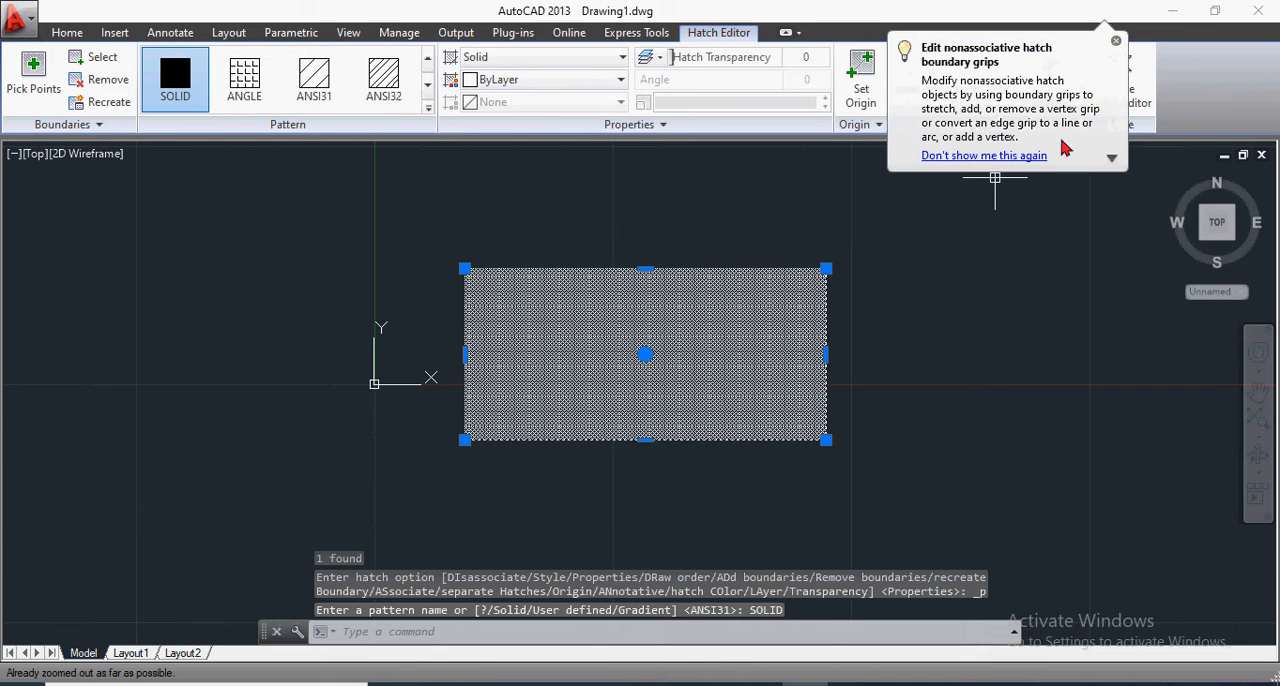
click(1116, 43)
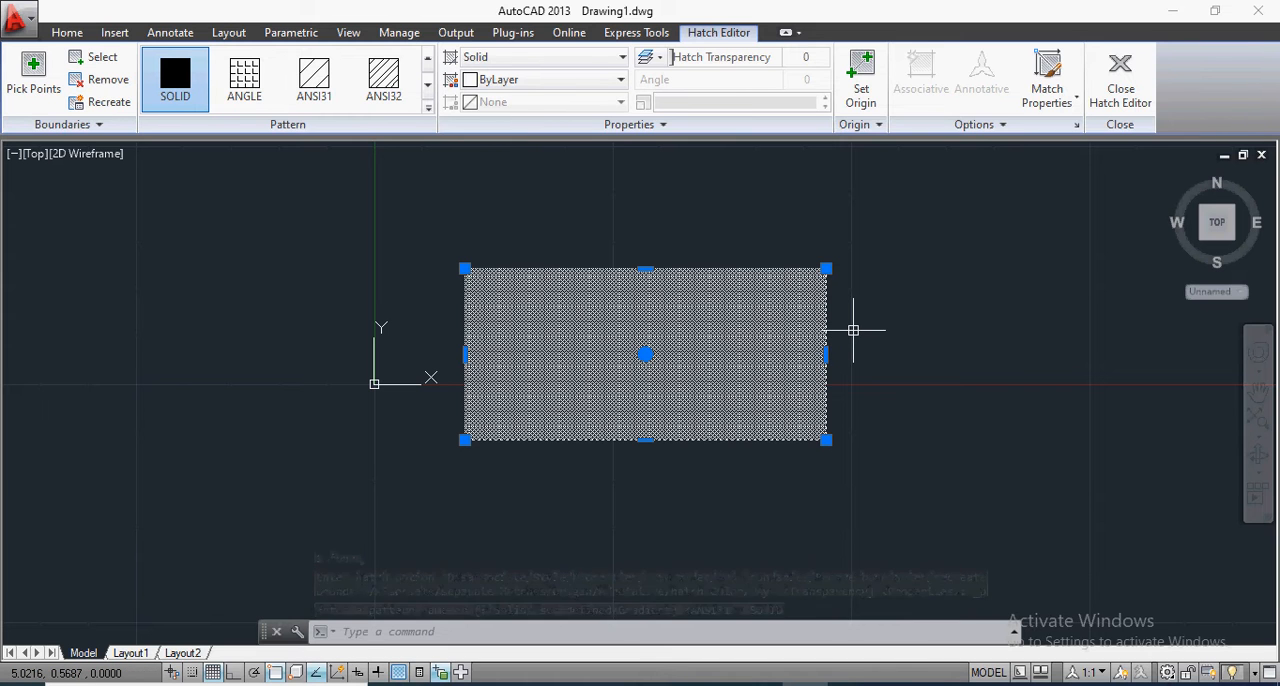
key(Escape)
Step: Try the ANGLE, ANSI31 and ANSI32 patterns on the rectangle's hatch and settle on AR-B816
click(700, 323)
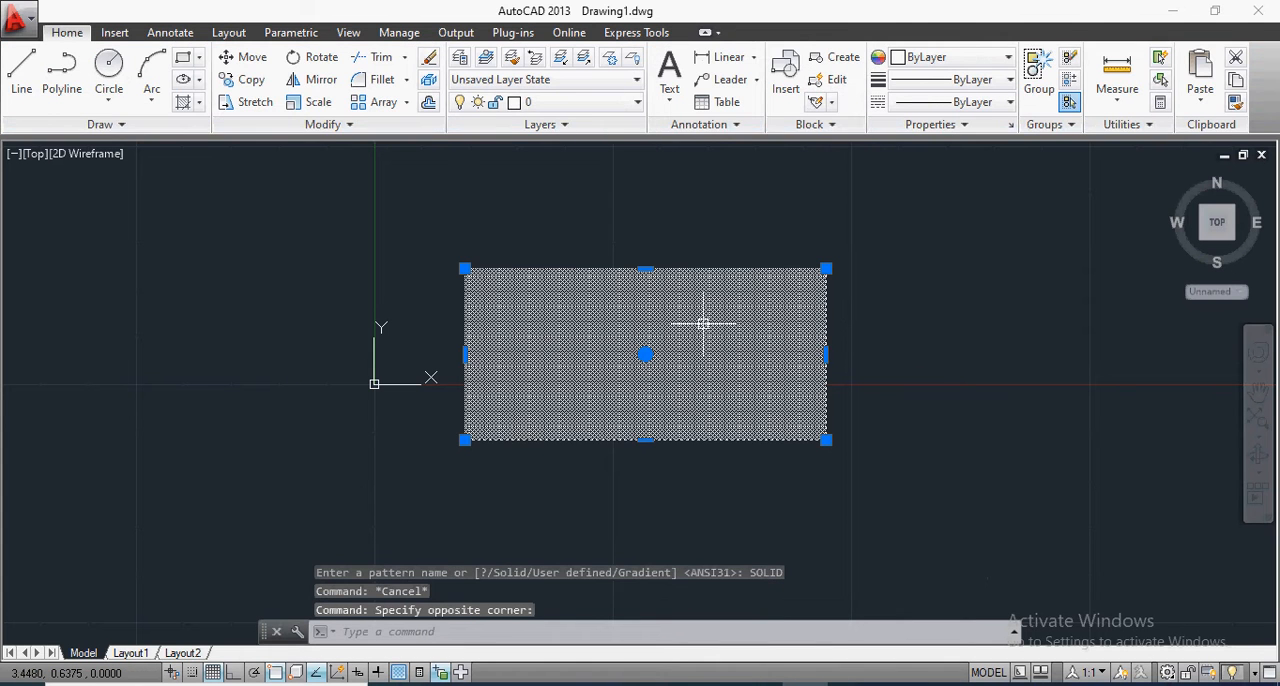
click(240, 88)
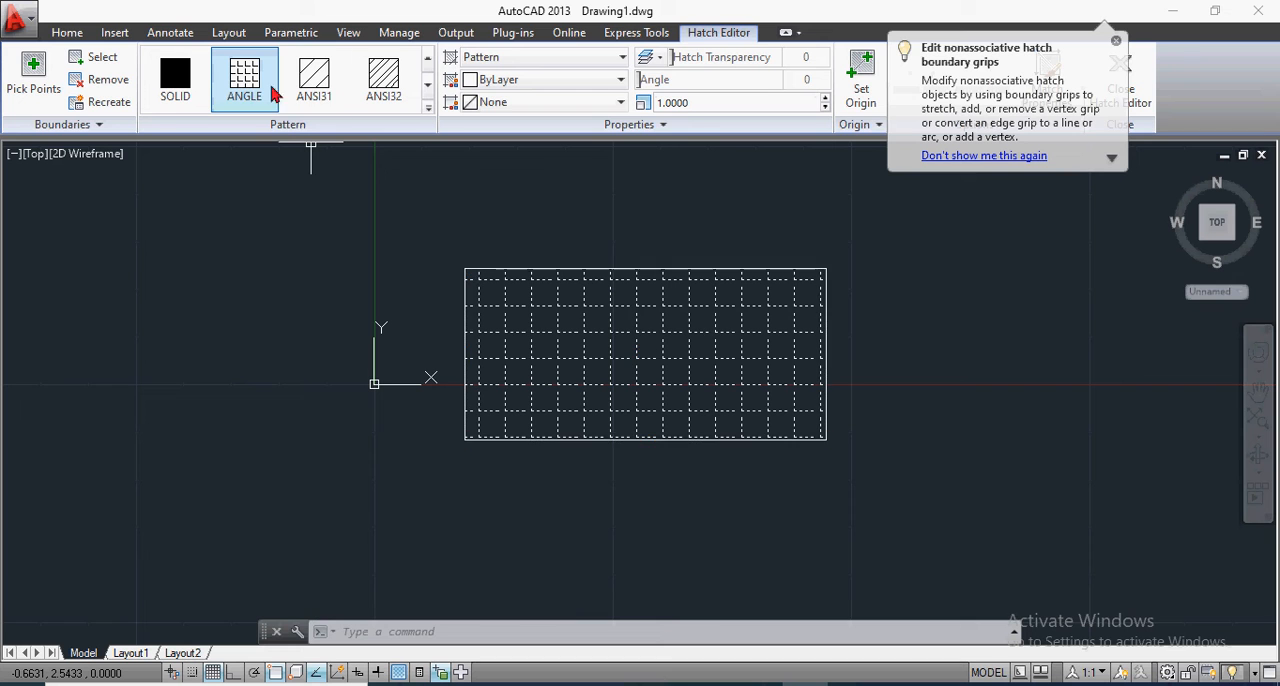
click(322, 88)
click(384, 82)
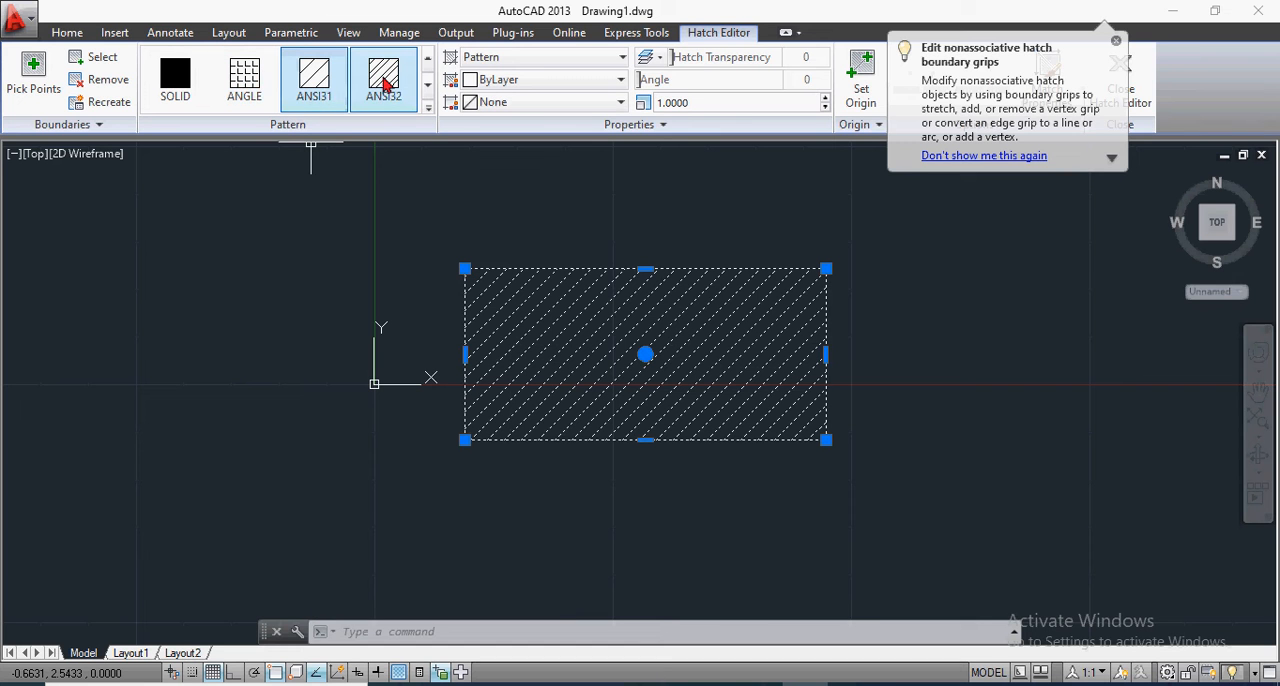
click(429, 106)
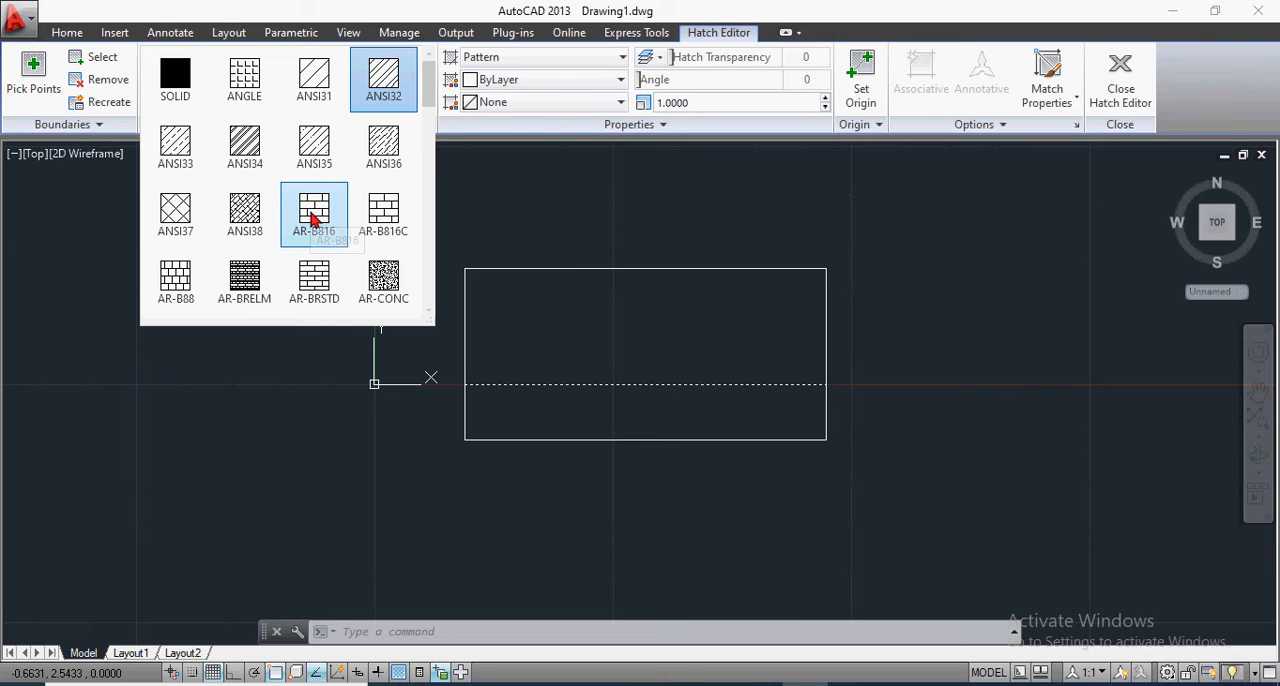
click(313, 220)
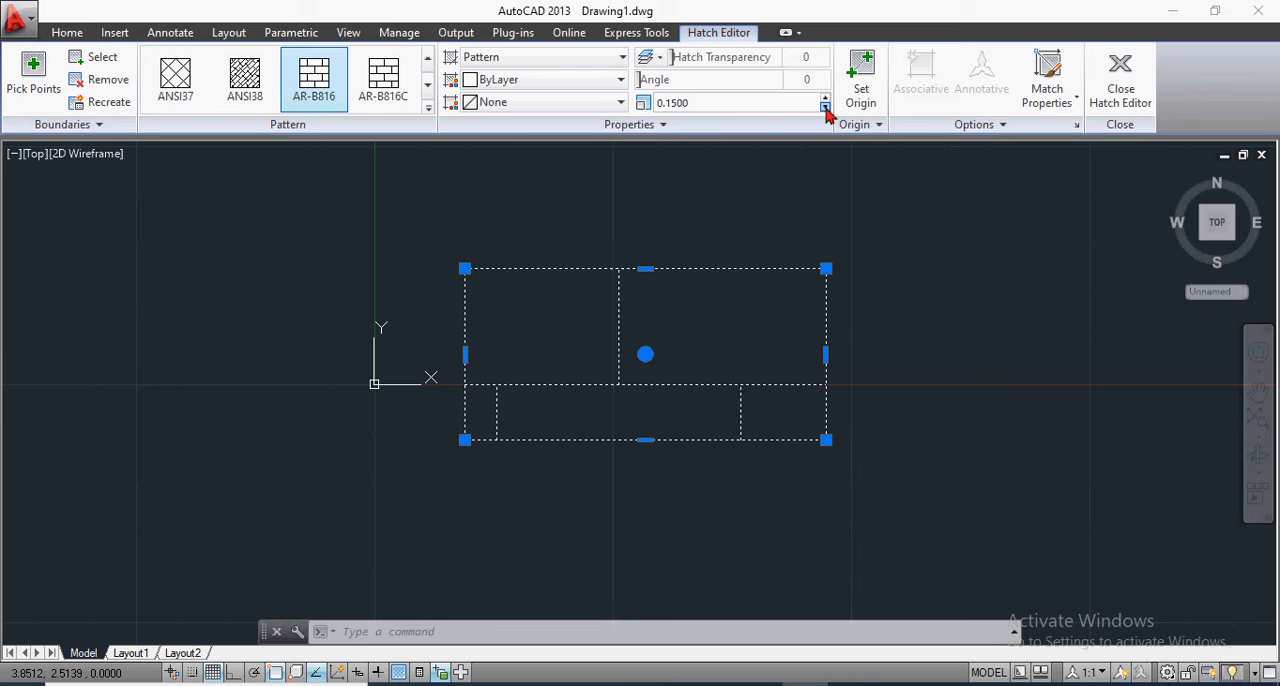
Step: Reduce the scale of the AR-B816 hatch to 0.0350
click(825, 108)
click(825, 108)
click(825, 108)
click(825, 108)
click(825, 108)
click(825, 108)
click(825, 108)
click(825, 108)
click(825, 108)
click(825, 108)
click(825, 108)
click(825, 108)
click(825, 108)
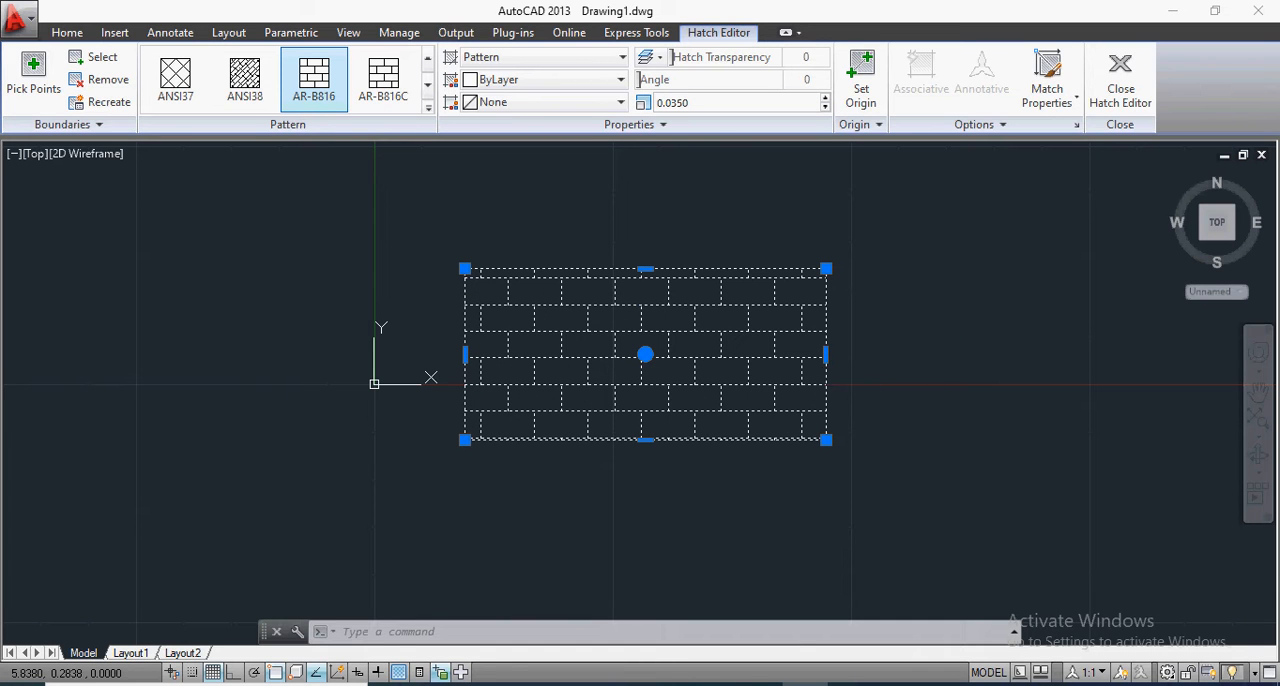
Step: Preview other hatch patterns on the rectangle, such as AR-BRELM, AR-RROOF and AR-SAND, and keep AR-B816
scroll(921, 350, up, 2)
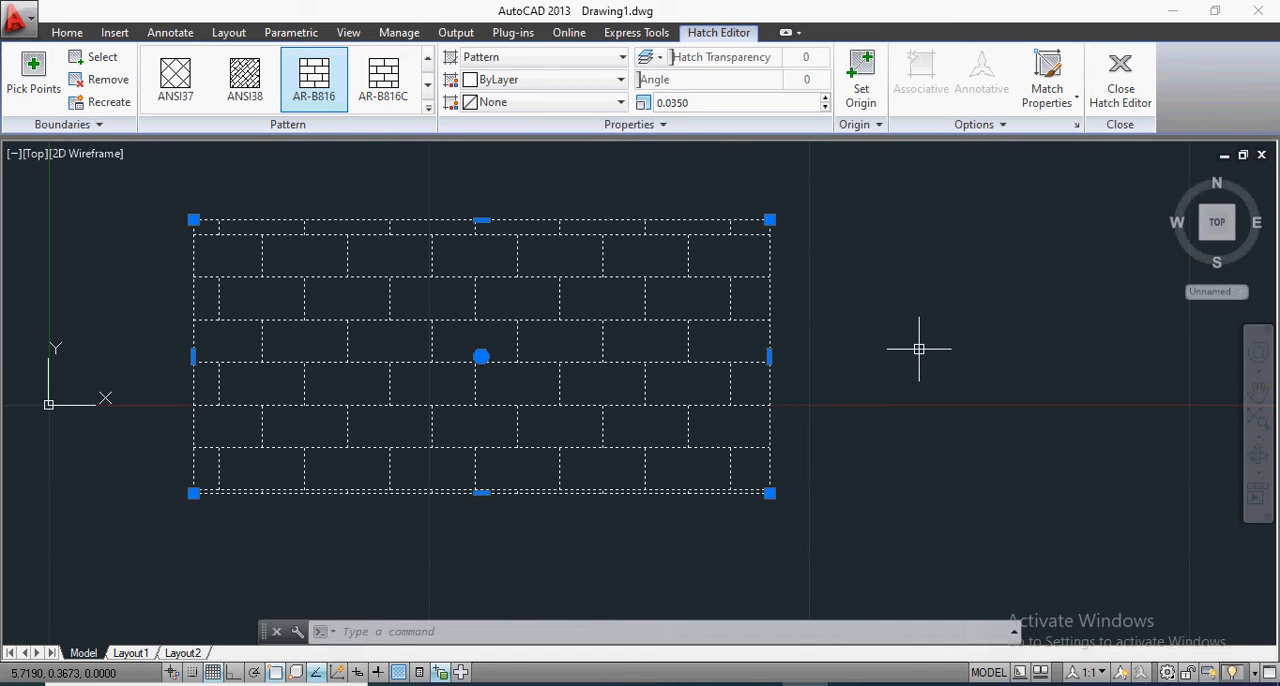
click(428, 107)
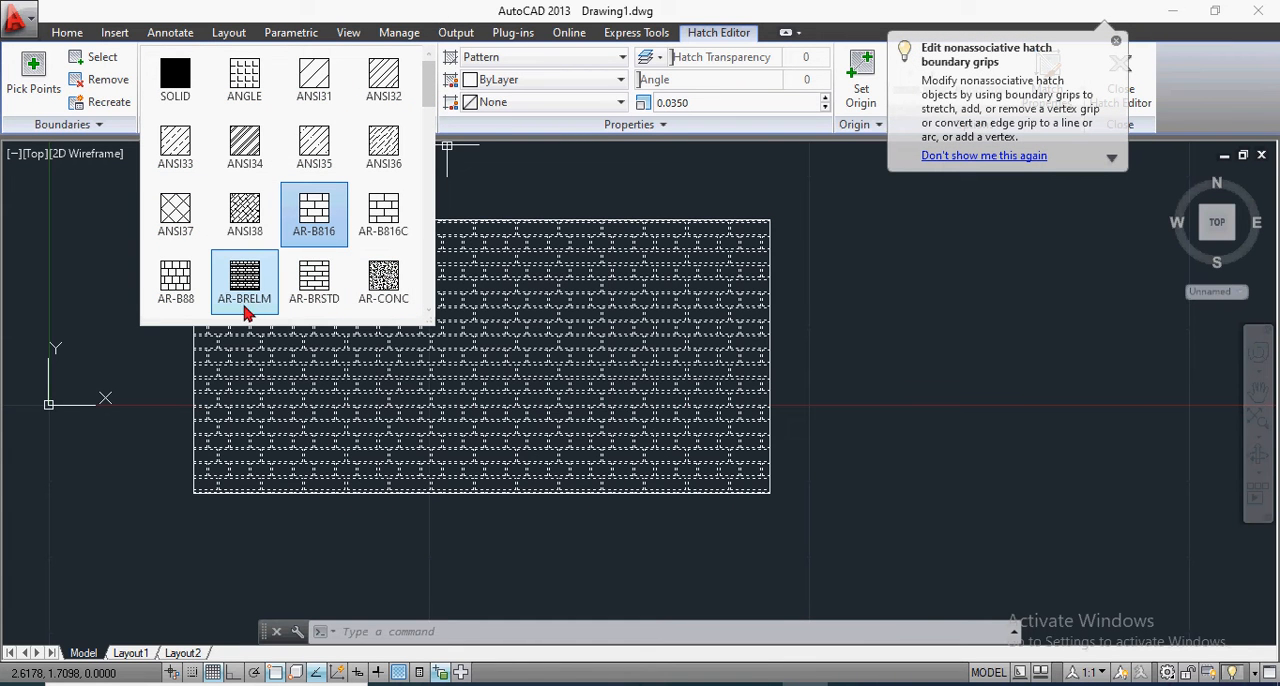
scroll(248, 290, down, 1)
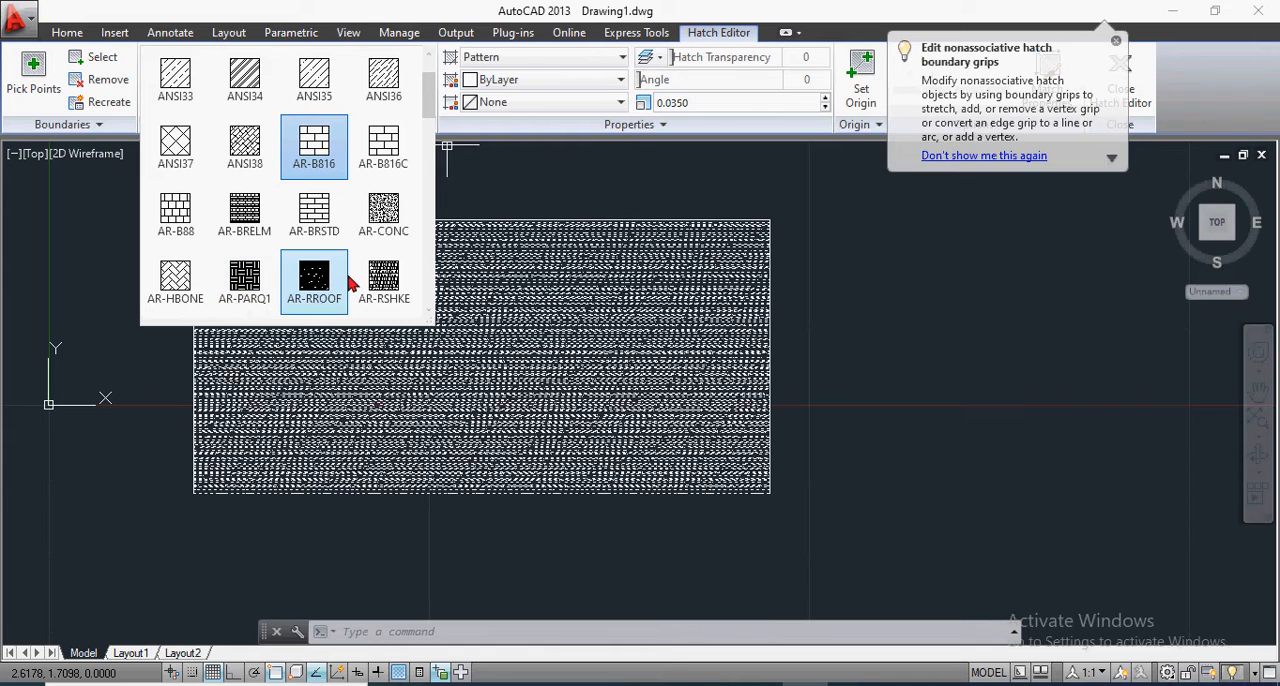
scroll(384, 280, down, 3)
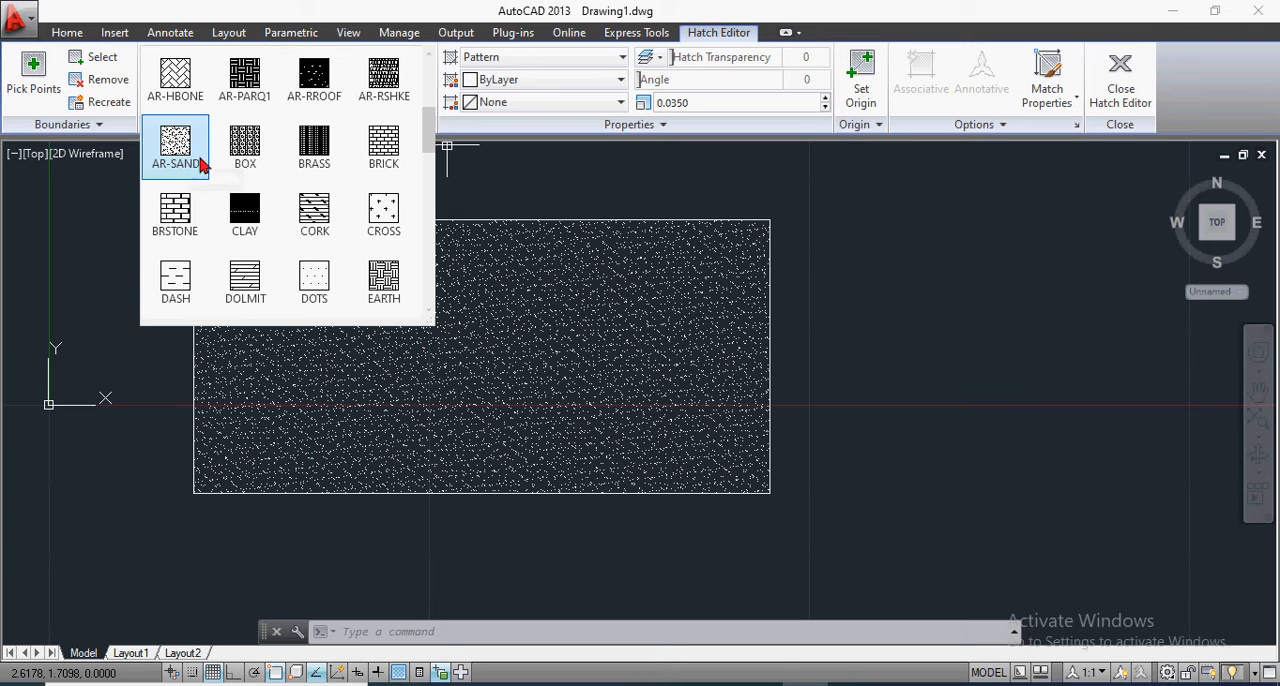
scroll(354, 211, up, 5)
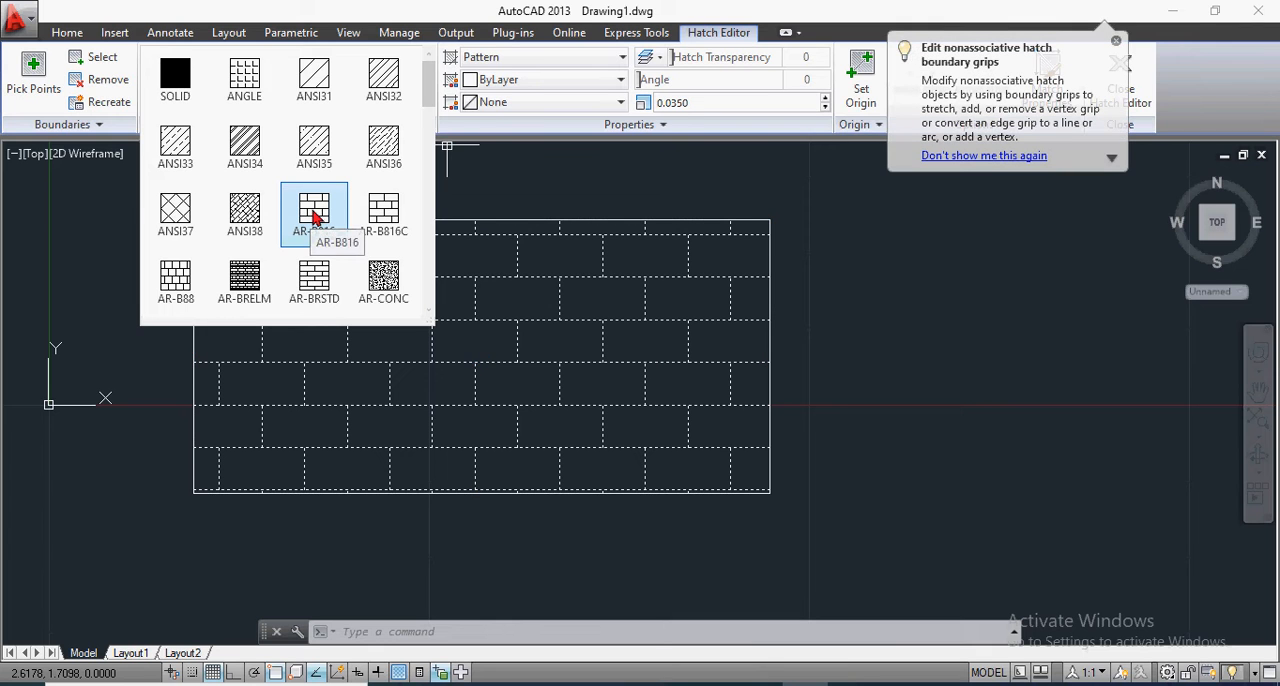
click(314, 212)
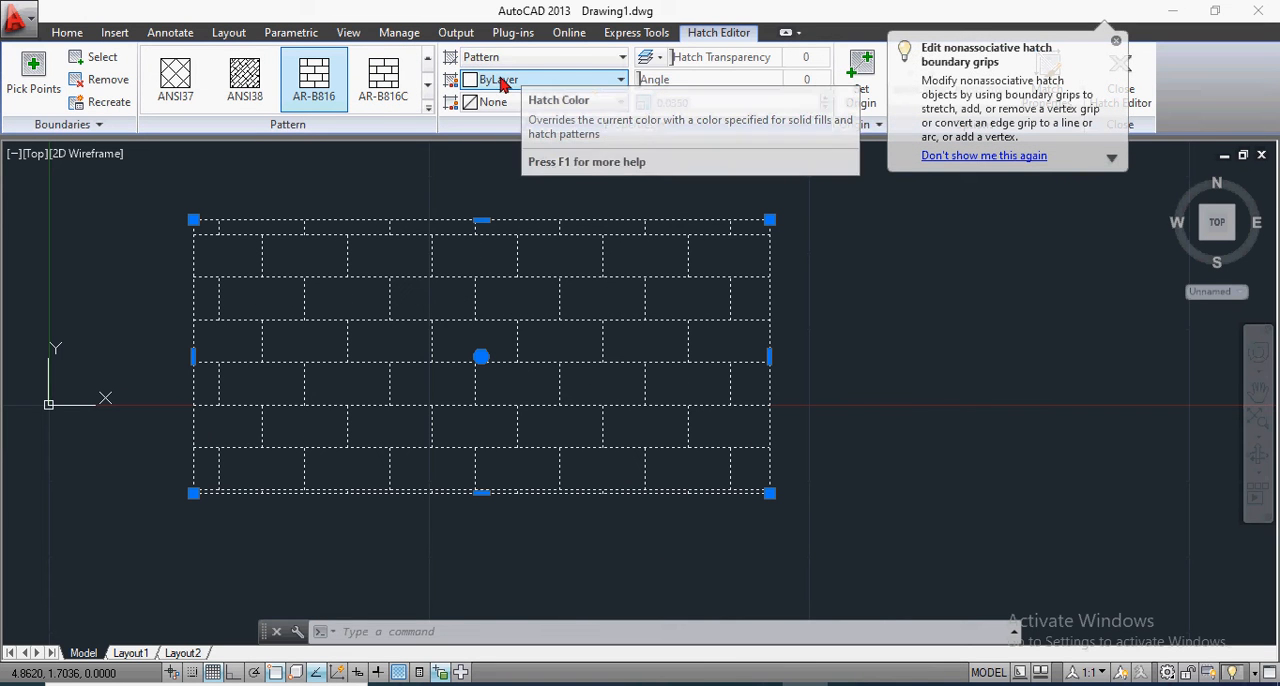
Step: Set the hatch color of the brick pattern to Red
click(619, 80)
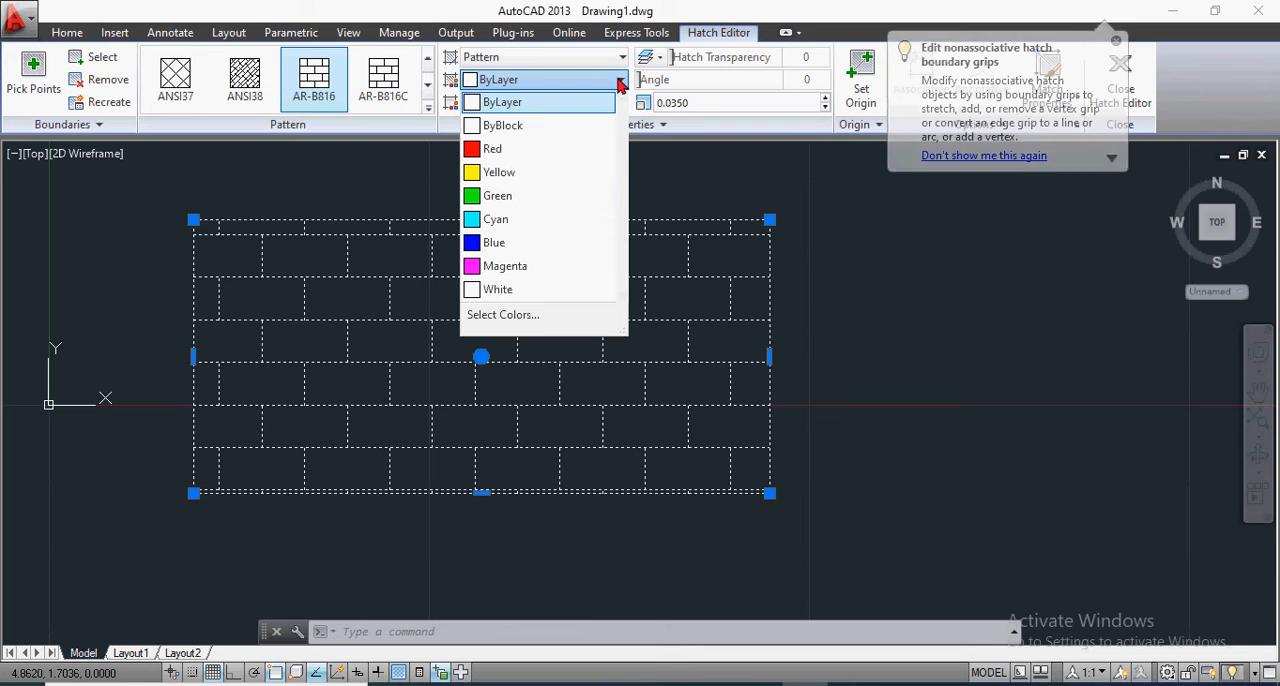
click(518, 80)
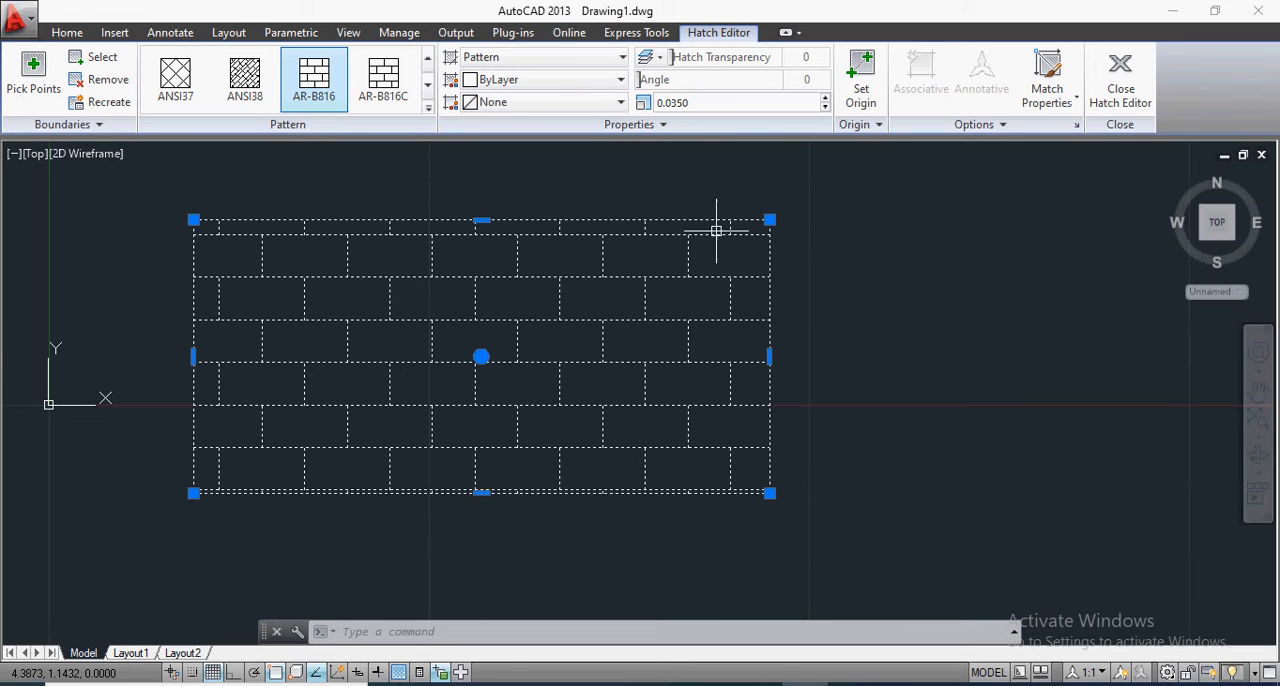
scroll(490, 282, down, 2)
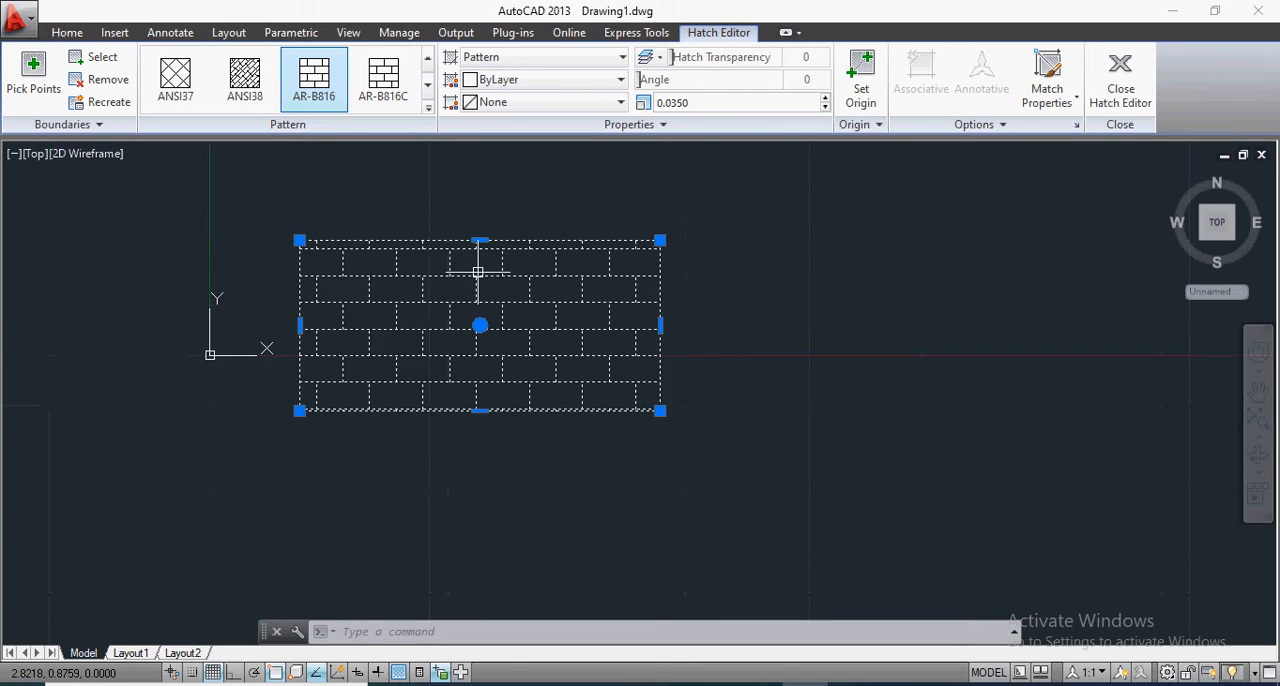
scroll(458, 250, up, 4)
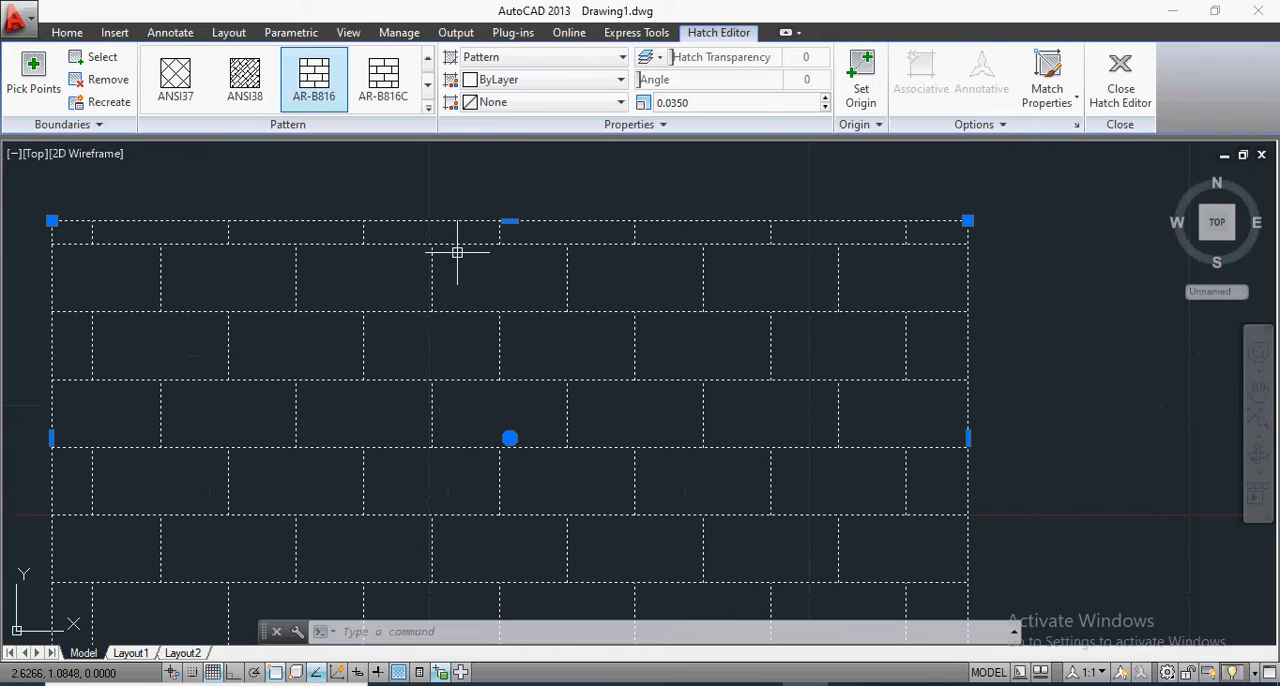
click(519, 80)
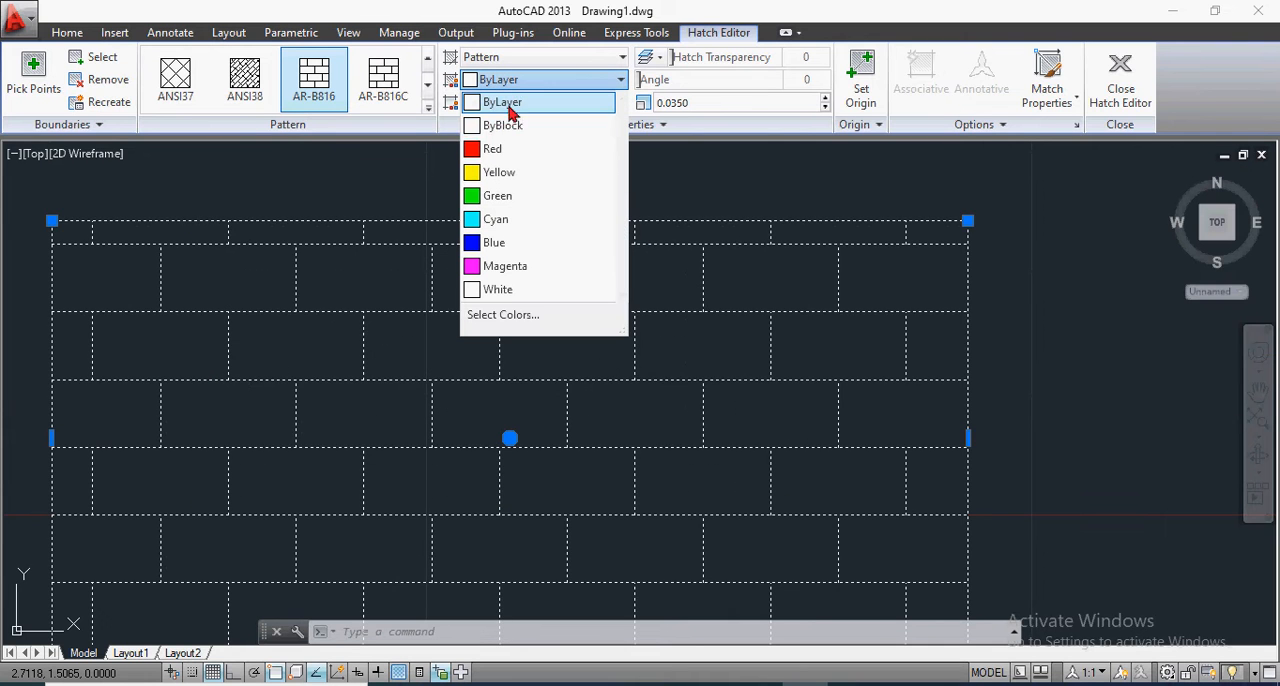
click(490, 150)
Step: Set the background color of the brick hatch to index color 252
scroll(548, 200, down, 3)
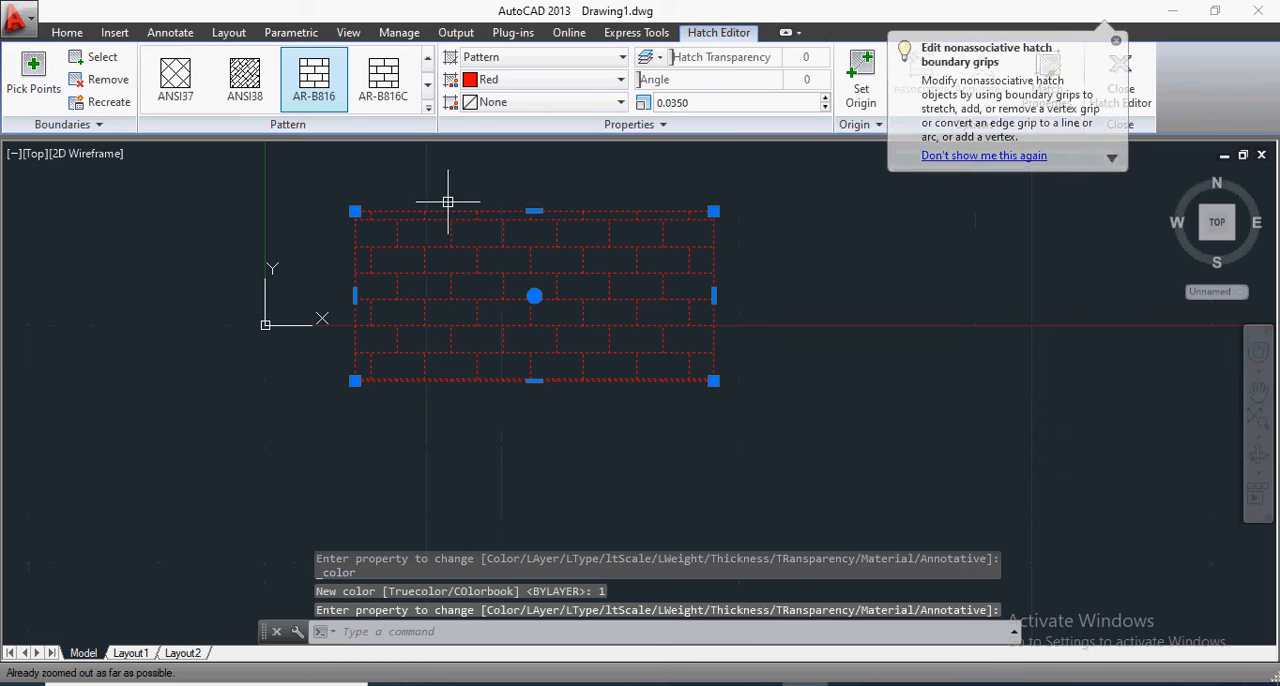
scroll(394, 191, up, 4)
scroll(394, 191, down, 2)
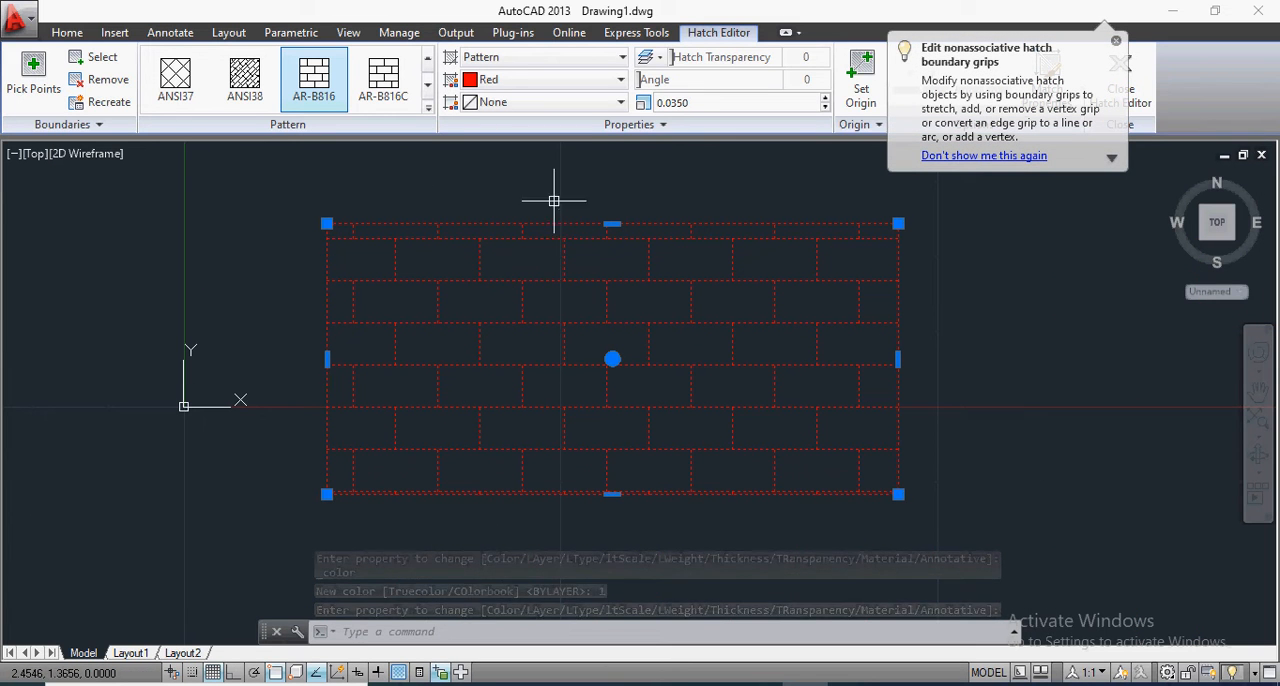
click(620, 102)
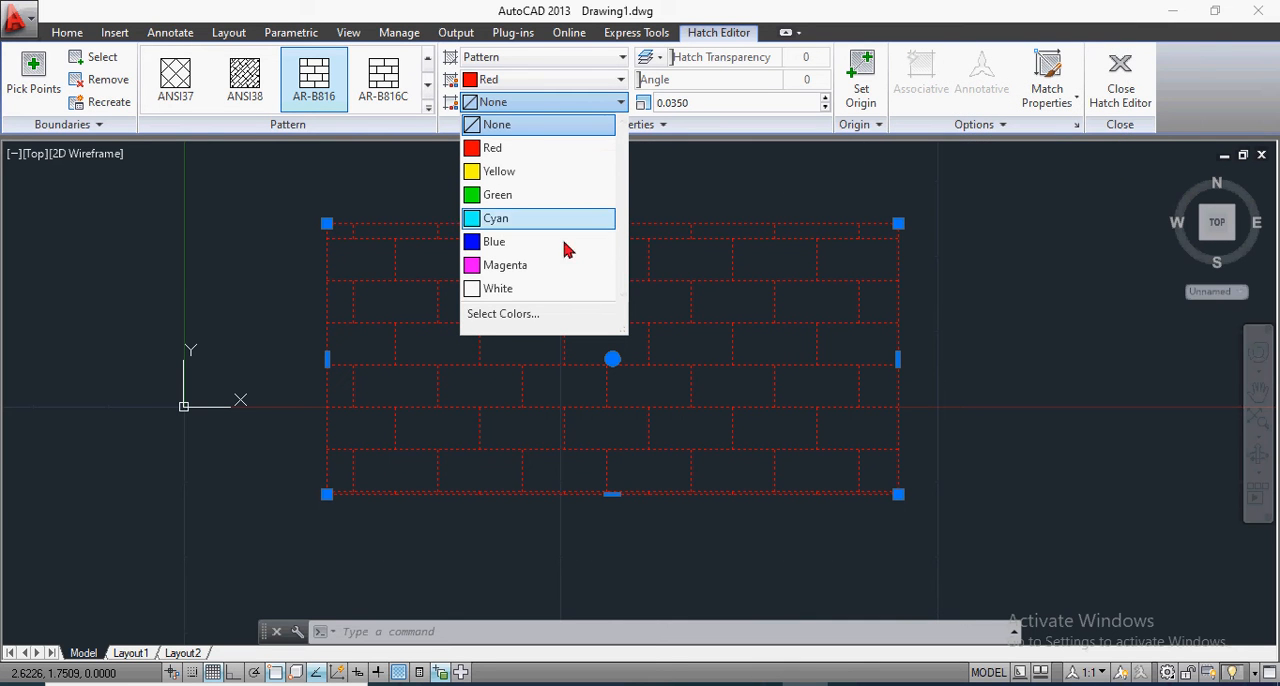
click(529, 315)
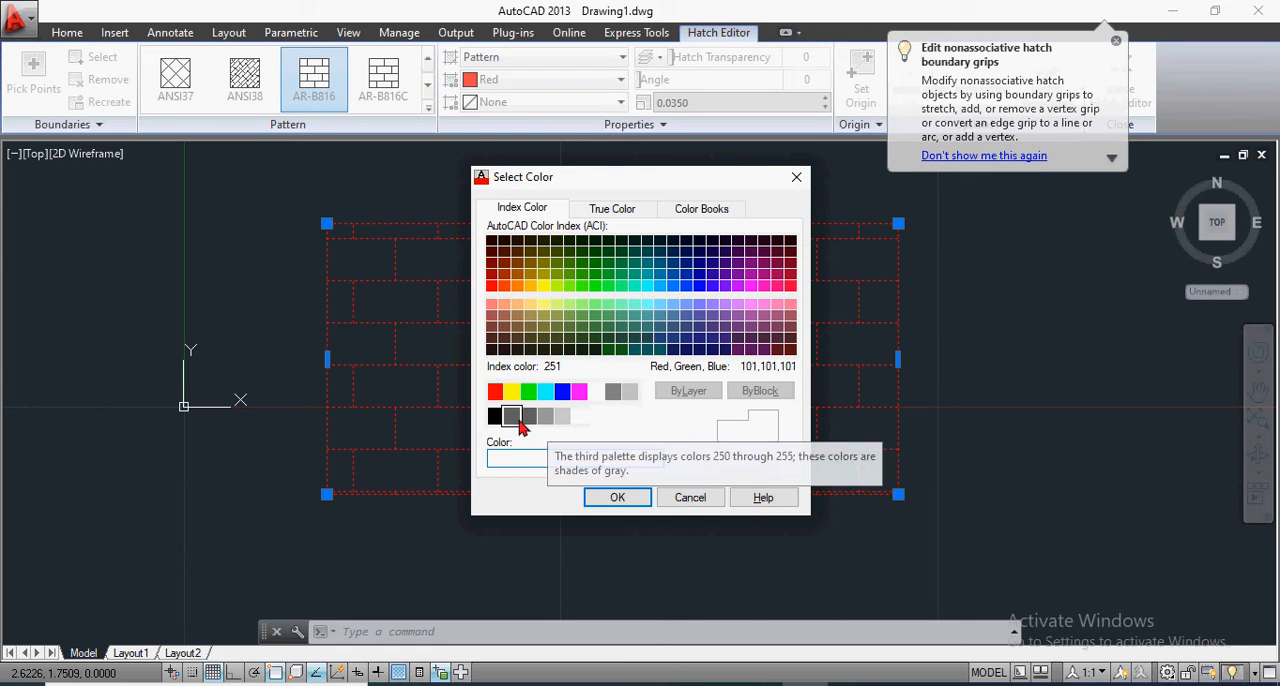
click(529, 417)
click(616, 498)
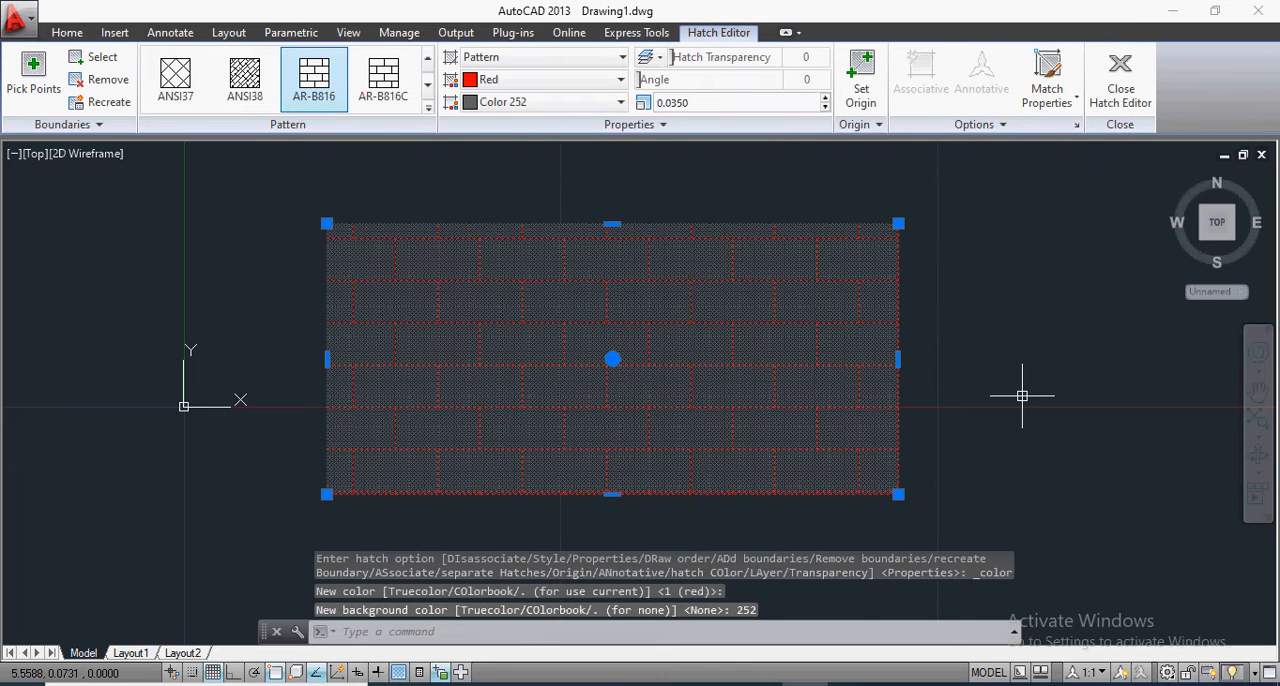
Step: Set the brick hatch's background color to dark blue index color 167 and finish editing the hatch
click(612, 102)
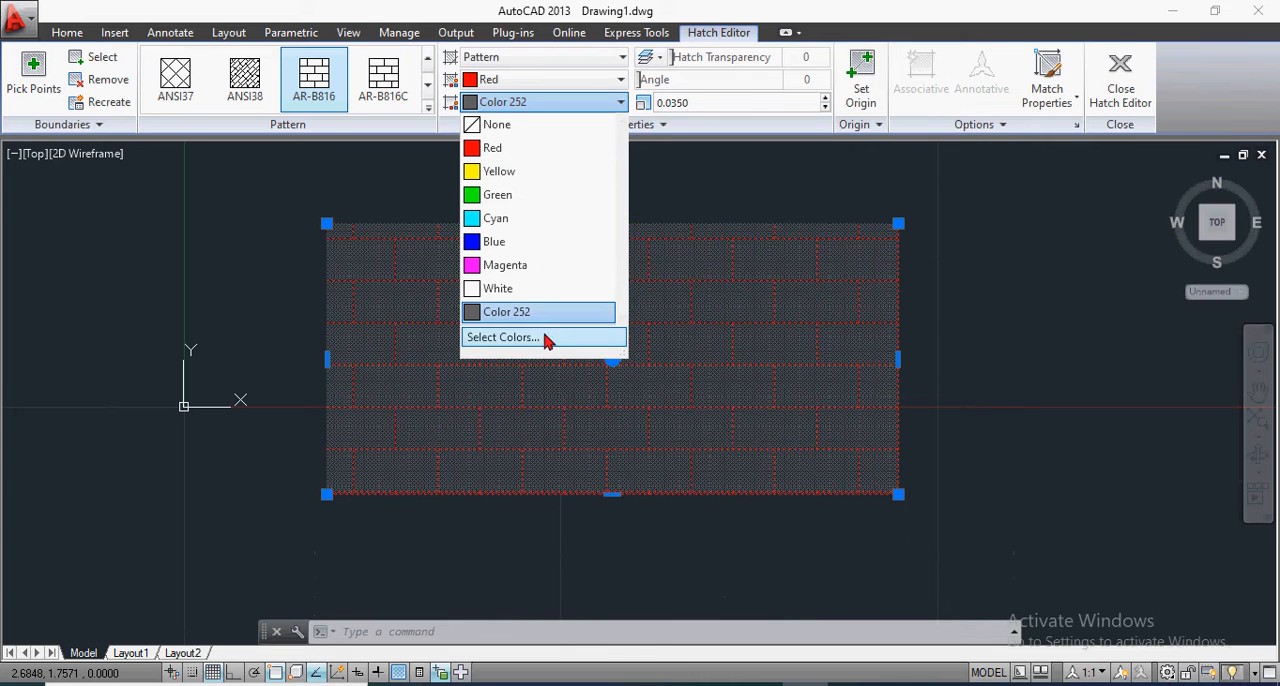
click(543, 337)
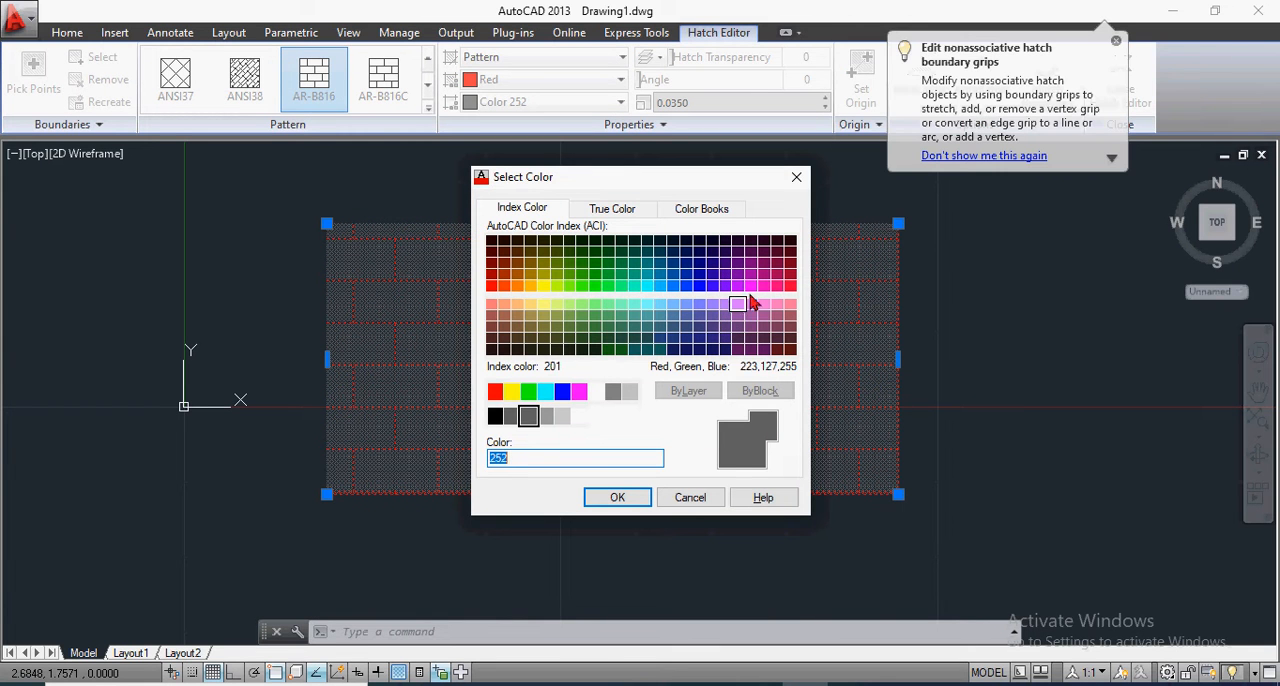
click(752, 288)
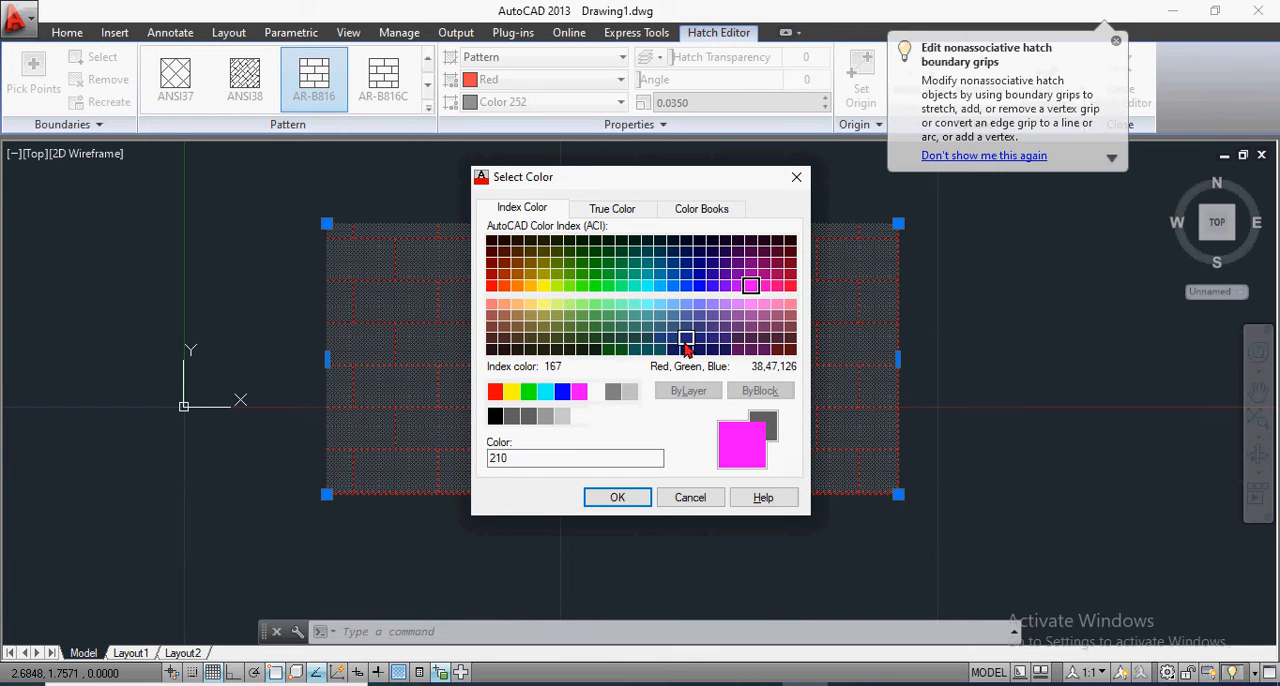
click(687, 341)
click(632, 497)
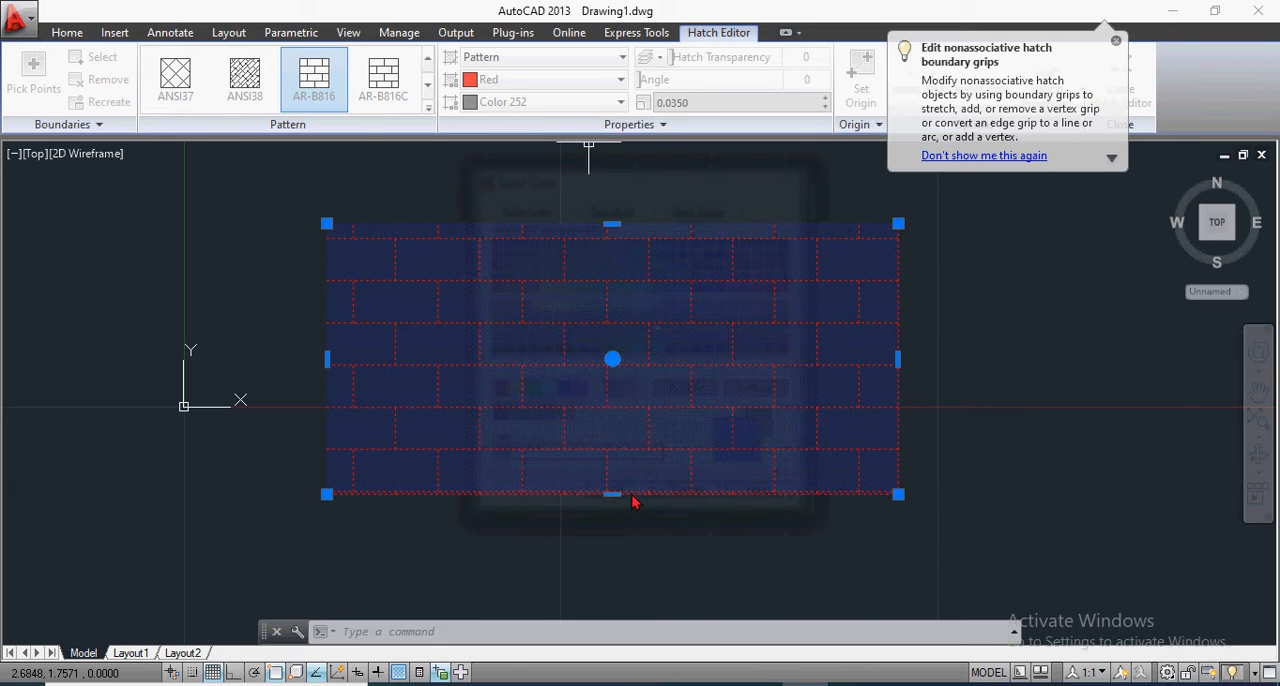
scroll(950, 320, up, 2)
scroll(947, 317, down, 2)
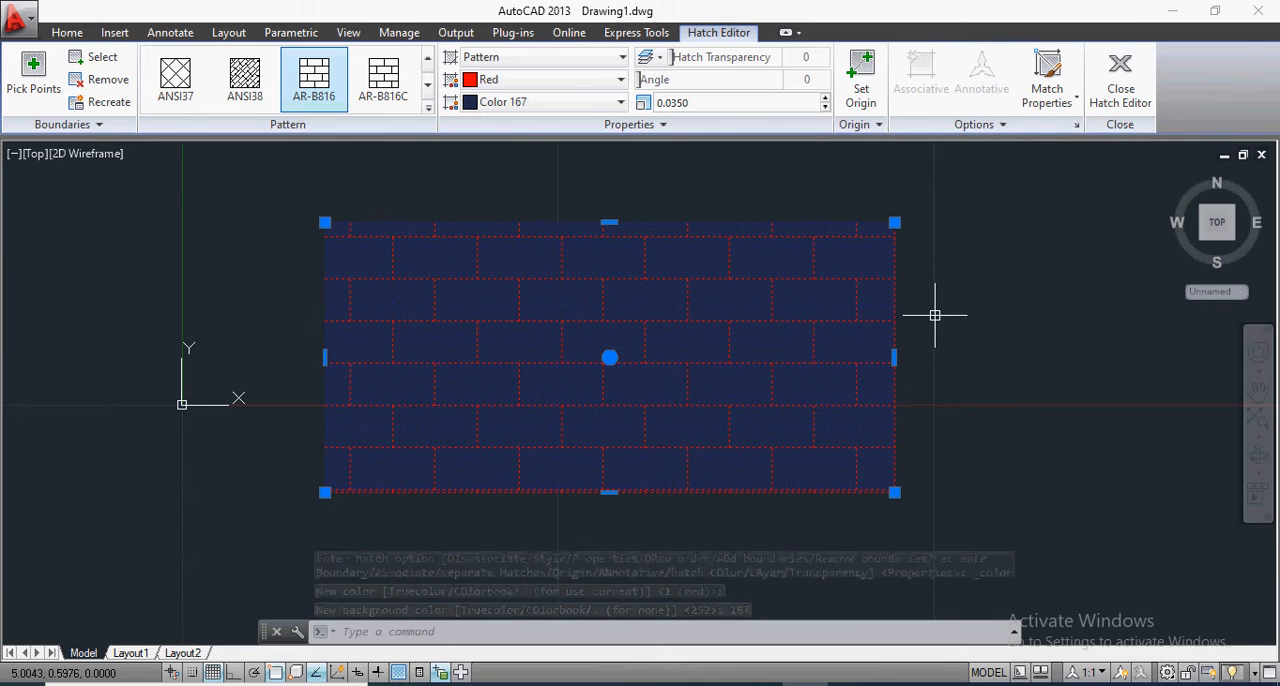
key(Escape)
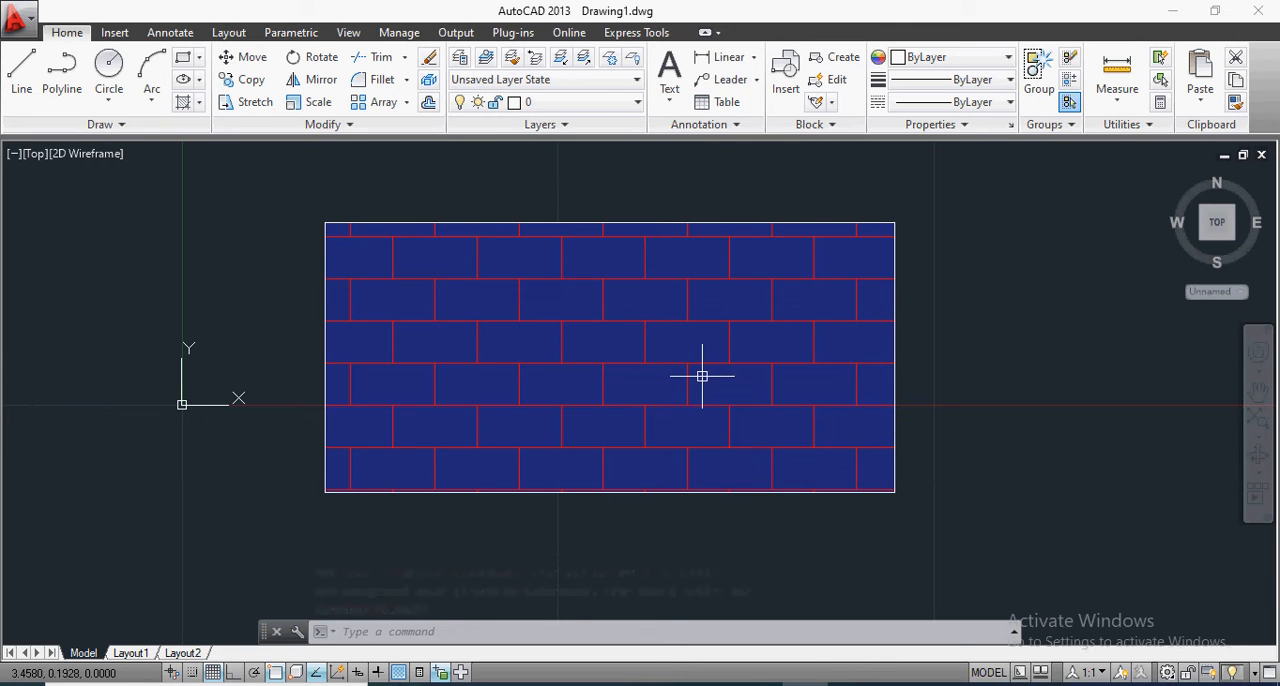
Step: Set the transparency of the rectangle's brick hatch to 50 and finish editing it
click(676, 325)
click(676, 325)
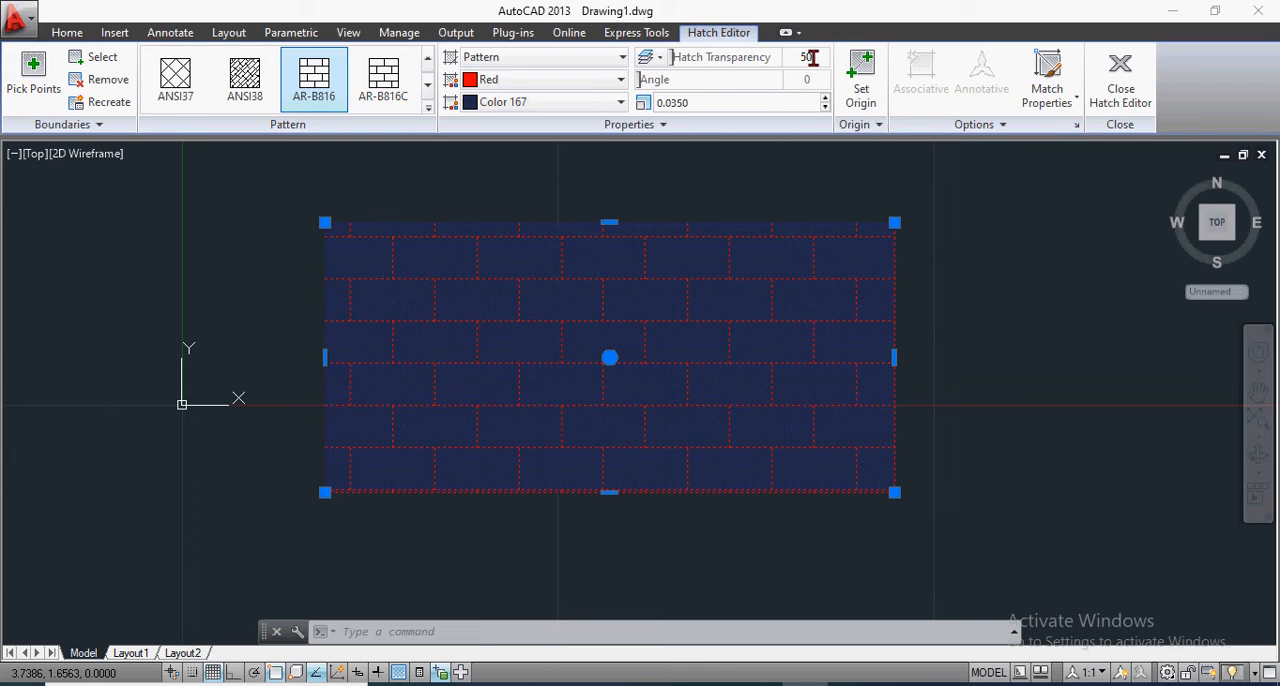
drag(810, 57, 813, 57)
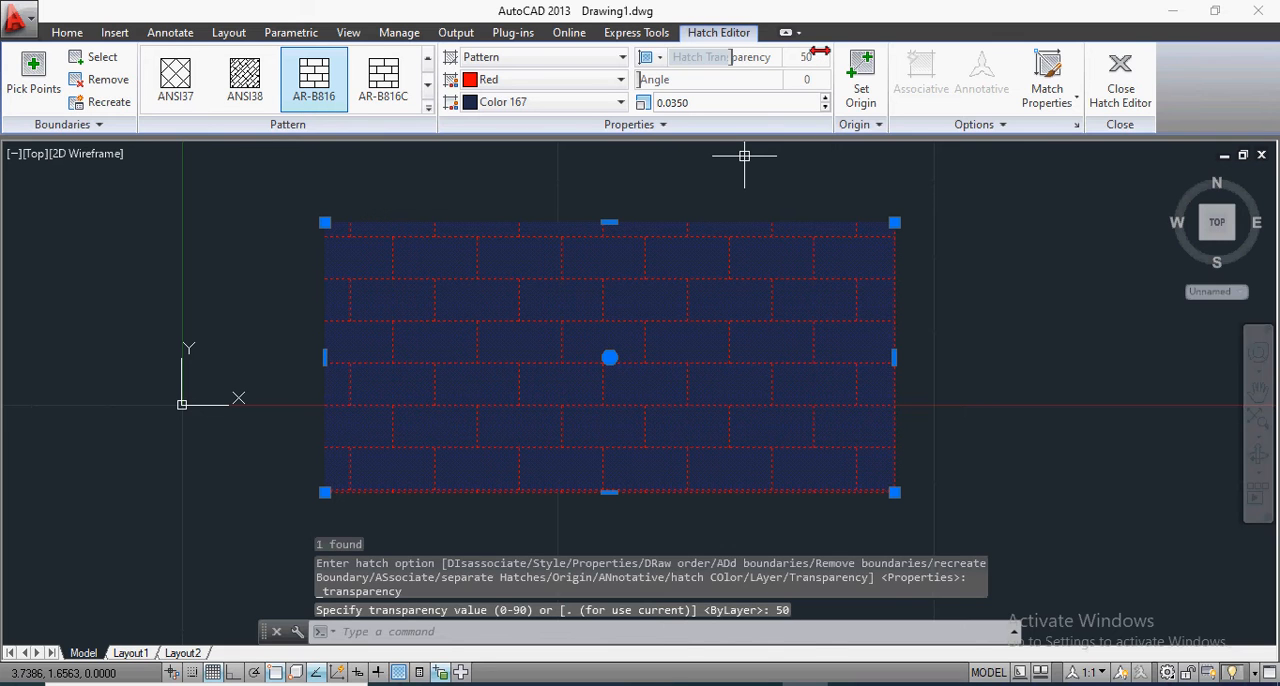
key(Escape)
key(Escape)
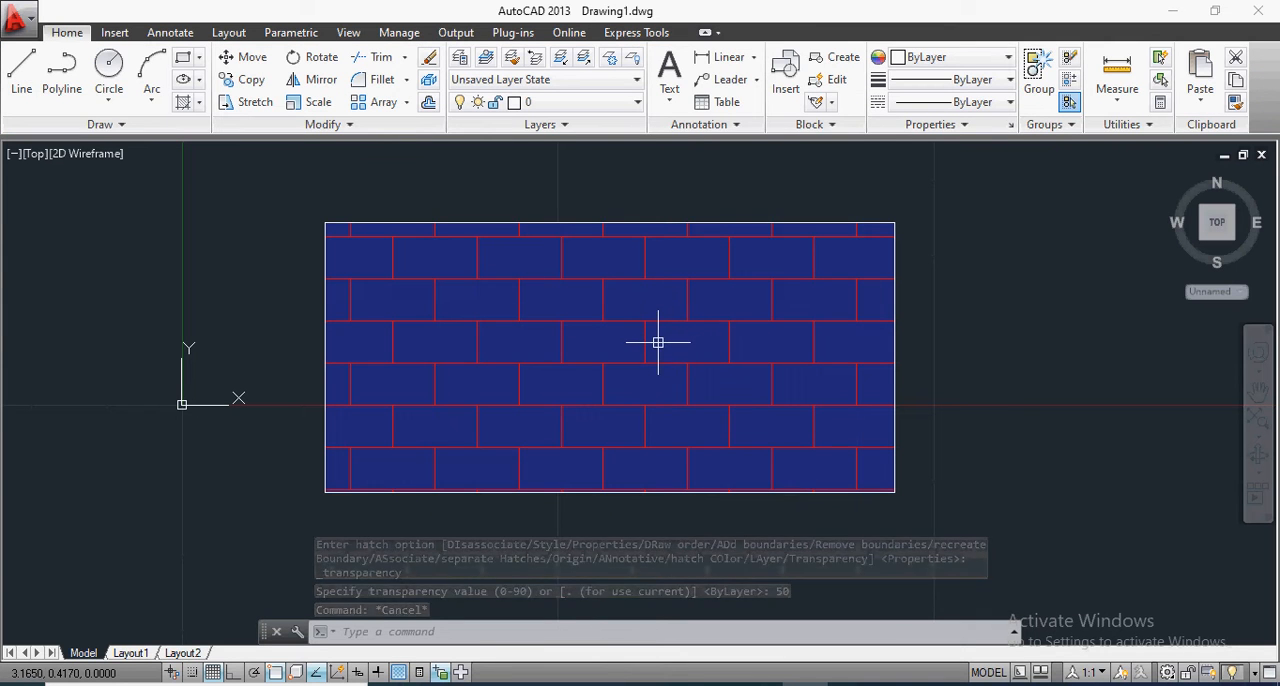
Step: Toggle the drawing's transparency display on and off repeatedly to compare how the hatch looks
scroll(645, 336, down, 2)
scroll(645, 336, up, 2)
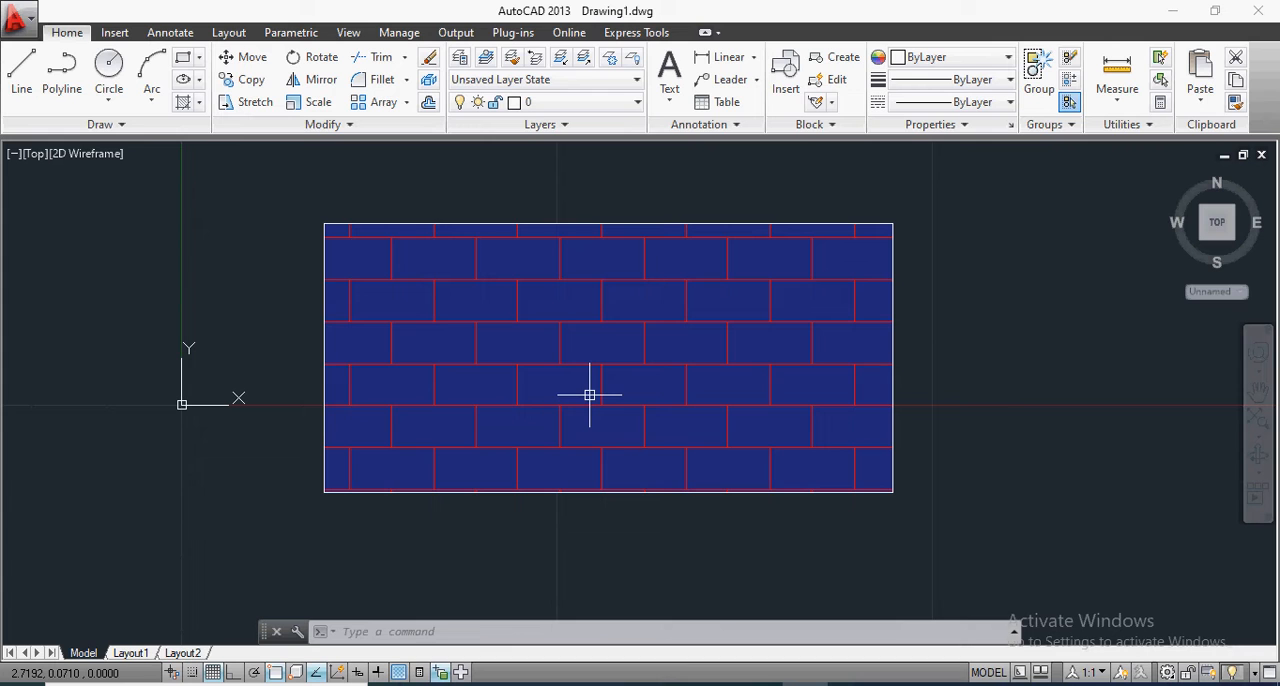
click(398, 673)
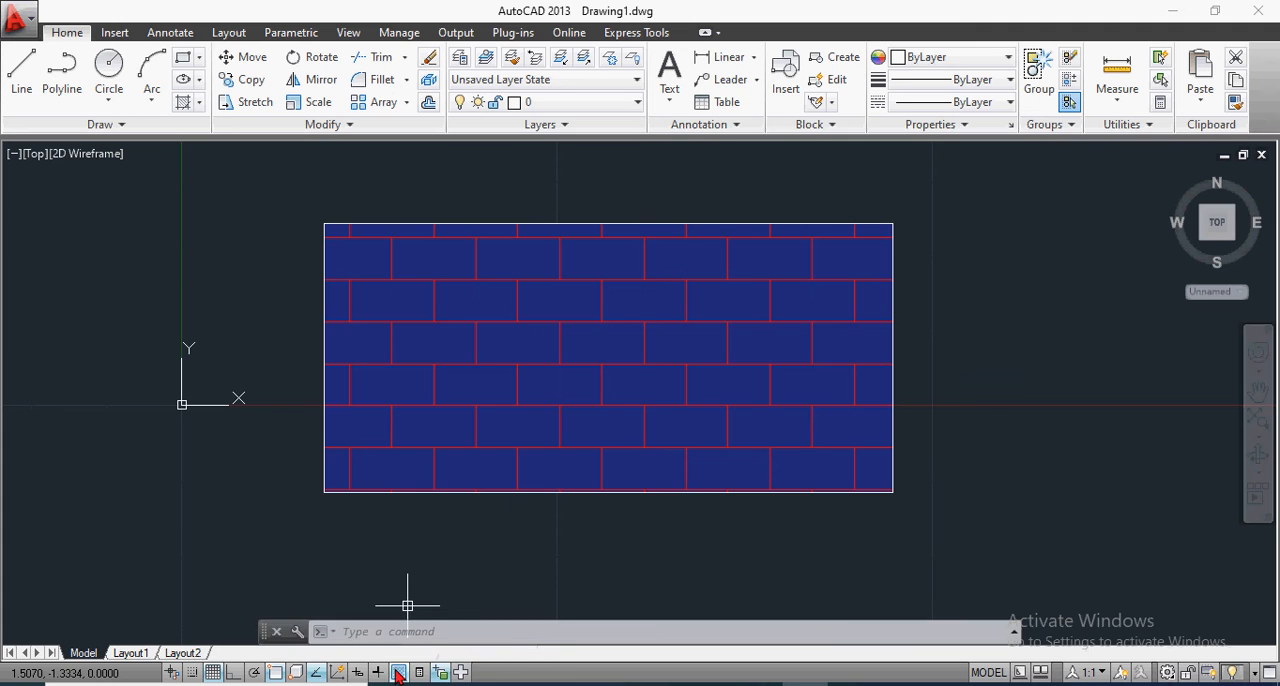
click(398, 673)
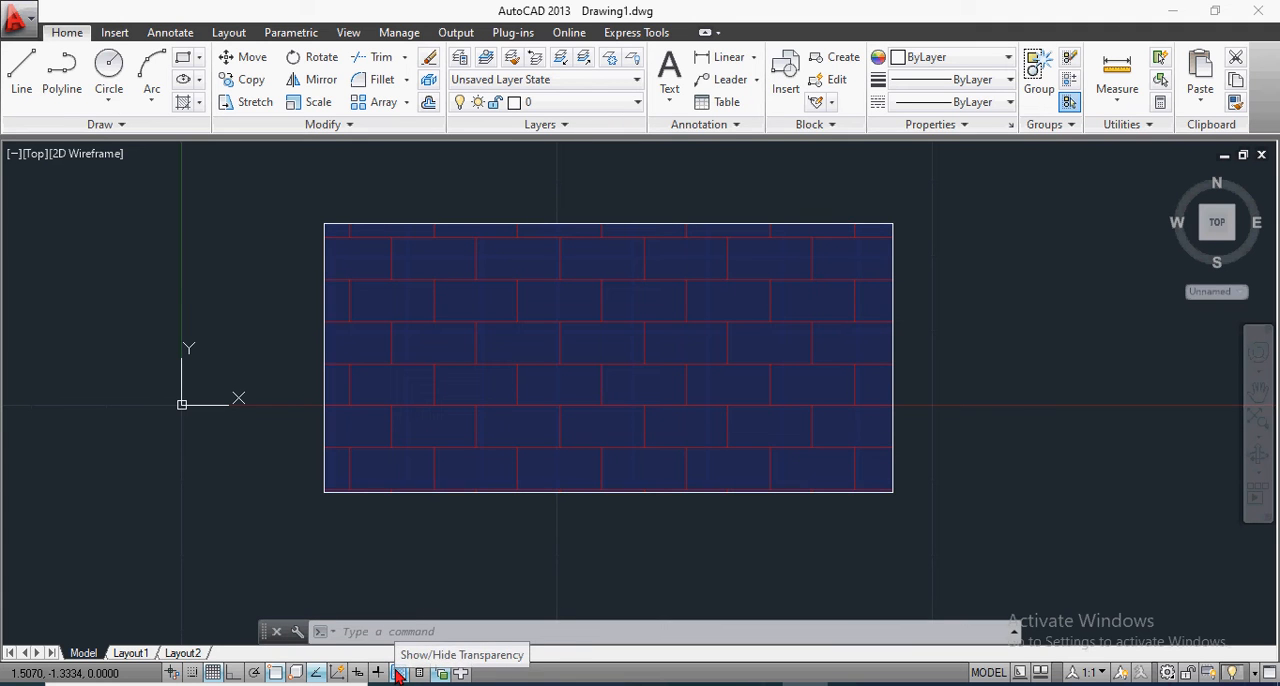
click(398, 673)
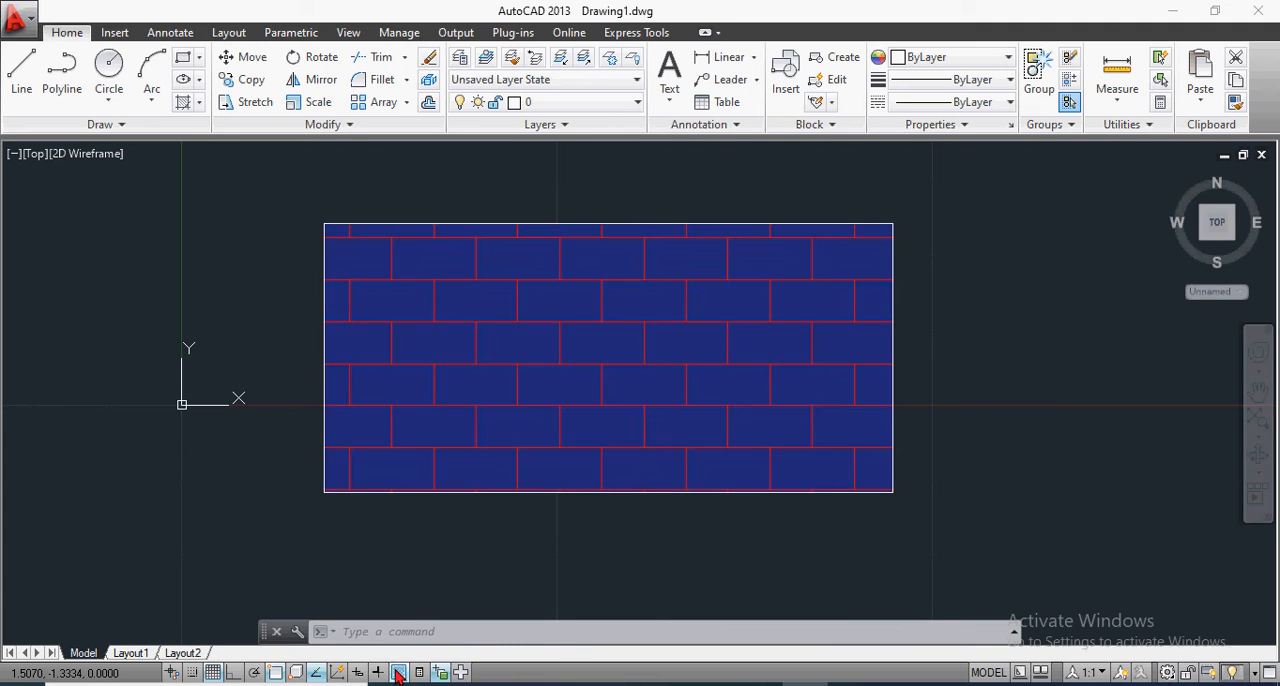
click(398, 673)
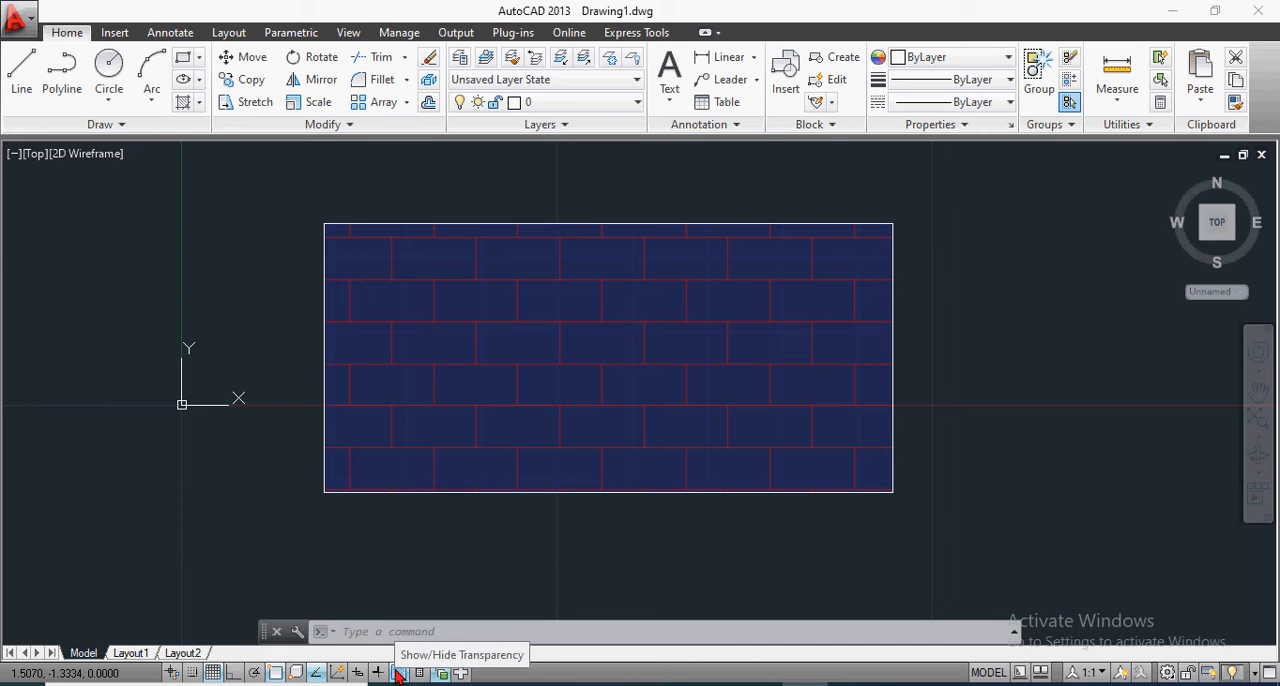
click(398, 673)
click(398, 673)
click(398, 673)
click(398, 673)
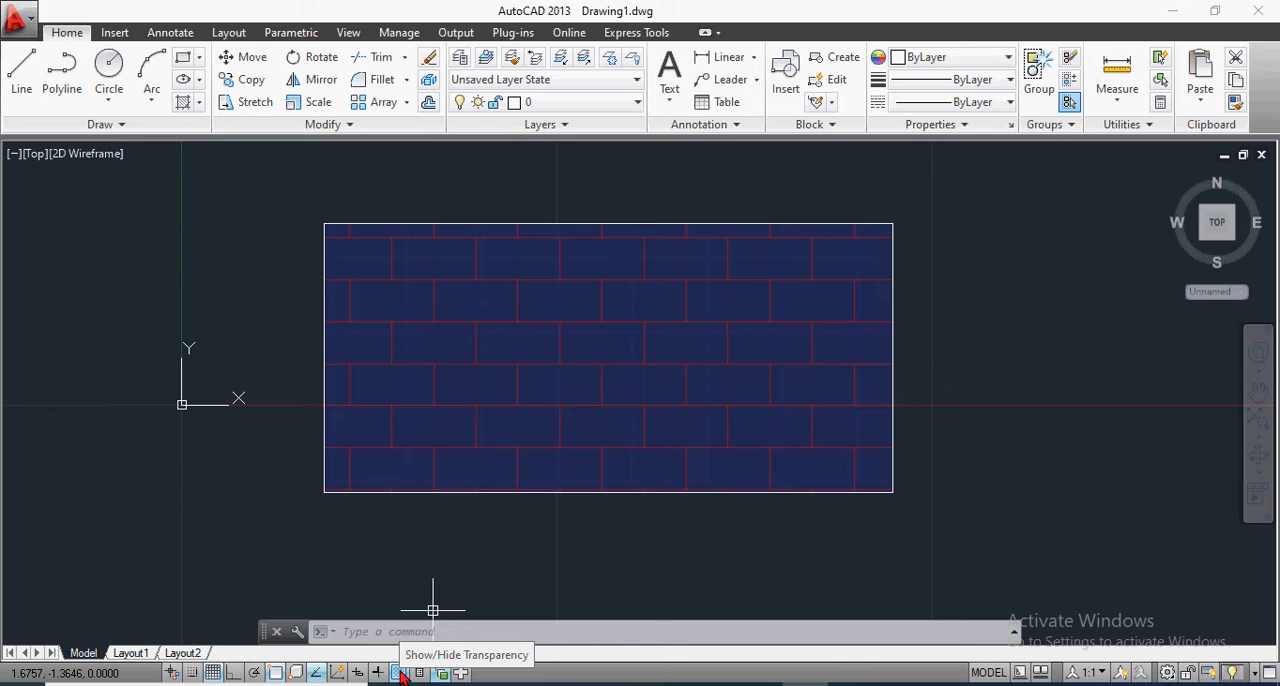
click(398, 673)
click(398, 673)
Step: Rotate the AR-B816 hatch pattern to an angle of 45 and finish editing the hatch
click(646, 320)
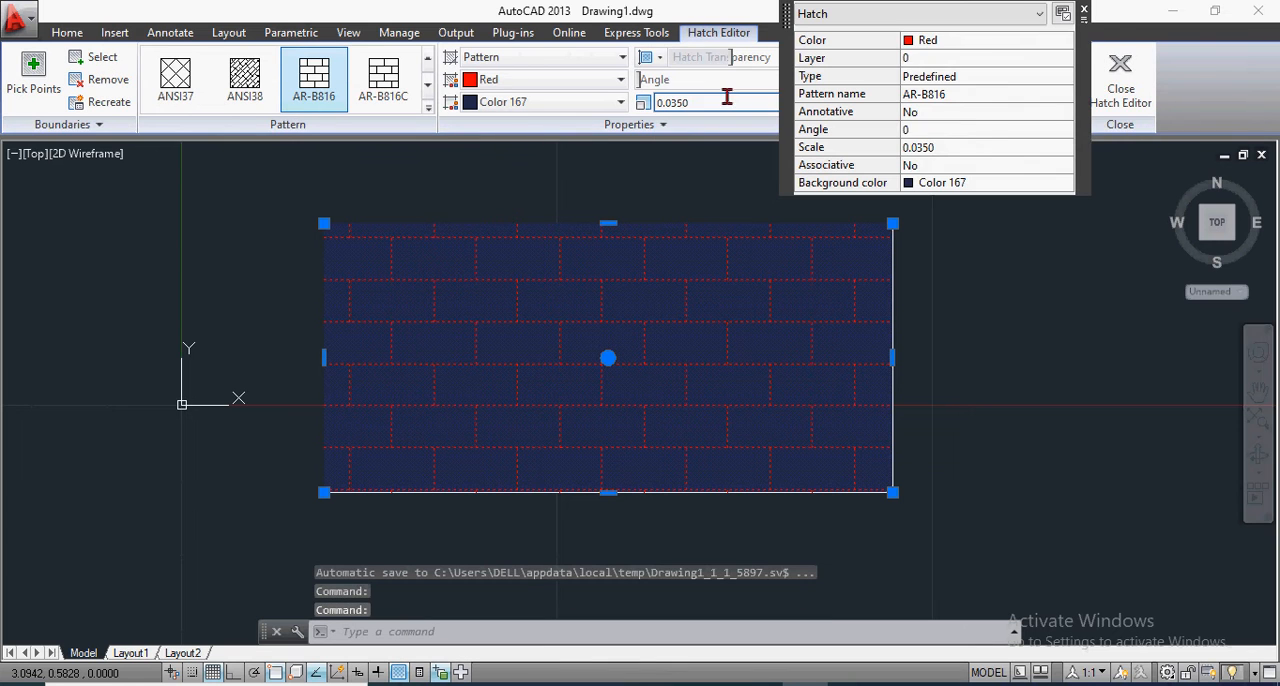
click(1084, 11)
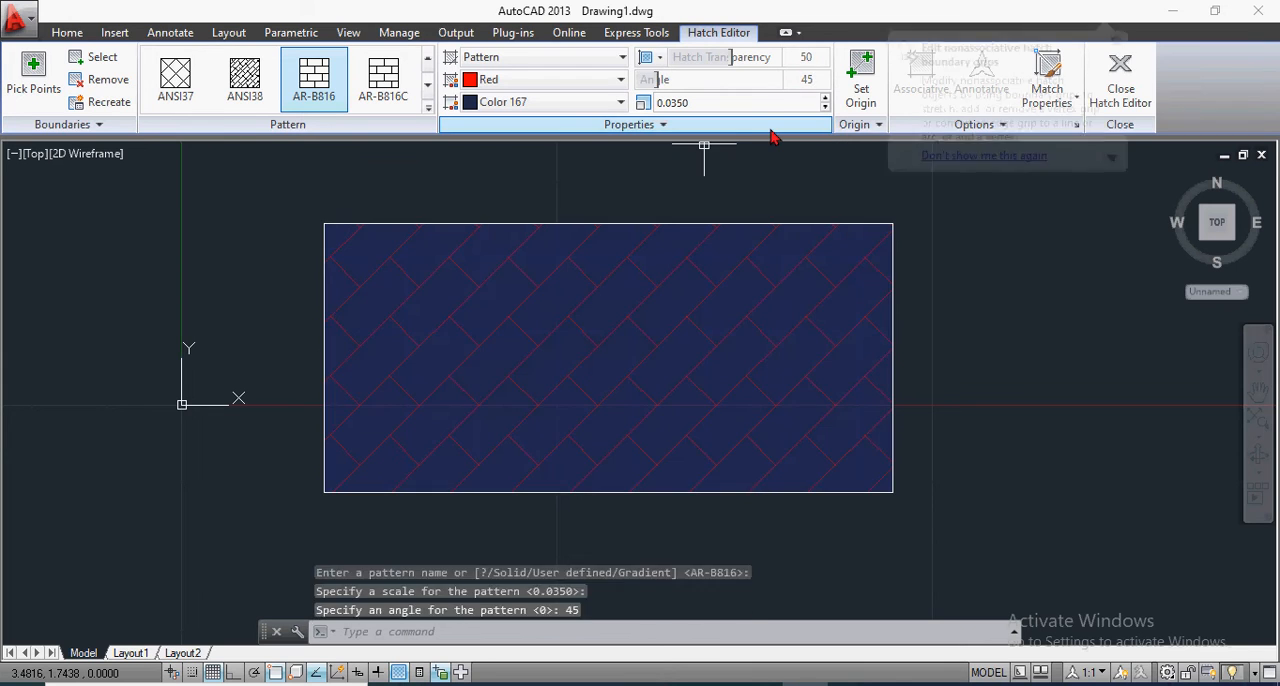
scroll(703, 310, up, 5)
scroll(703, 310, down, 3)
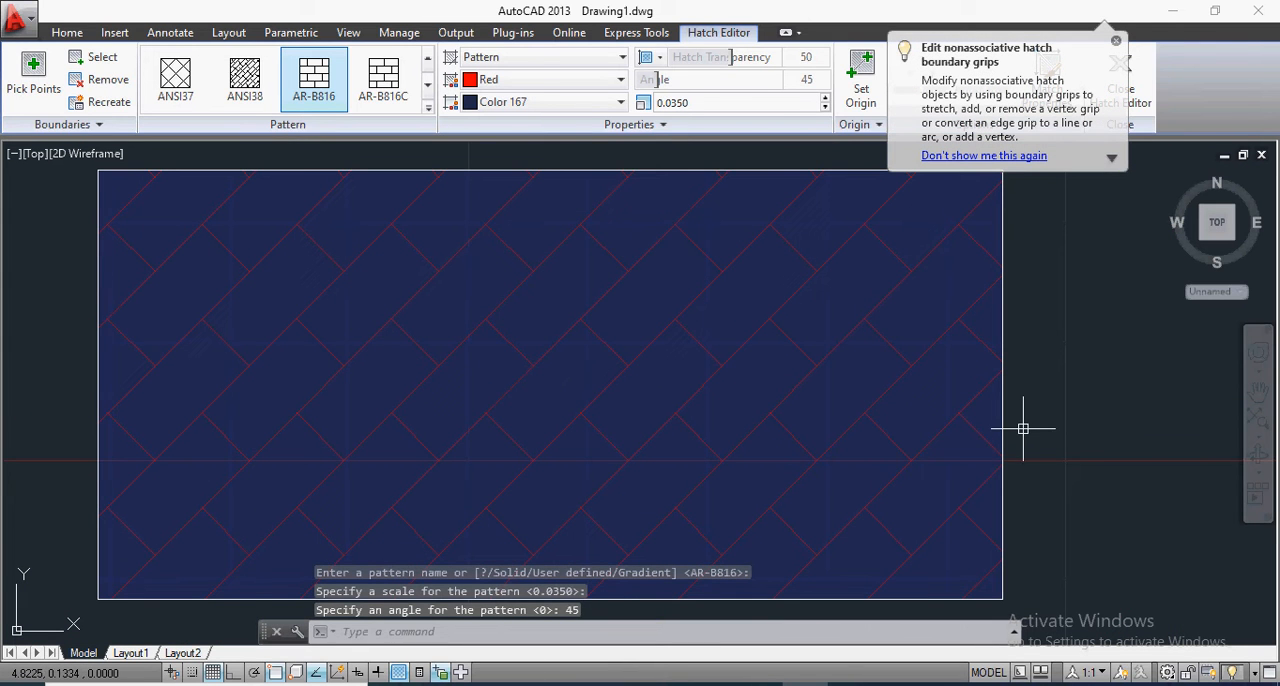
key(Escape)
key(Escape)
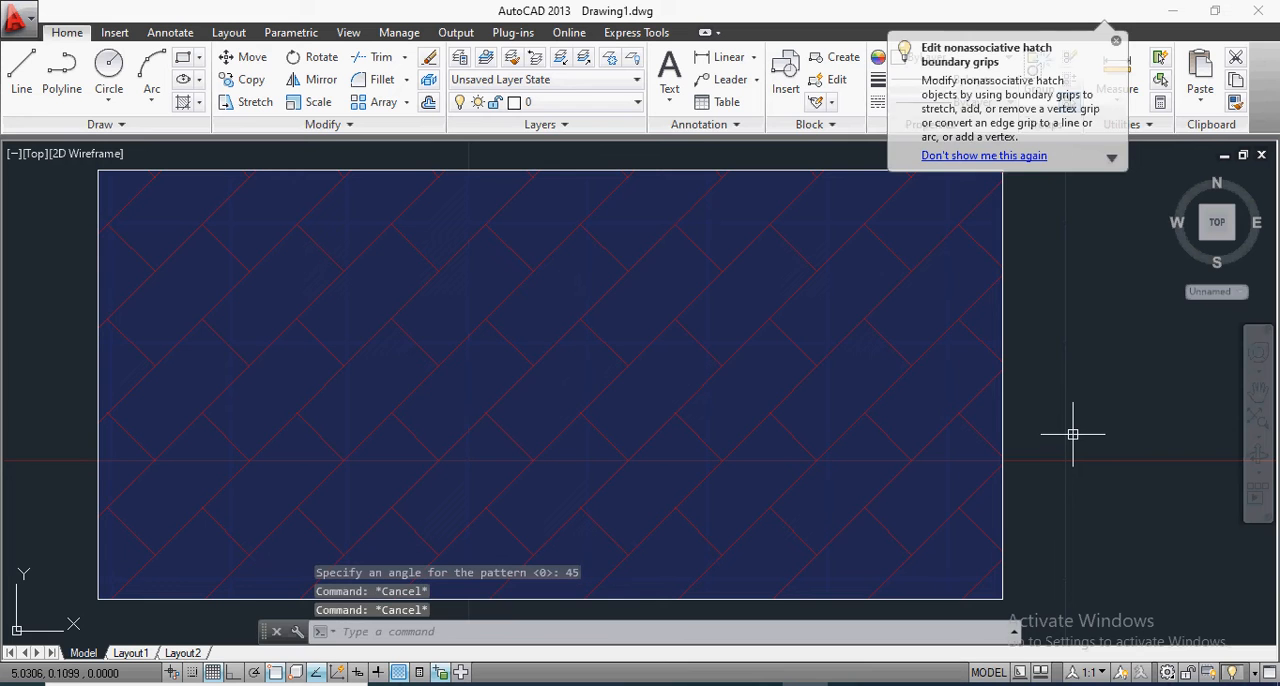
Step: Hide transparency in the drawing and check the angled brick hatch in full color
click(401, 674)
scroll(764, 420, down, 4)
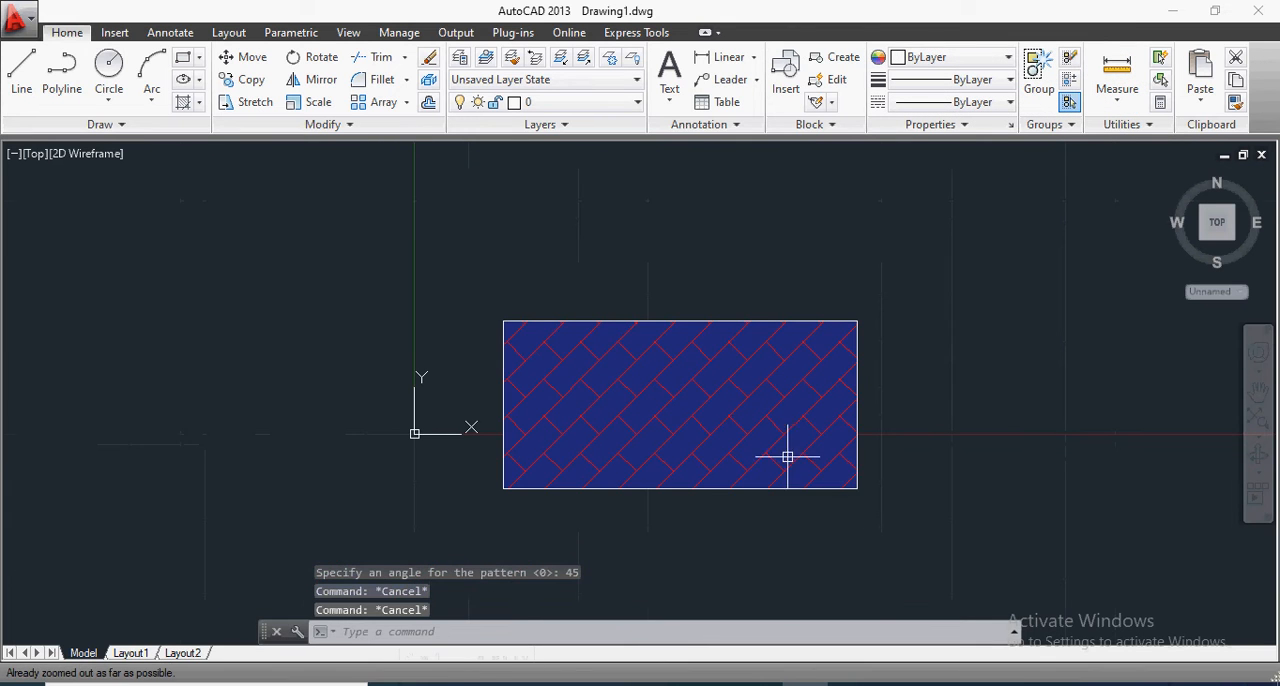
scroll(866, 500, up, 2)
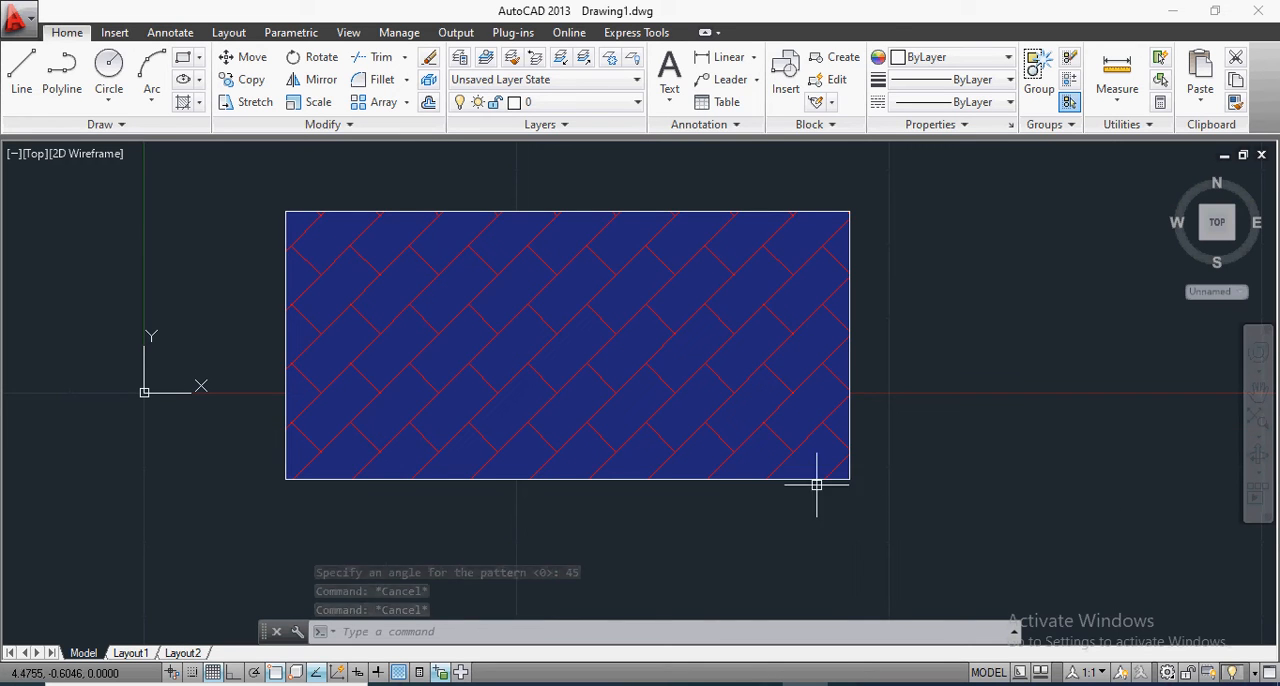
scroll(791, 477, down, 2)
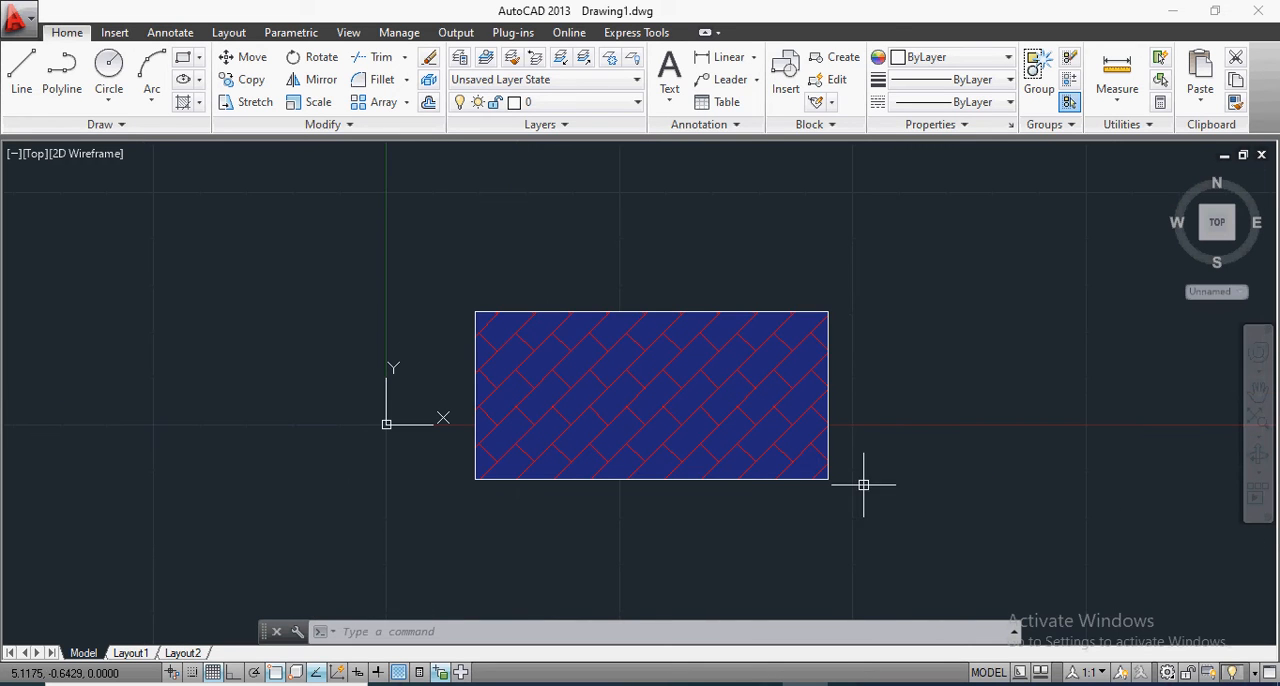
scroll(870, 487, up, 2)
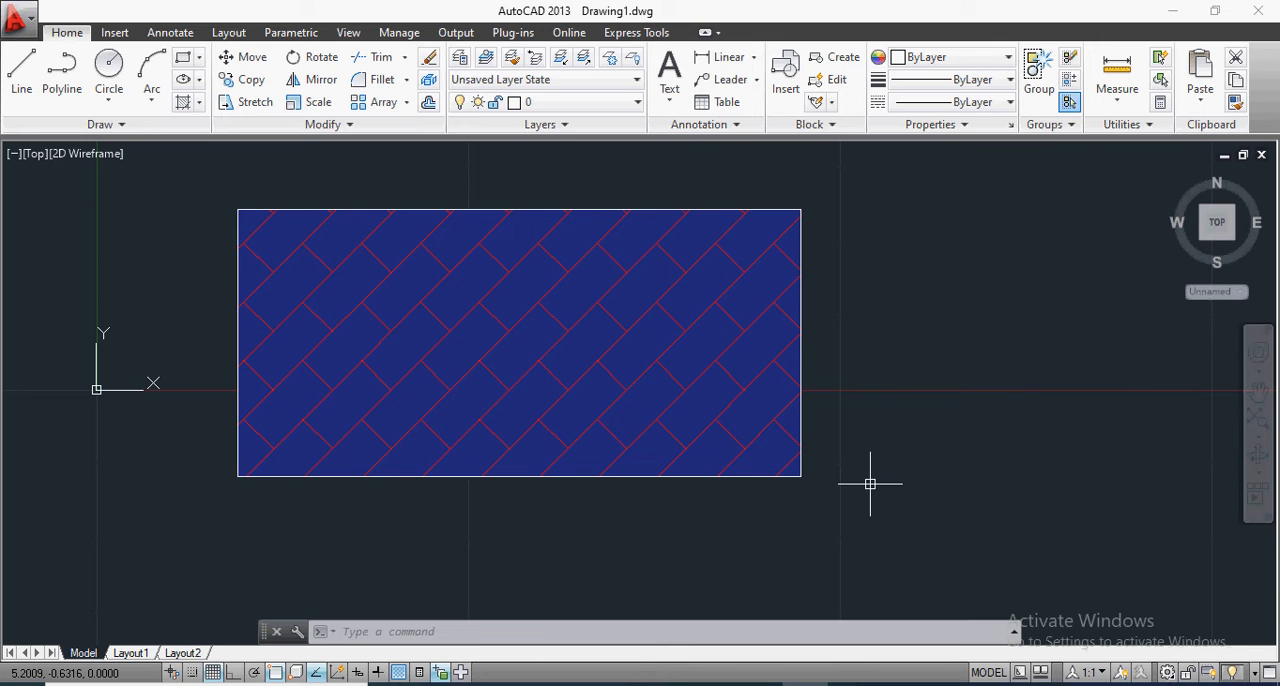
Step: Review the hatch's quick properties, dismiss them along with the boundary grips tip, and leave the hatch deselected
click(617, 328)
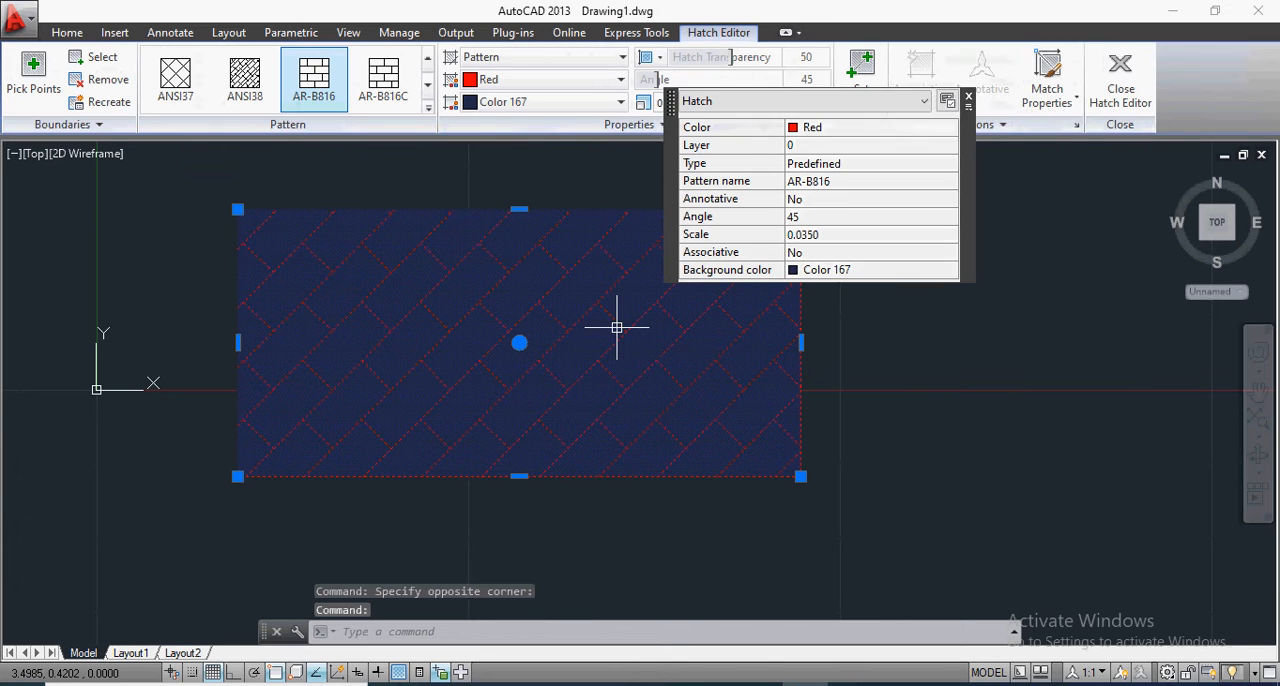
click(879, 104)
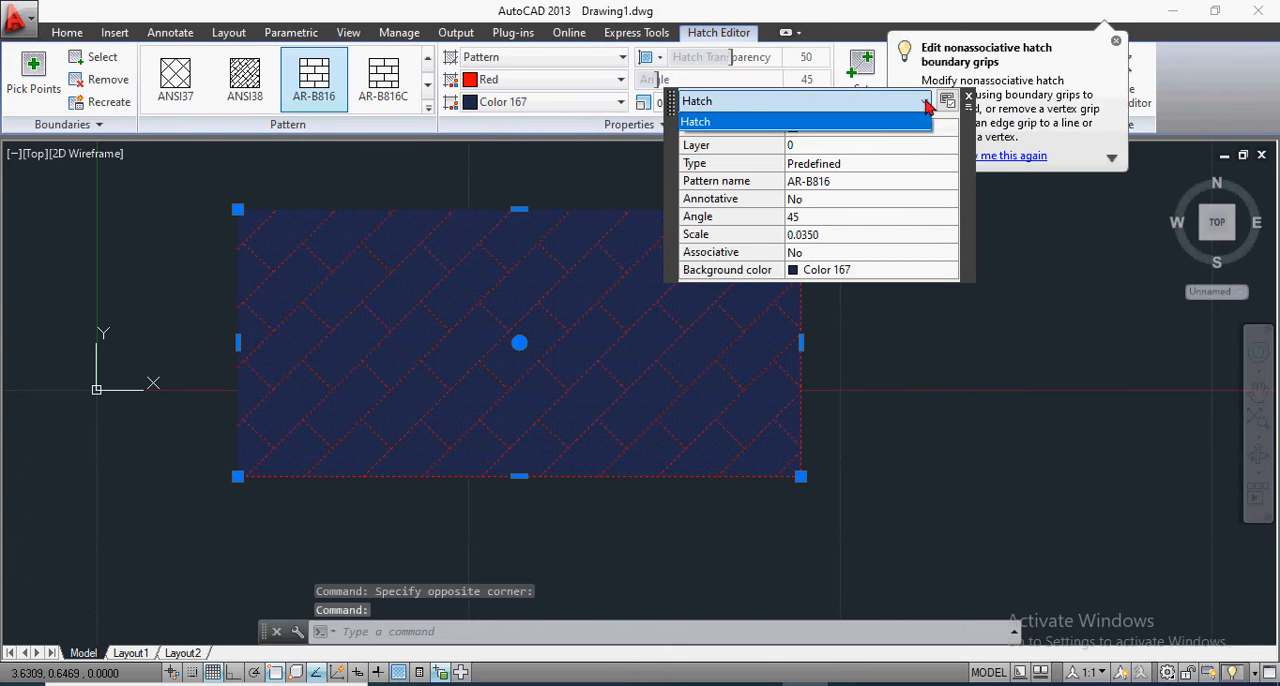
click(971, 100)
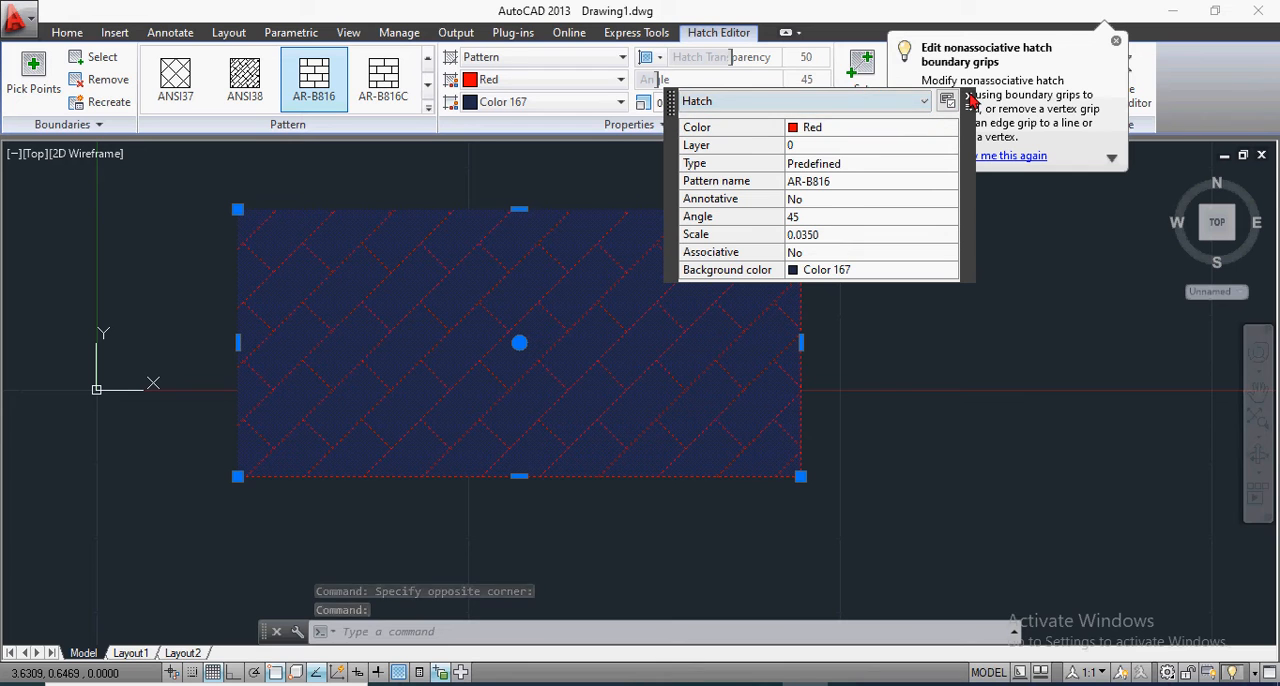
click(970, 100)
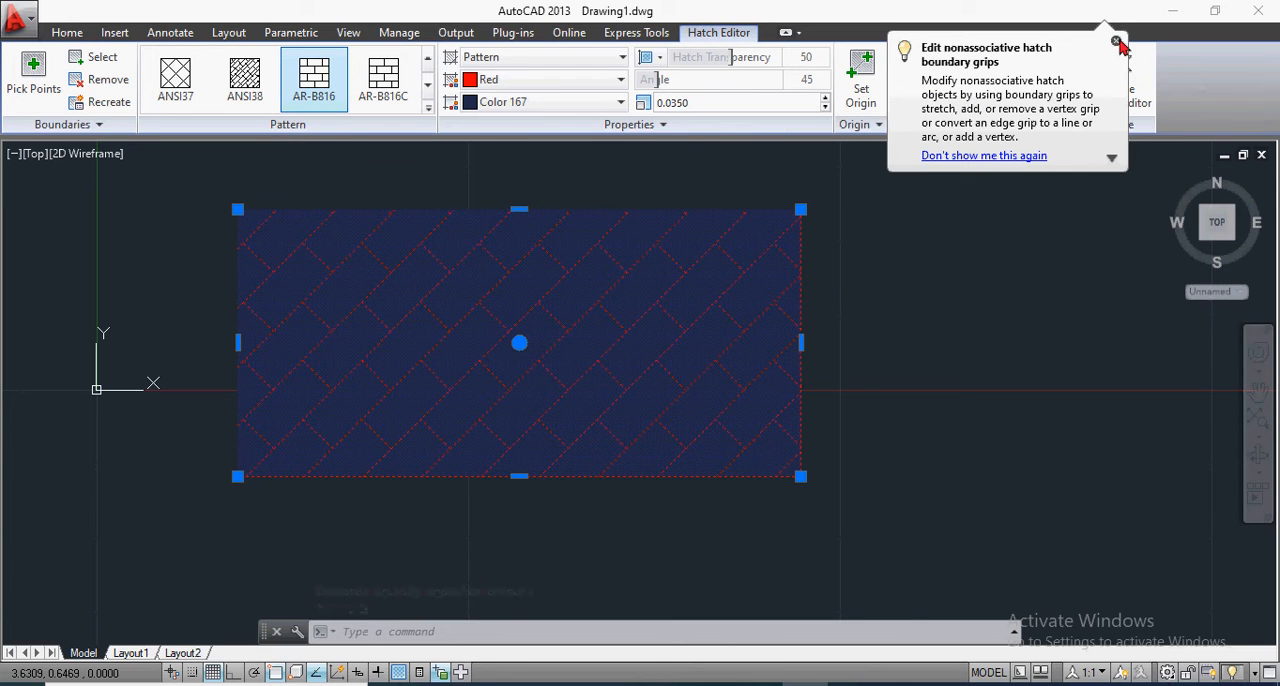
click(1116, 44)
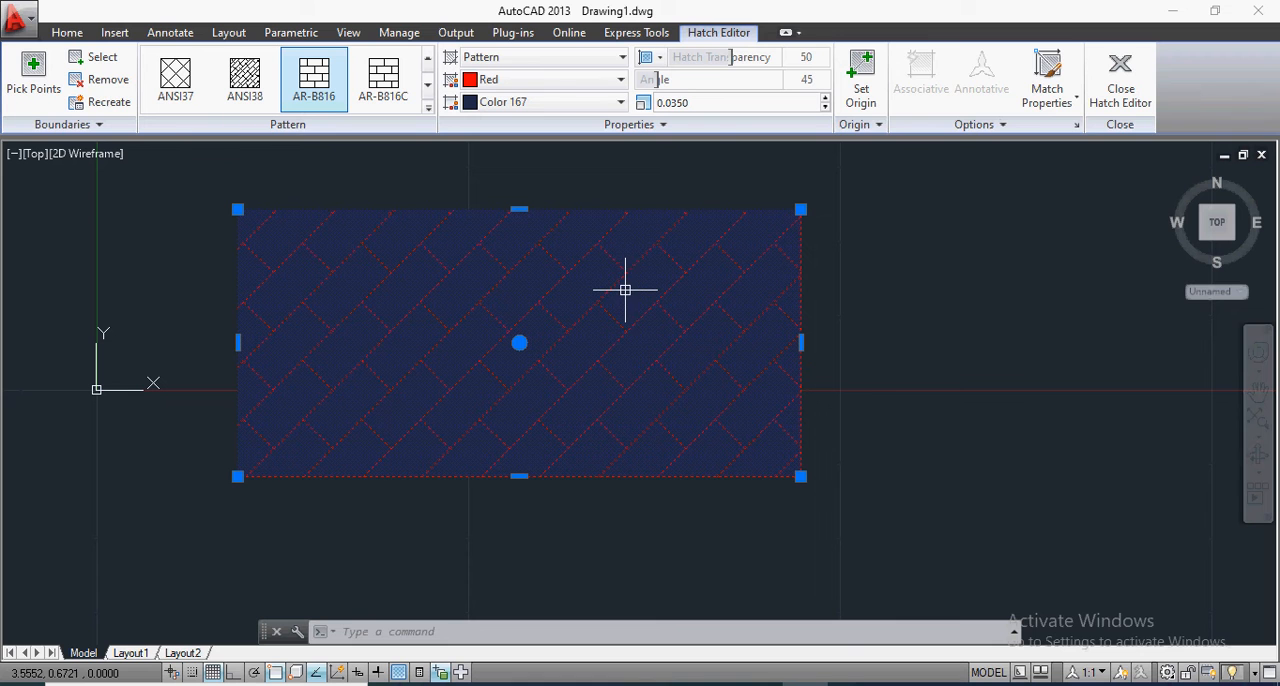
click(70, 35)
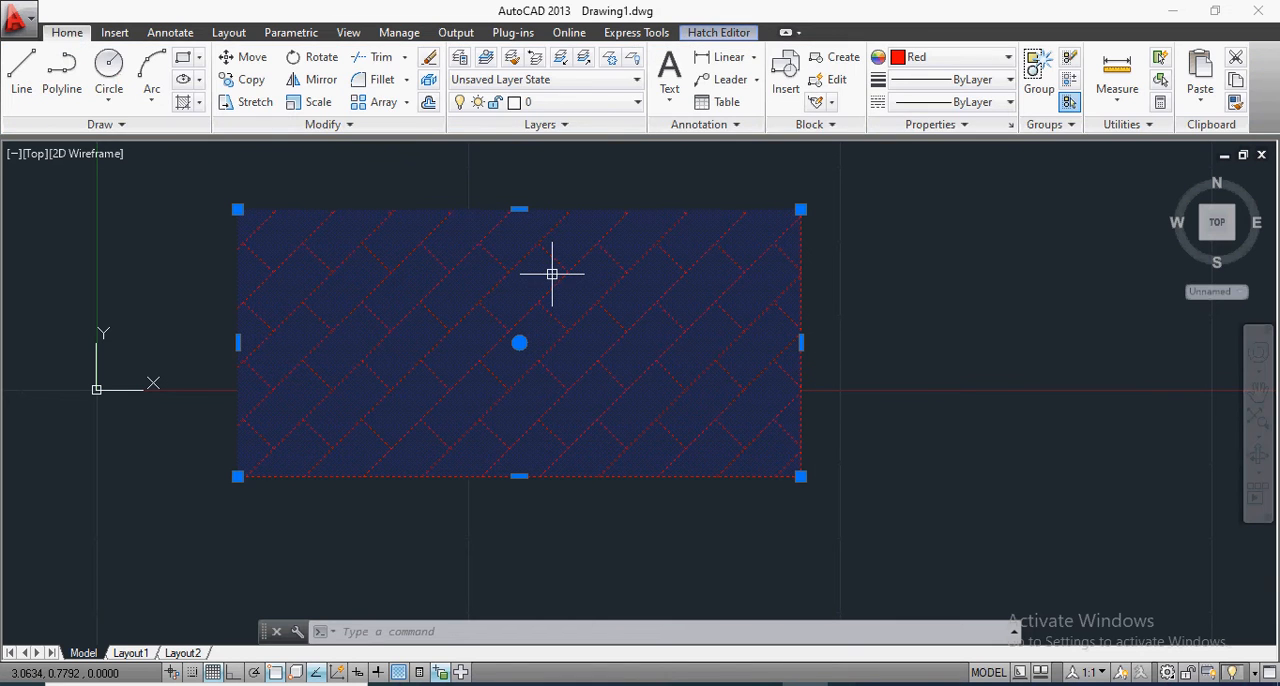
key(Escape)
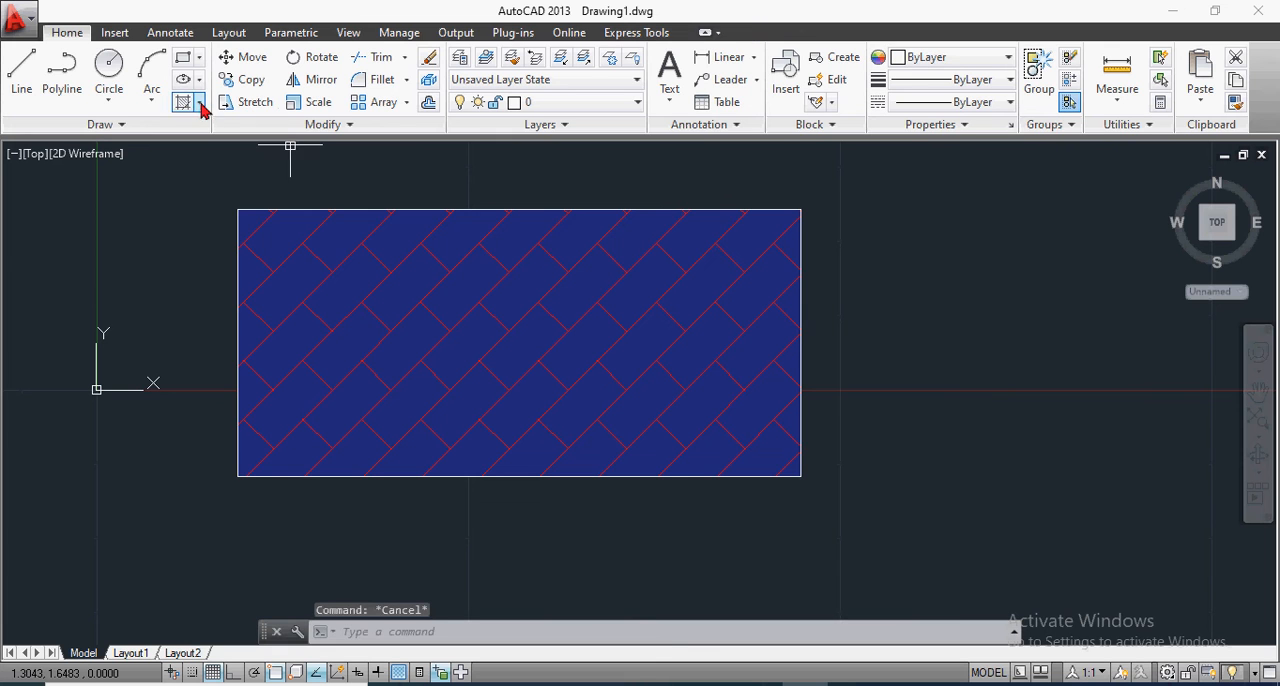
Step: Draw a circle beside the hatched rectangle, separated from it by a small gap
click(200, 106)
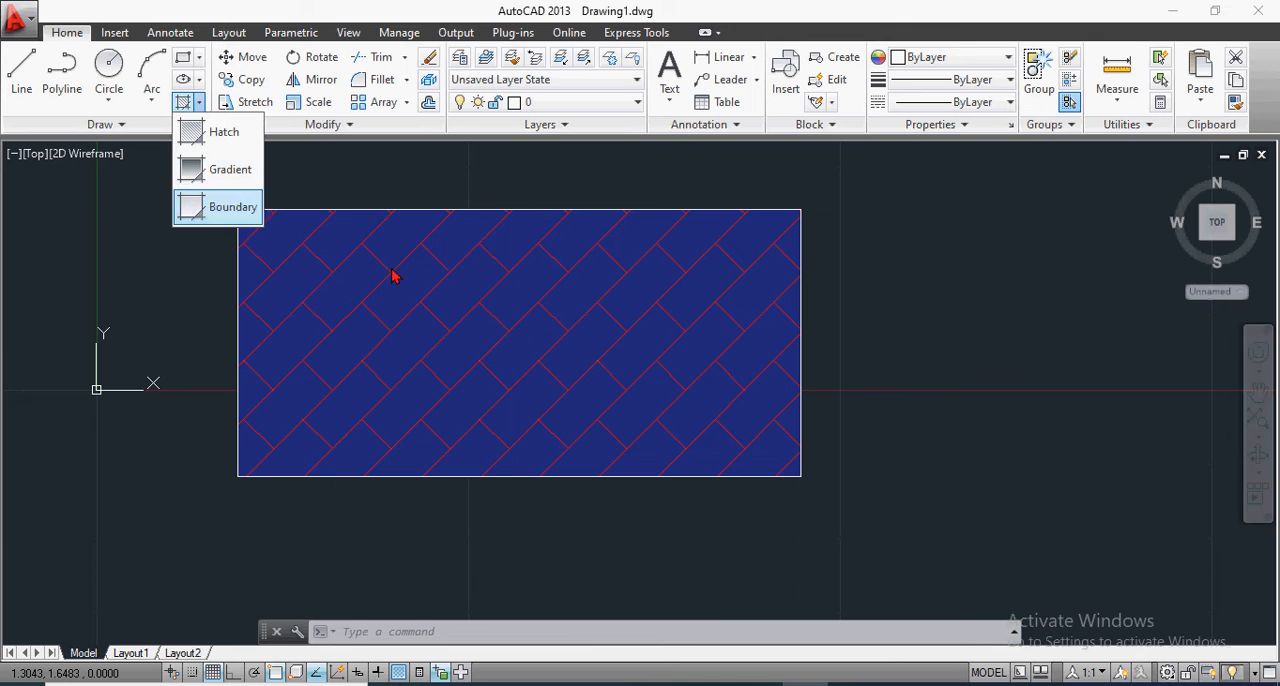
scroll(365, 265, down, 2)
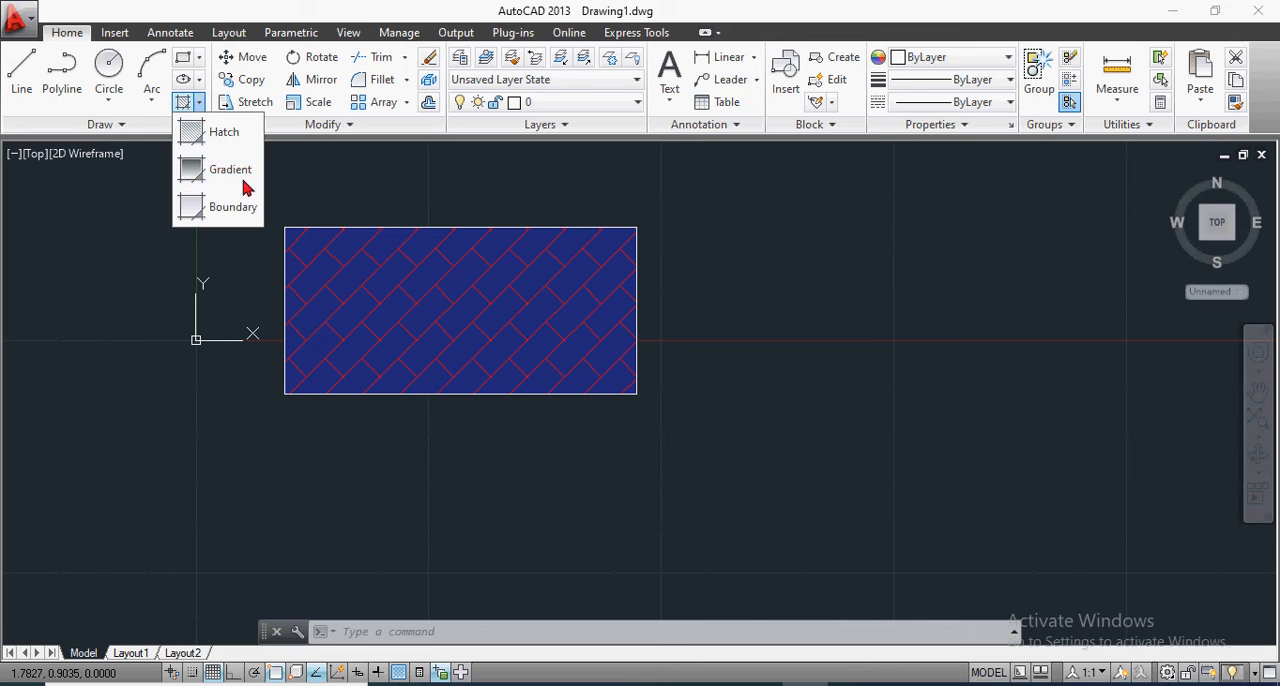
click(113, 72)
click(810, 290)
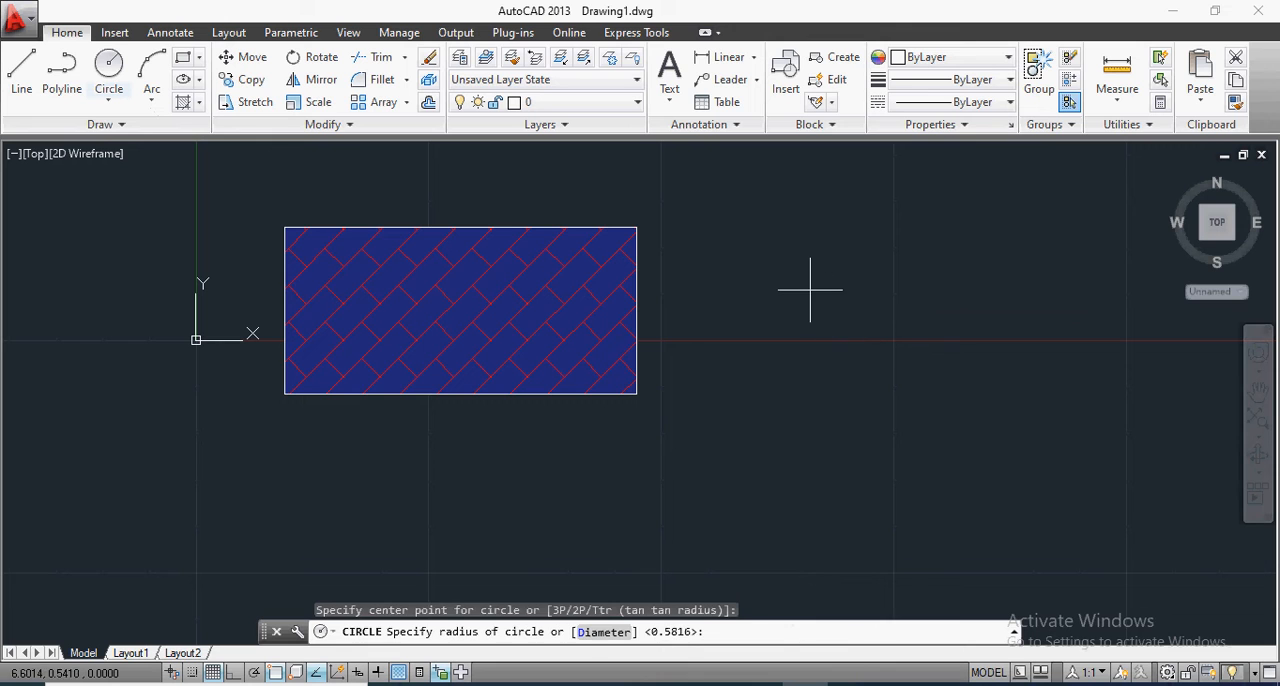
click(866, 392)
scroll(770, 428, down, 1)
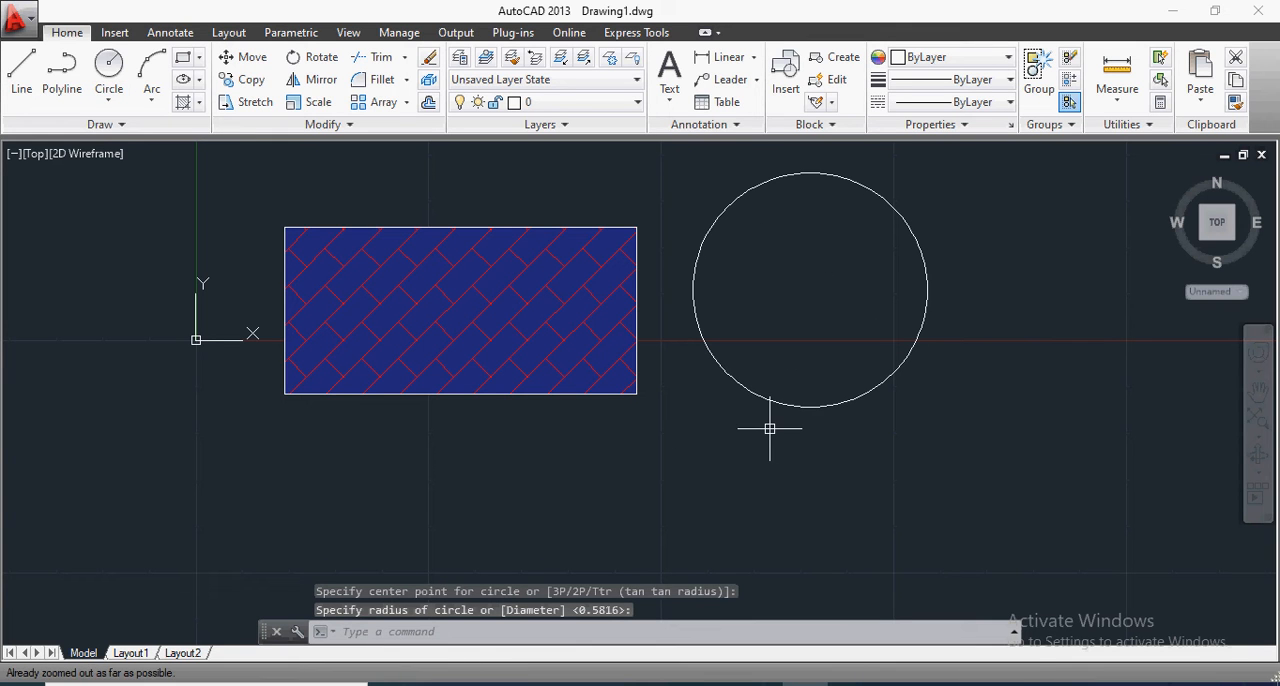
Step: Fill the circle with a GR_LINEAR gradient from blue to yellow and finish the Gradient command
click(199, 80)
click(148, 108)
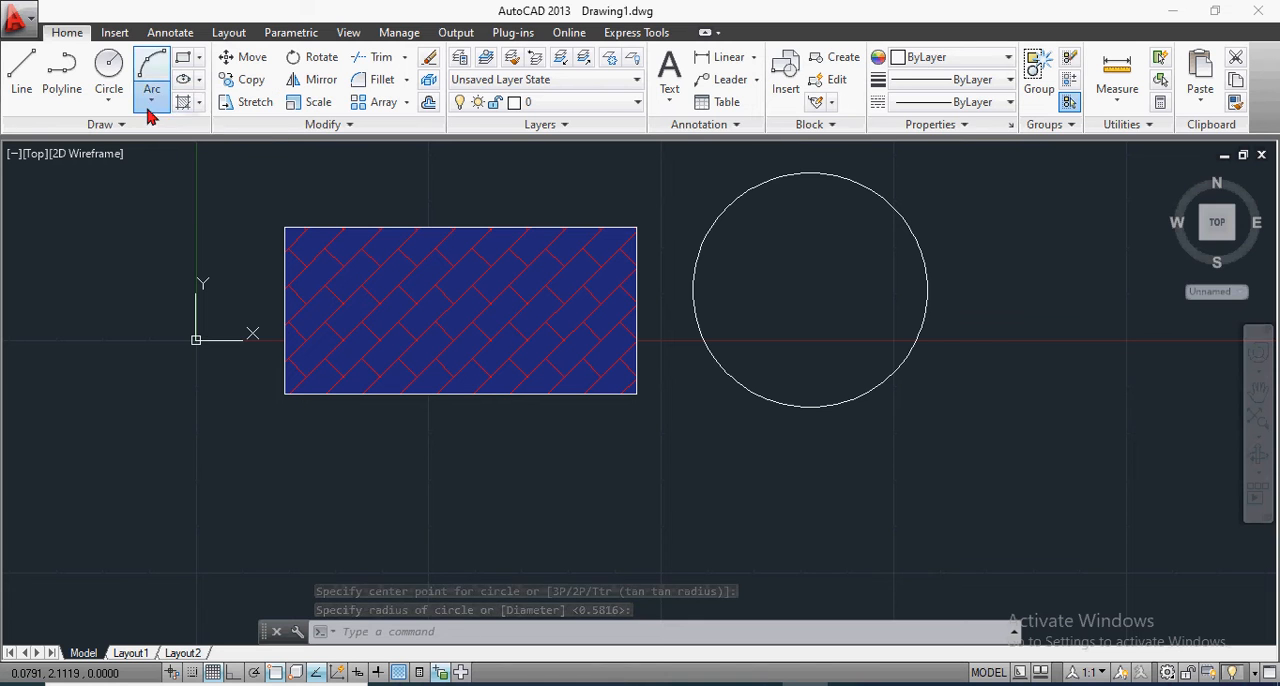
click(199, 104)
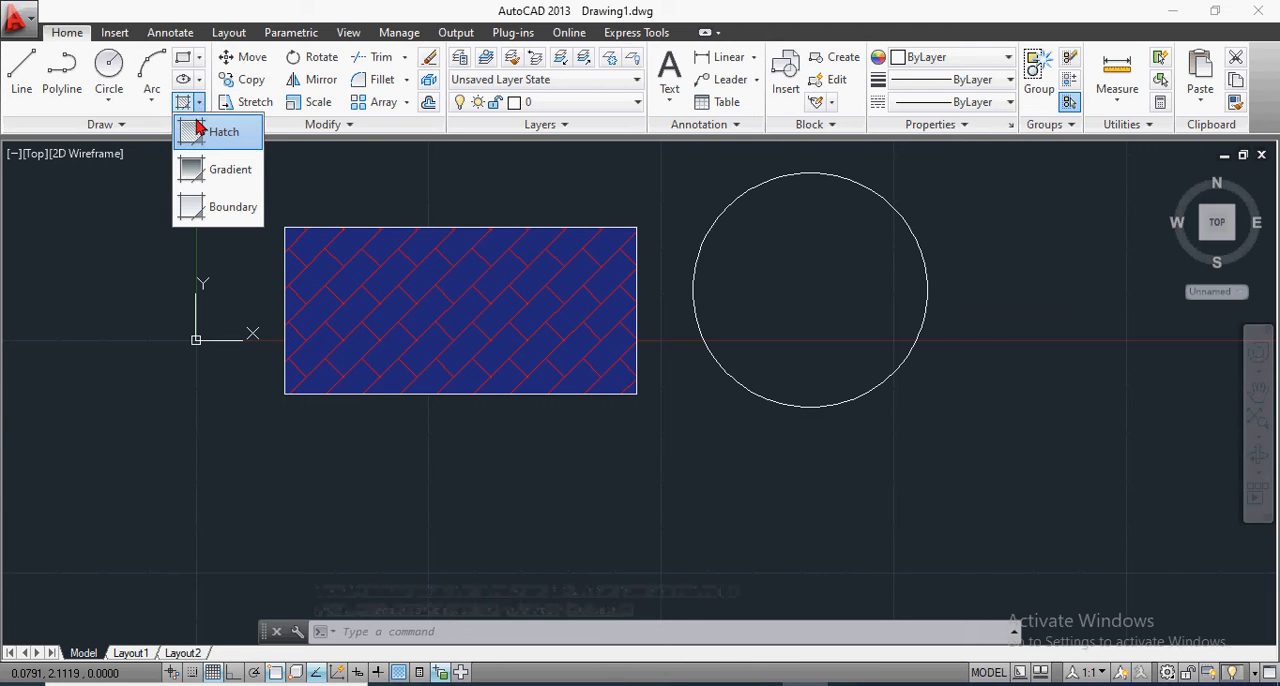
click(211, 178)
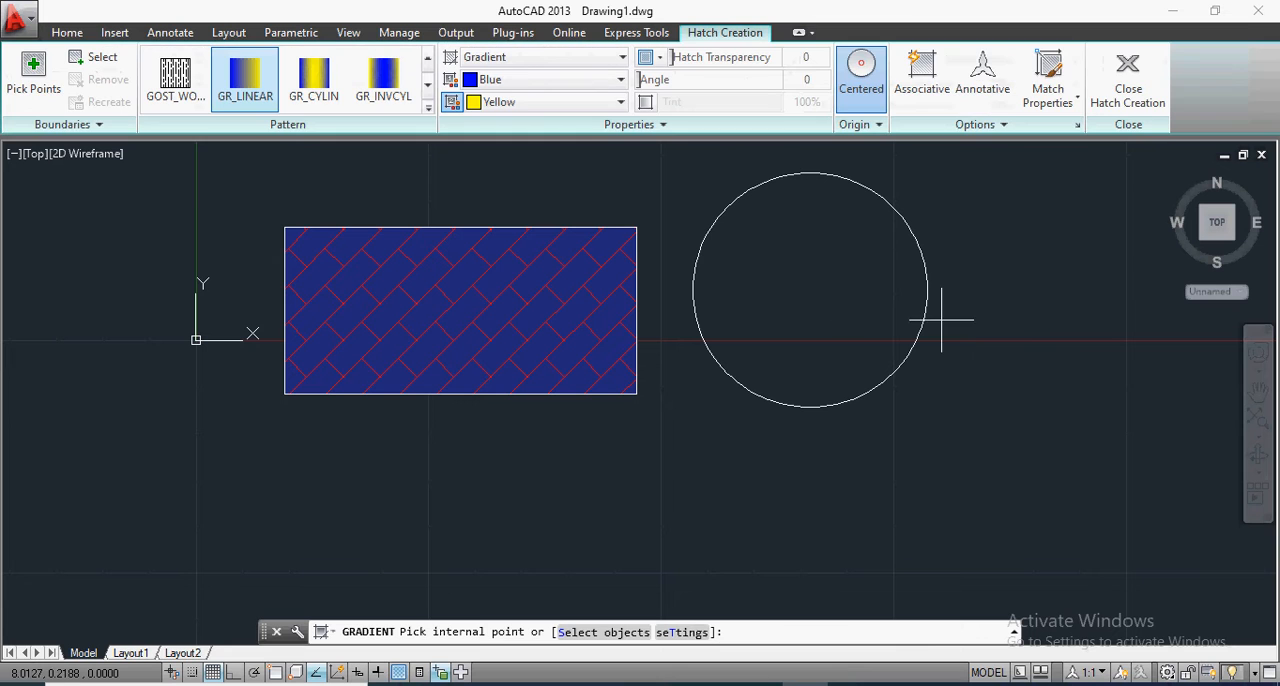
click(822, 284)
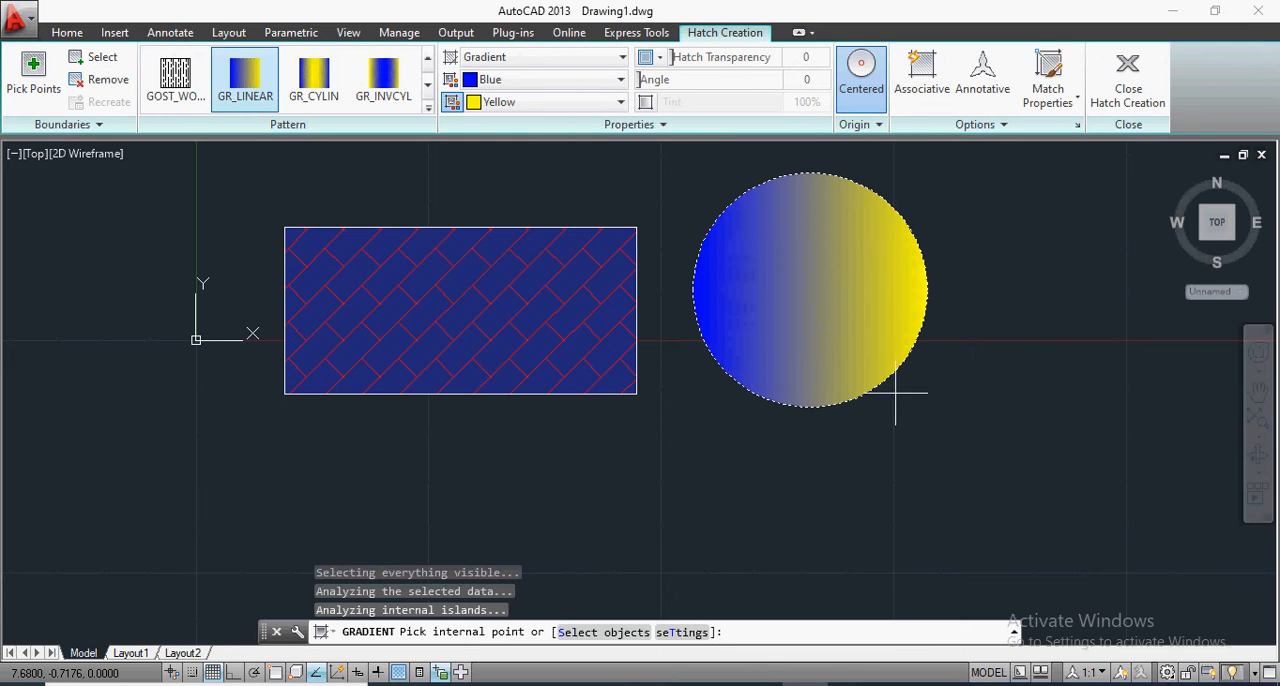
scroll(949, 254, down, 1)
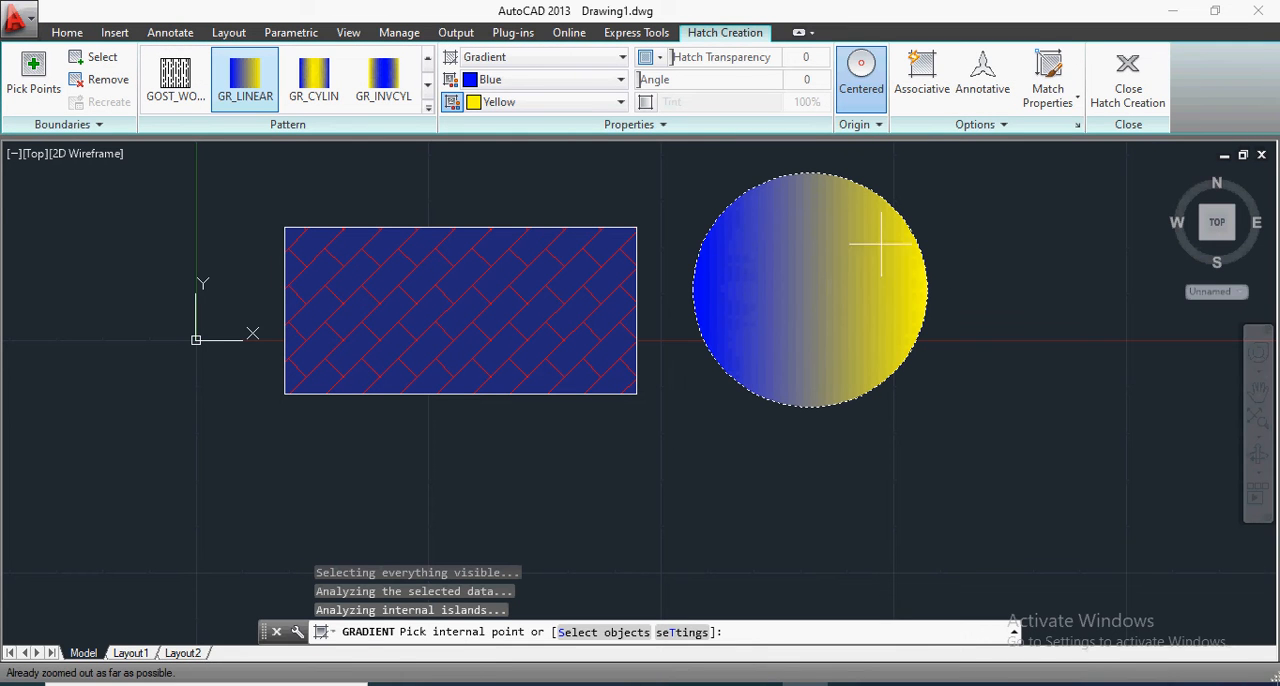
scroll(1013, 209, up, 1)
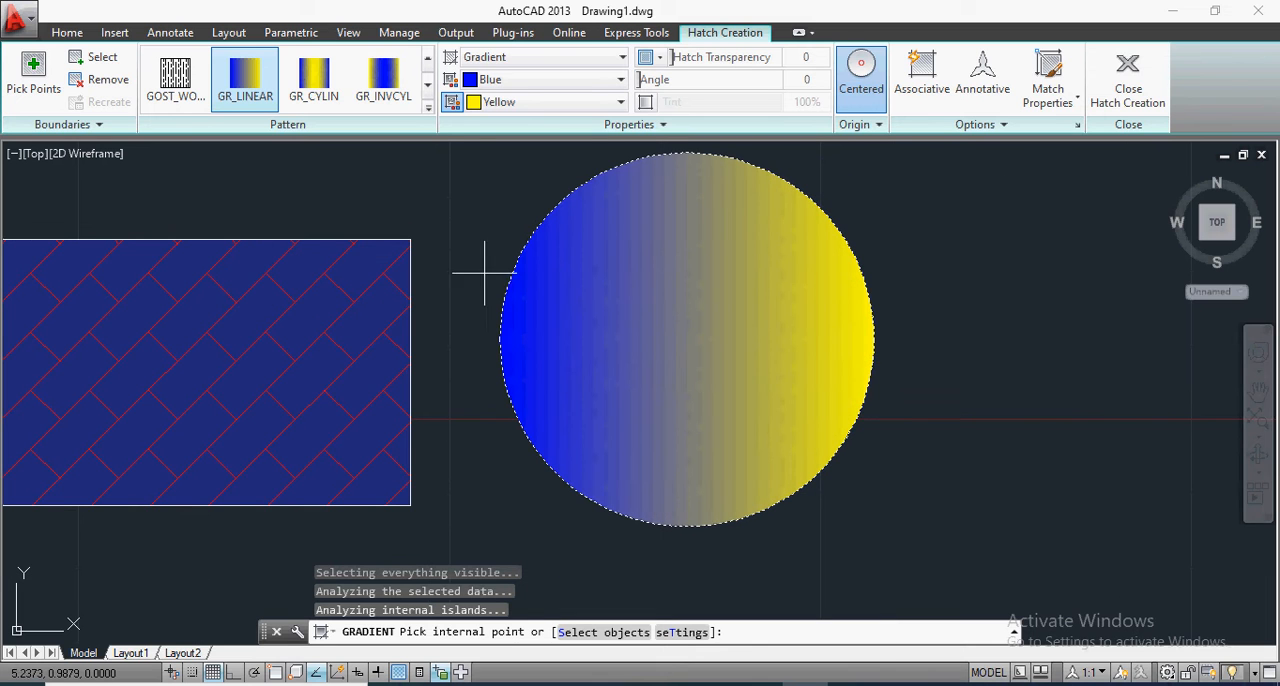
key(Escape)
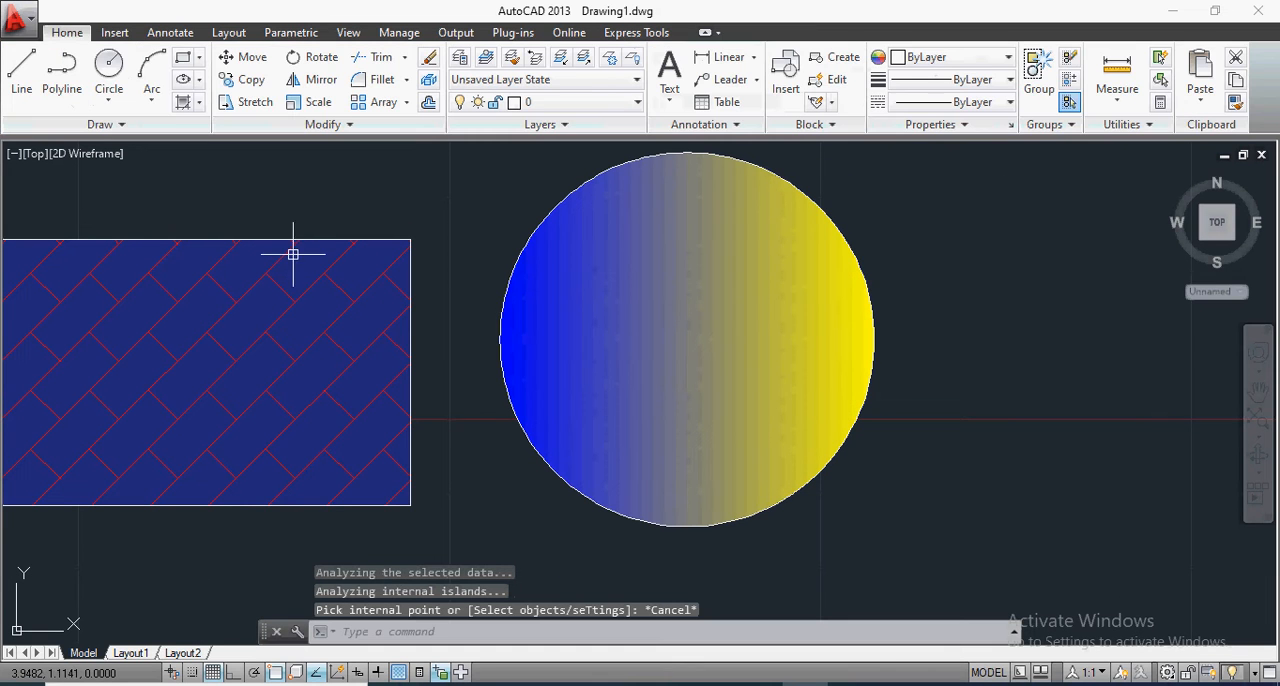
Step: Erase the rectangle together with its brick hatch and dismiss the boundary grips tip
click(282, 239)
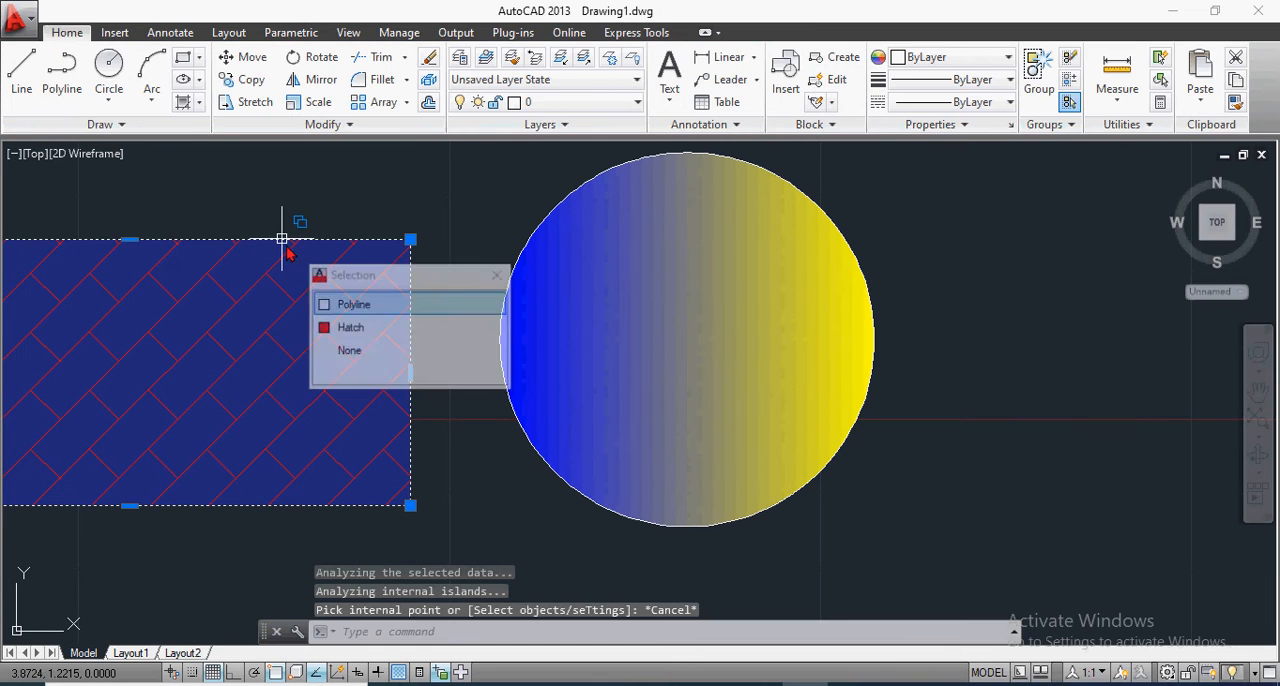
click(337, 304)
click(340, 322)
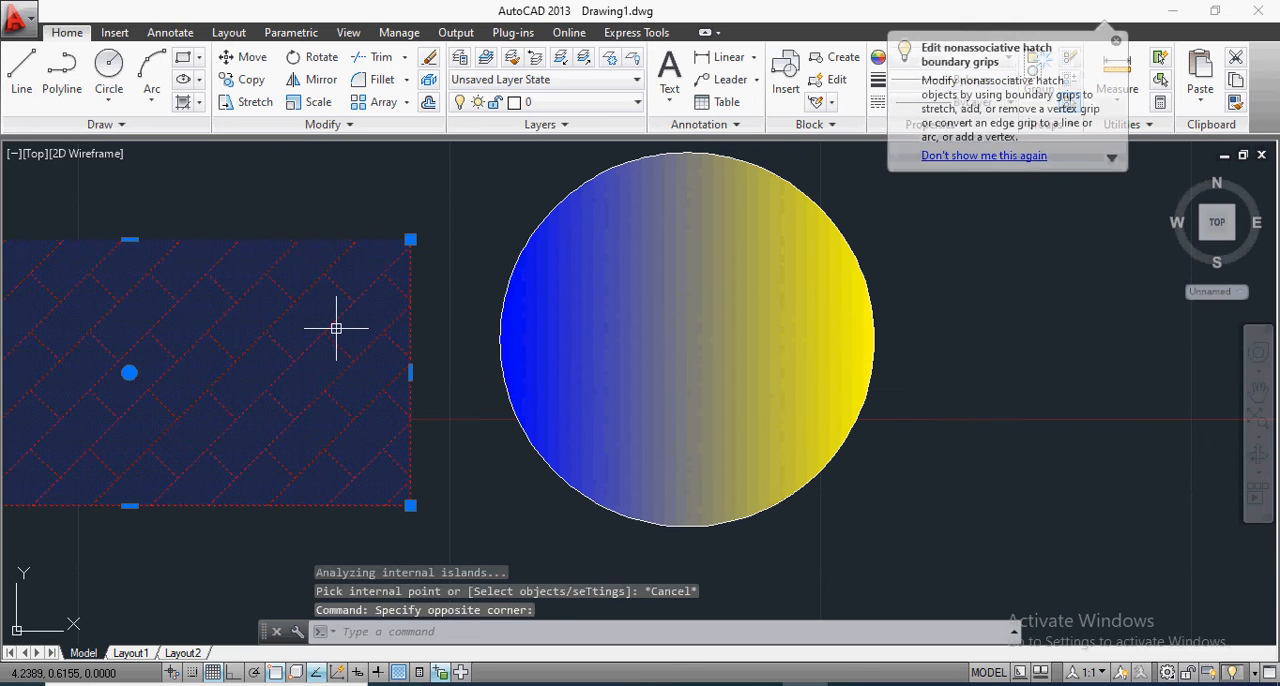
key(Delete)
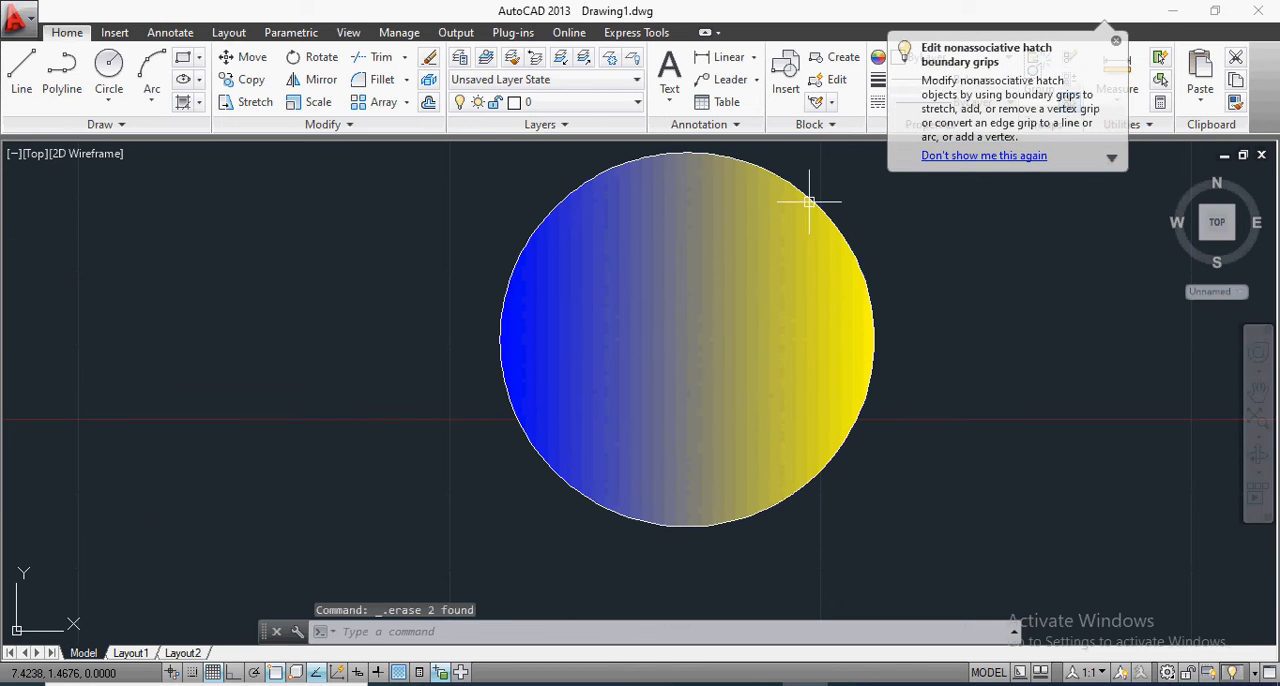
click(1116, 42)
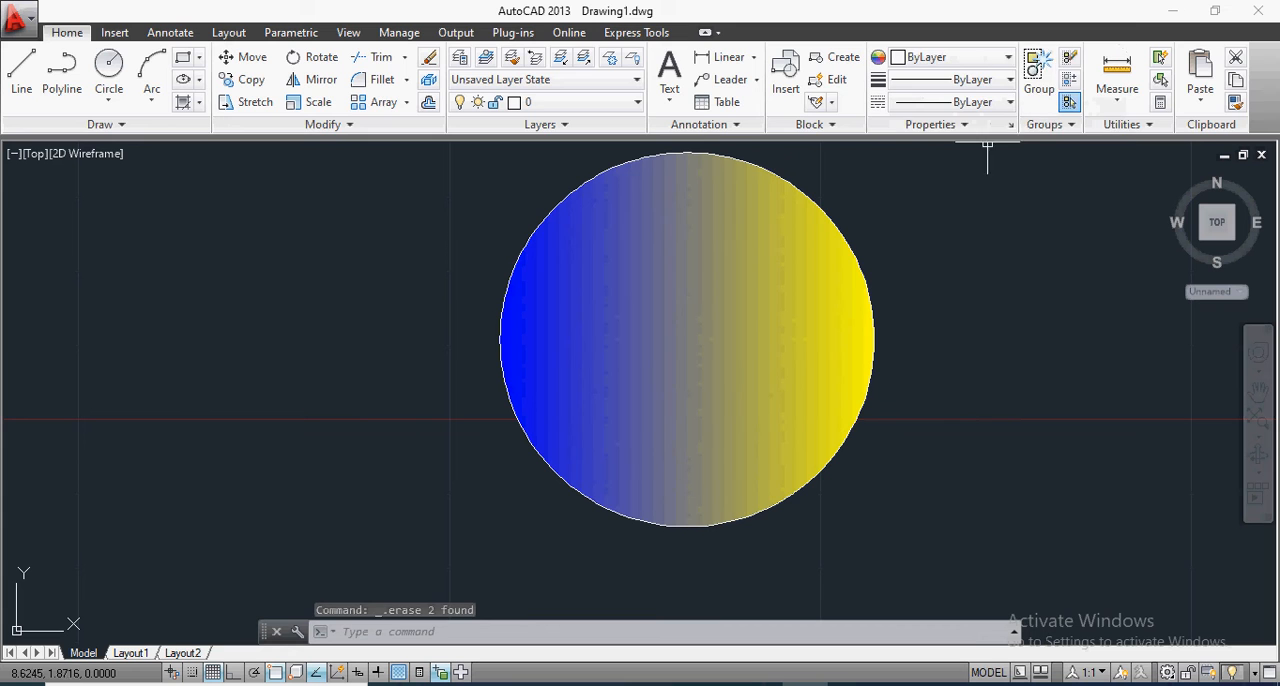
Step: Preview the available gradient patterns on the circle's fill and keep GR_LINEAR
click(634, 229)
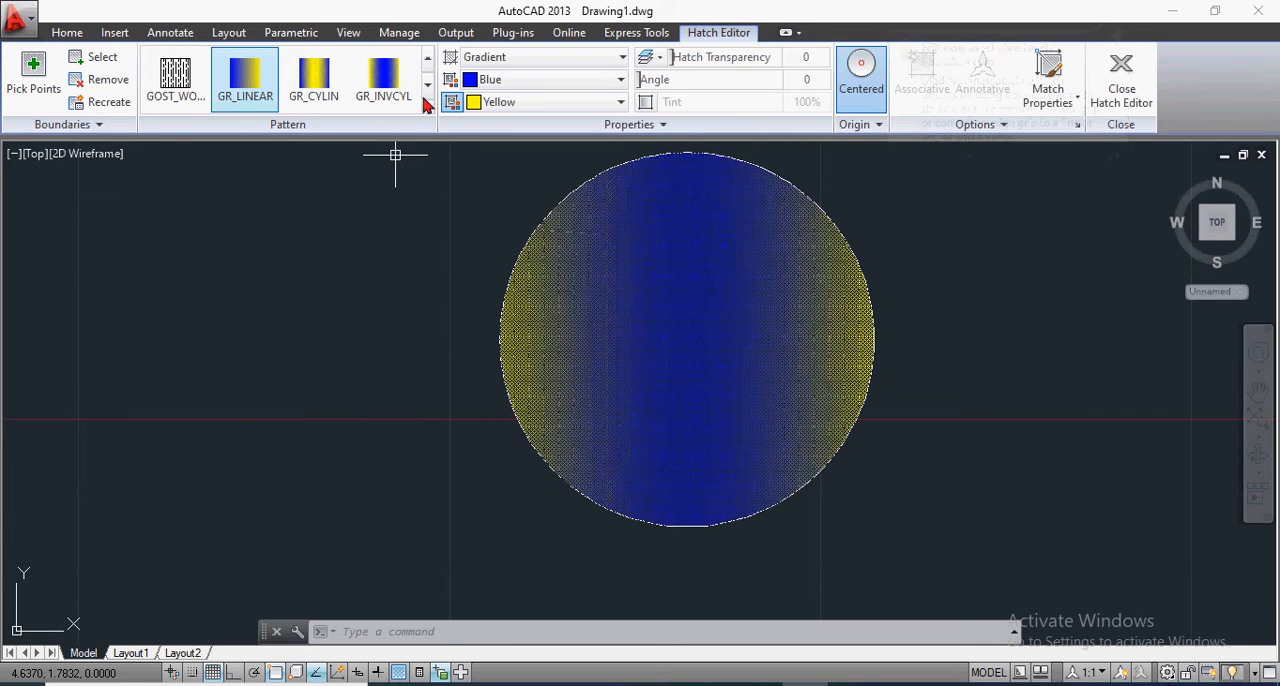
click(427, 108)
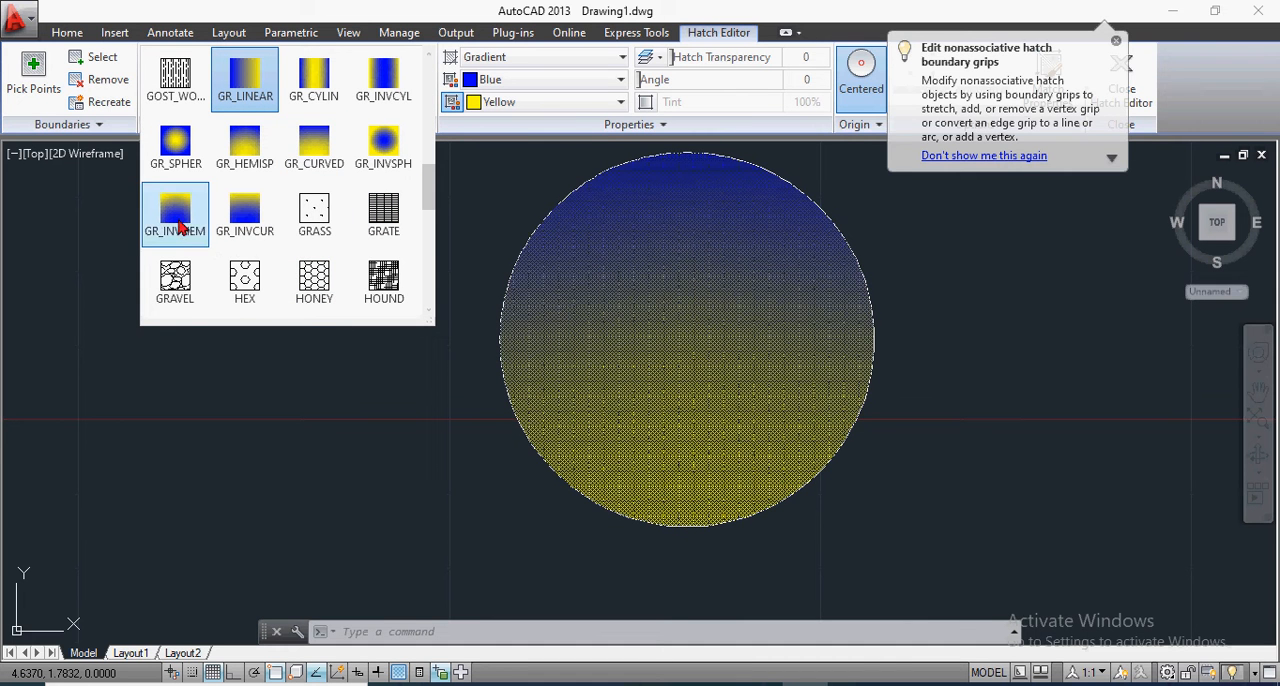
click(244, 88)
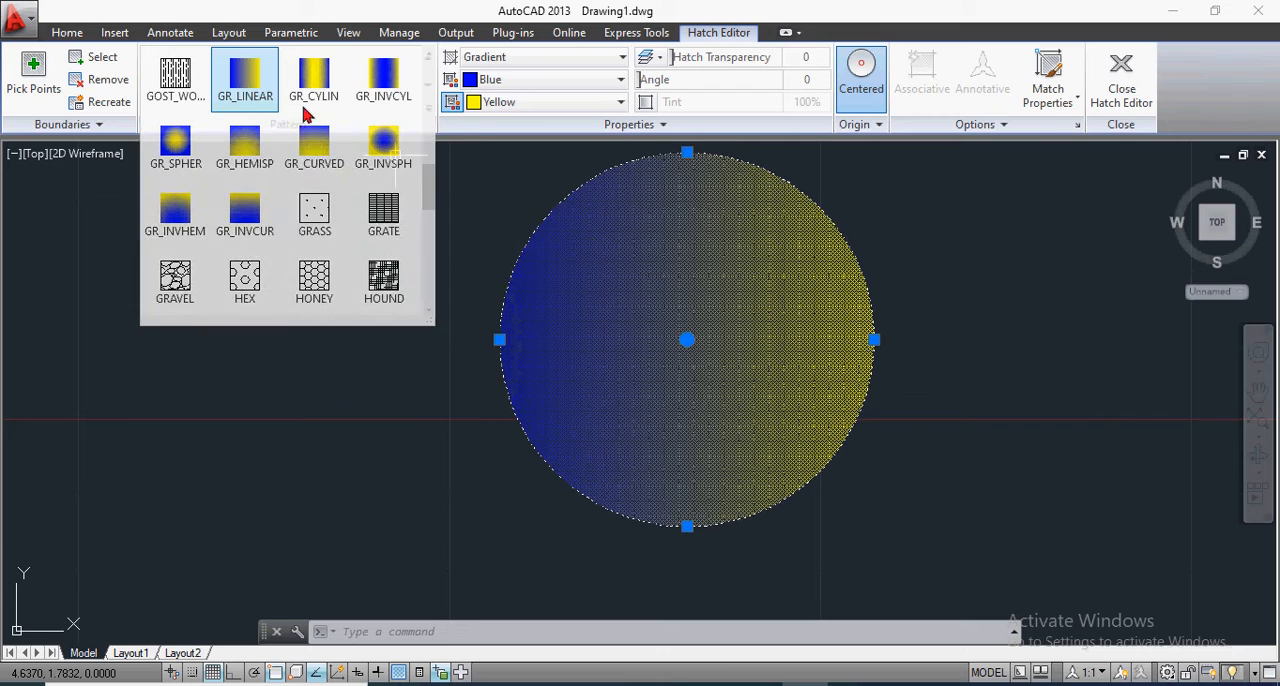
Step: Set the first color of the circle's gradient to Red, dismiss the boundary grips tip and deselect the fill
click(519, 80)
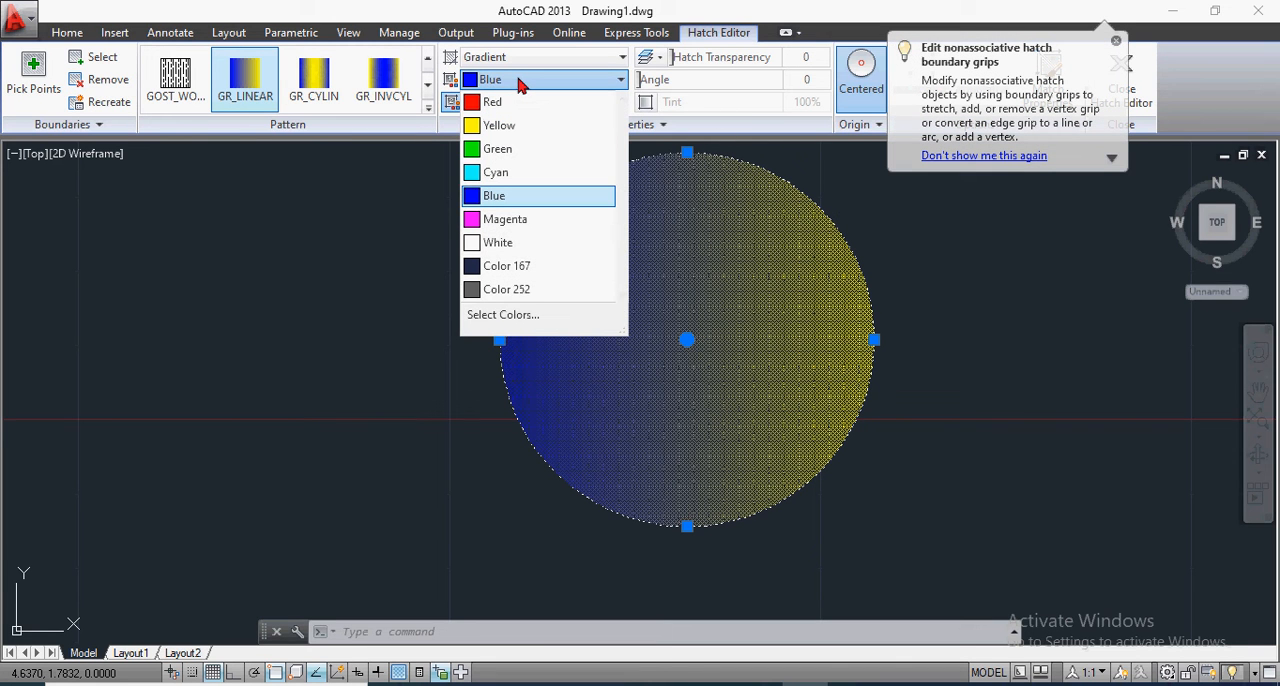
click(1116, 41)
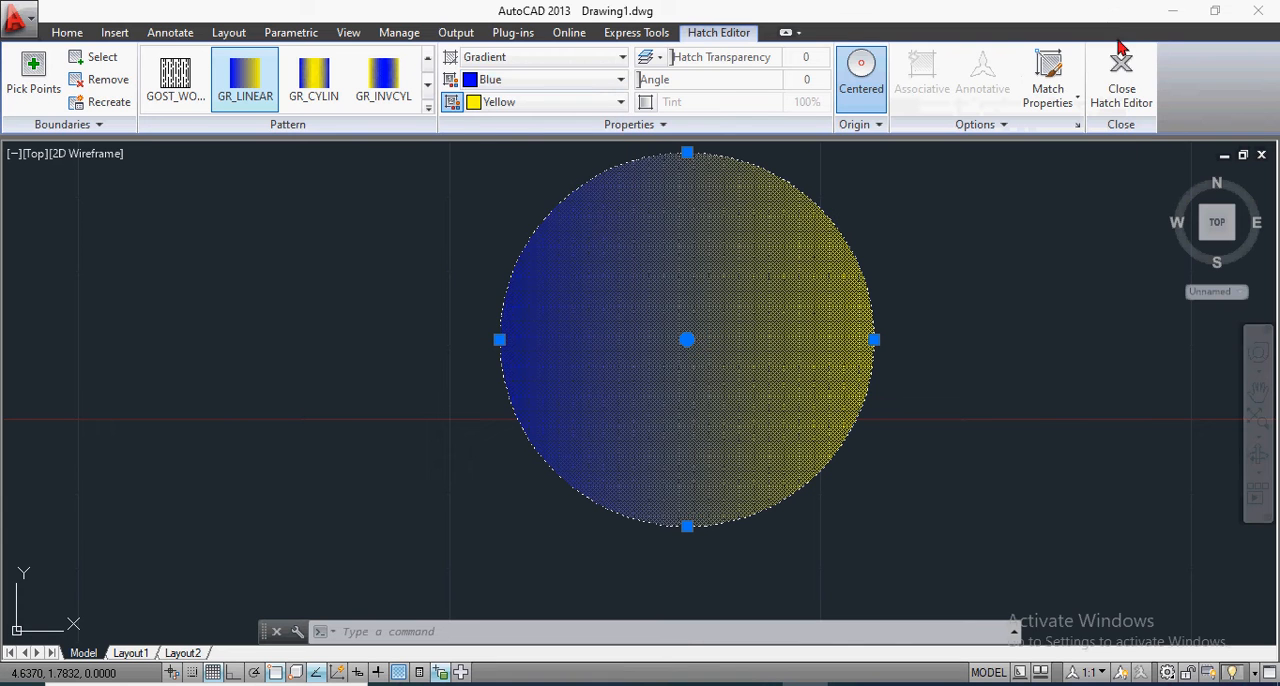
click(608, 80)
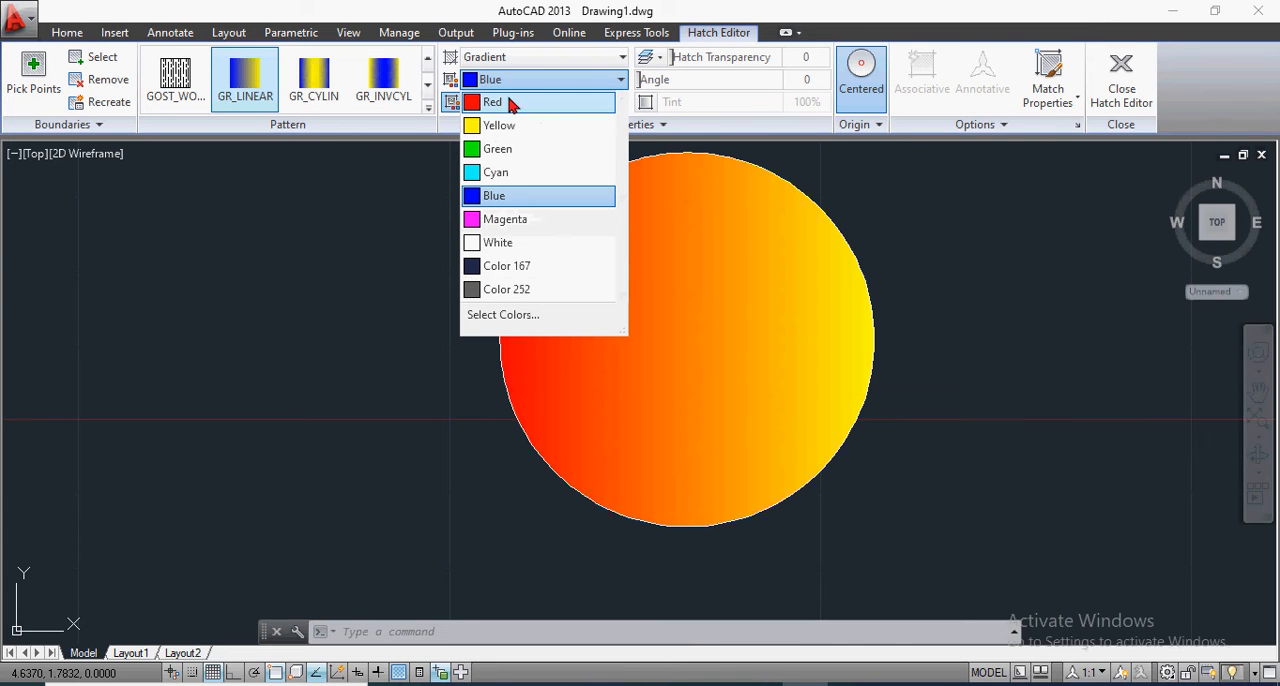
click(508, 102)
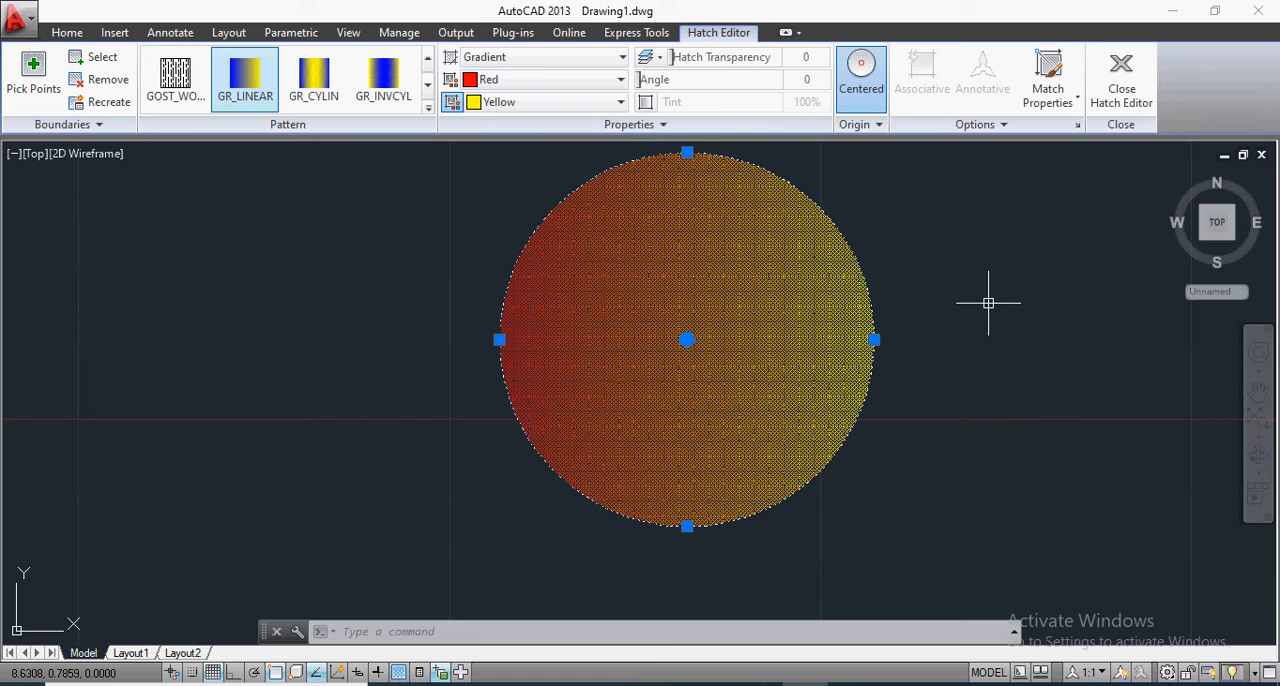
key(Escape)
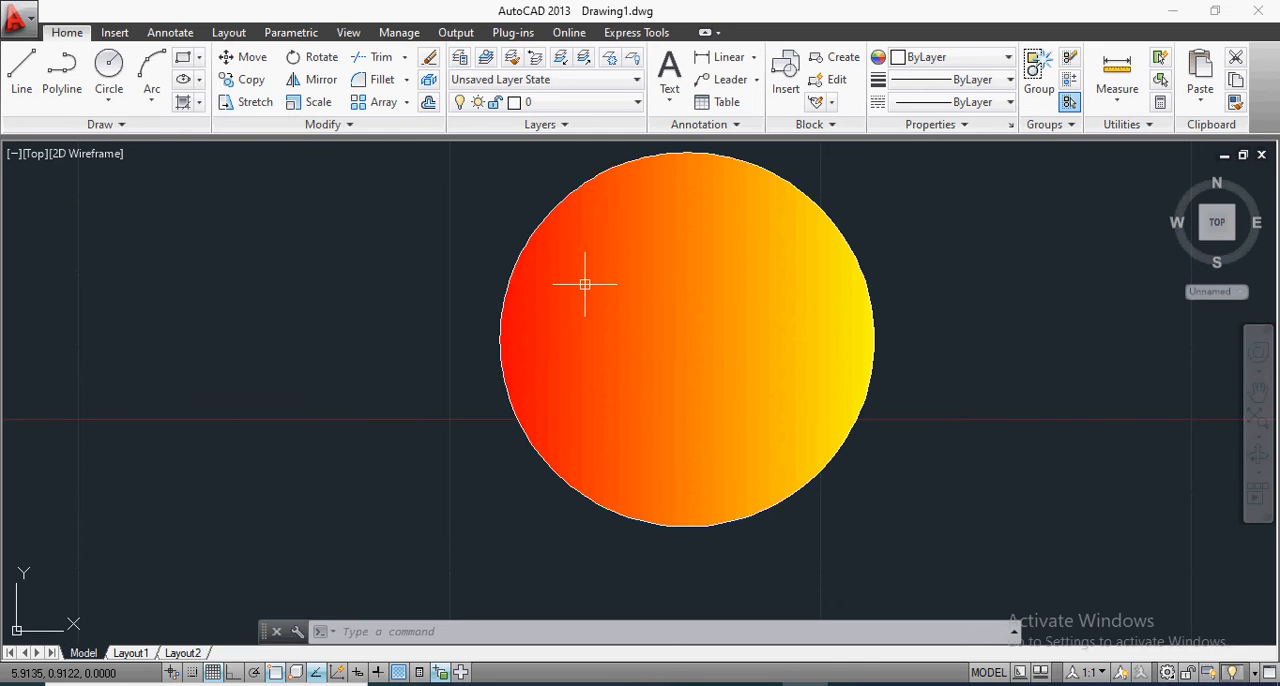
Step: Set the second color of the circle's gradient to Magenta
click(701, 270)
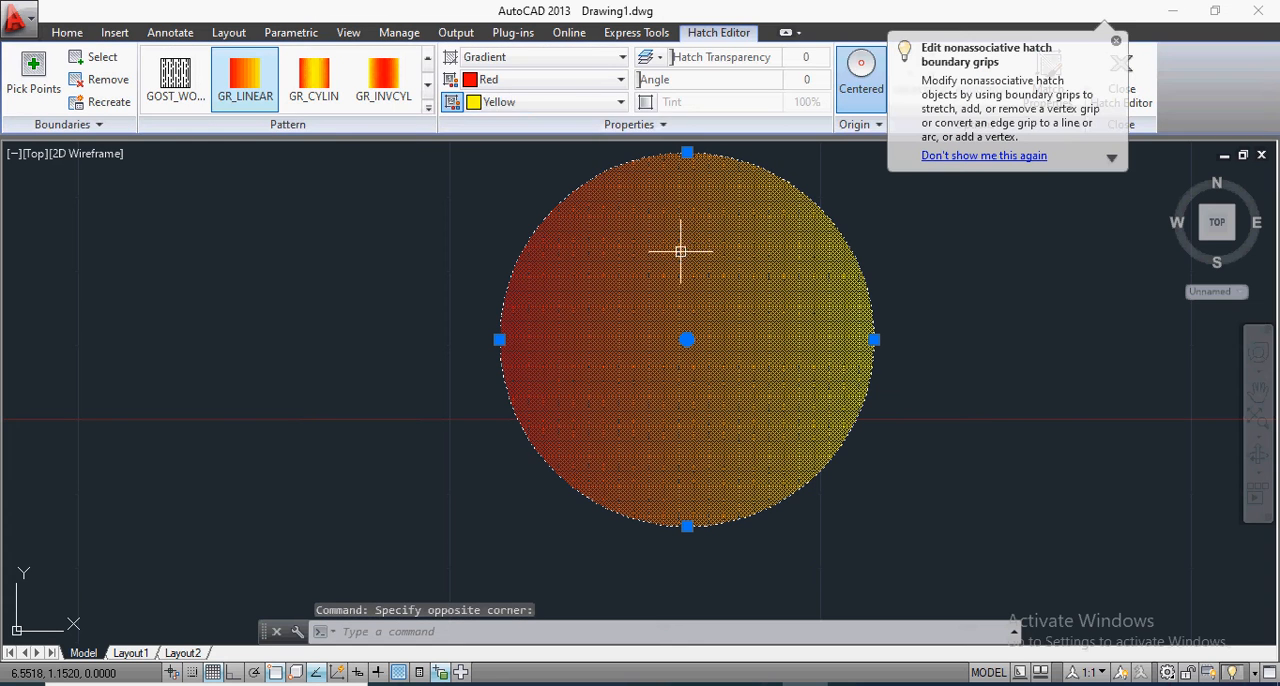
click(622, 103)
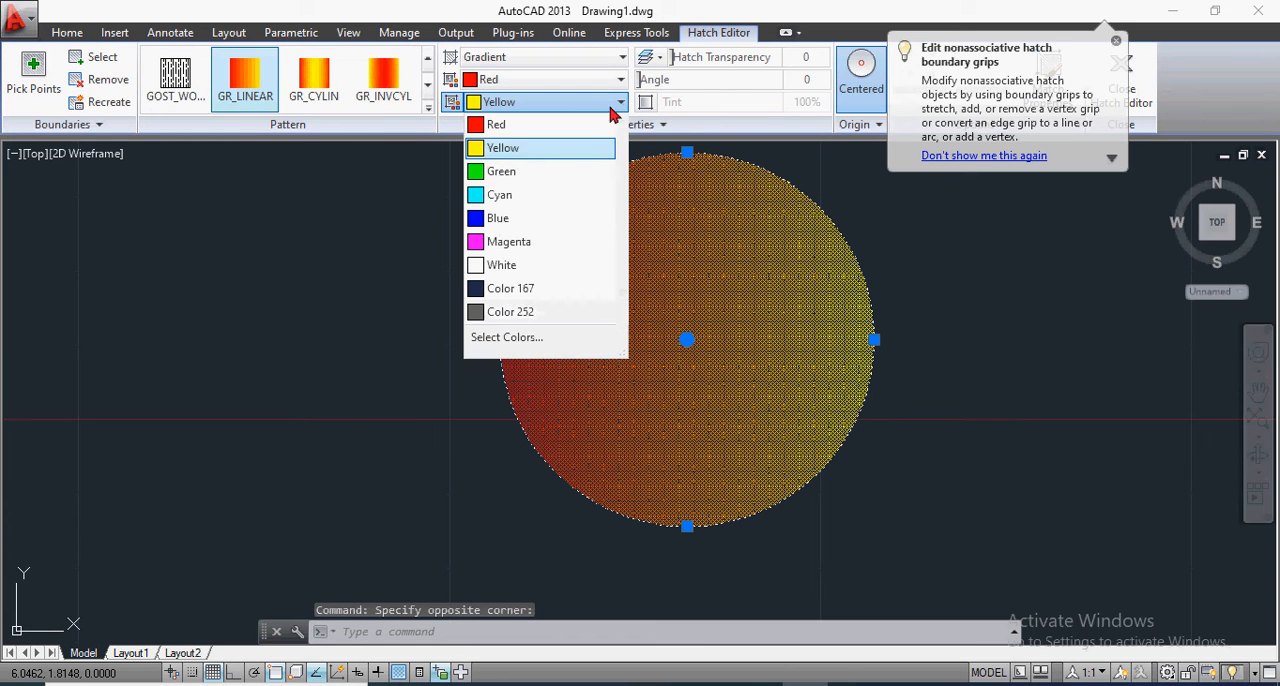
click(542, 243)
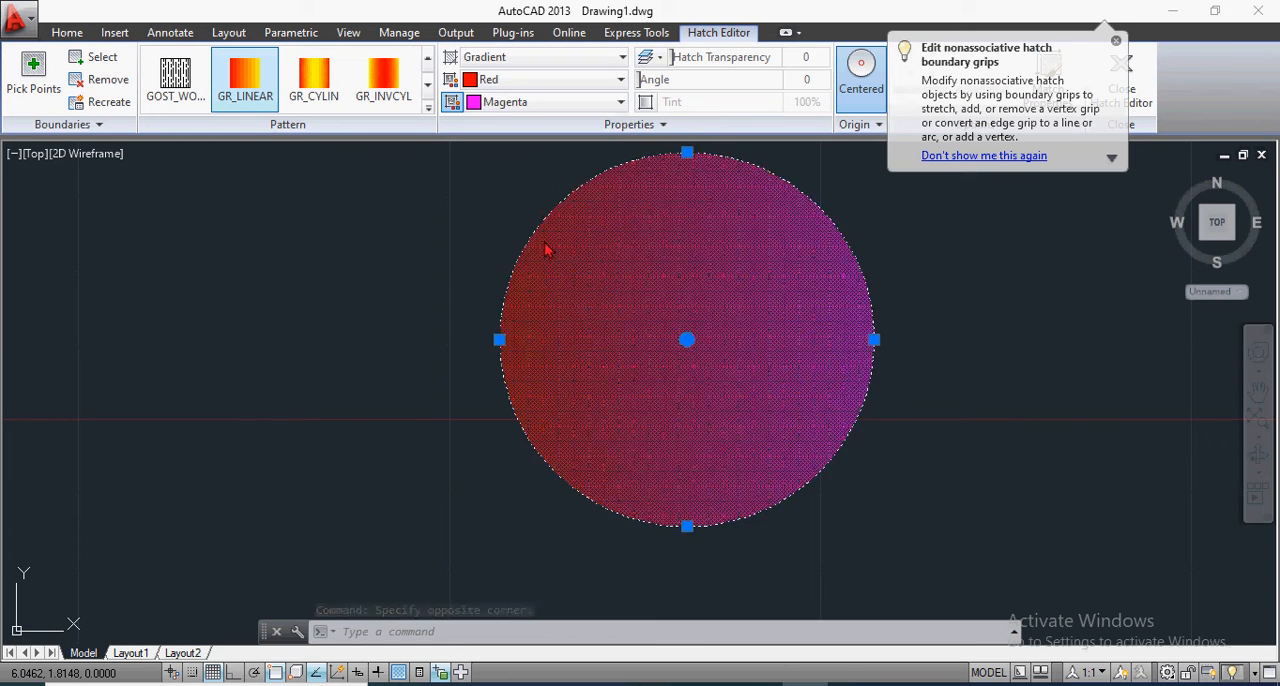
Step: Set the first color of the circle's gradient to index color 140 and finish editing the fill
click(550, 80)
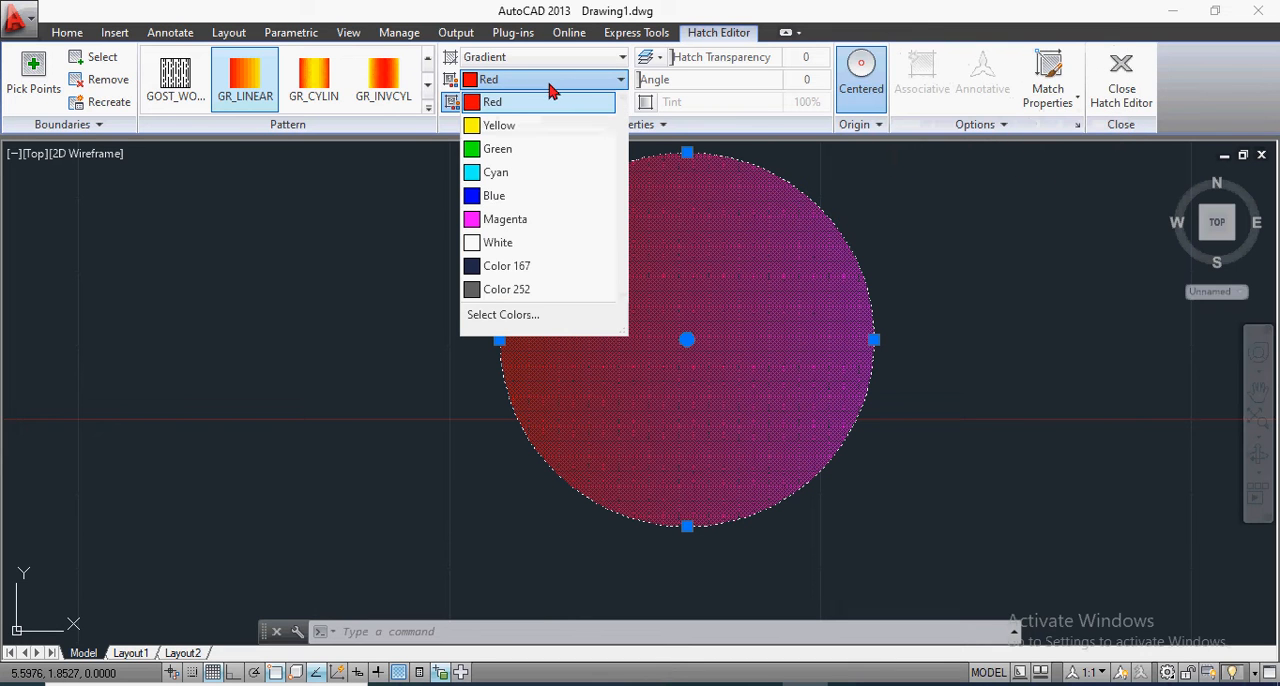
click(502, 318)
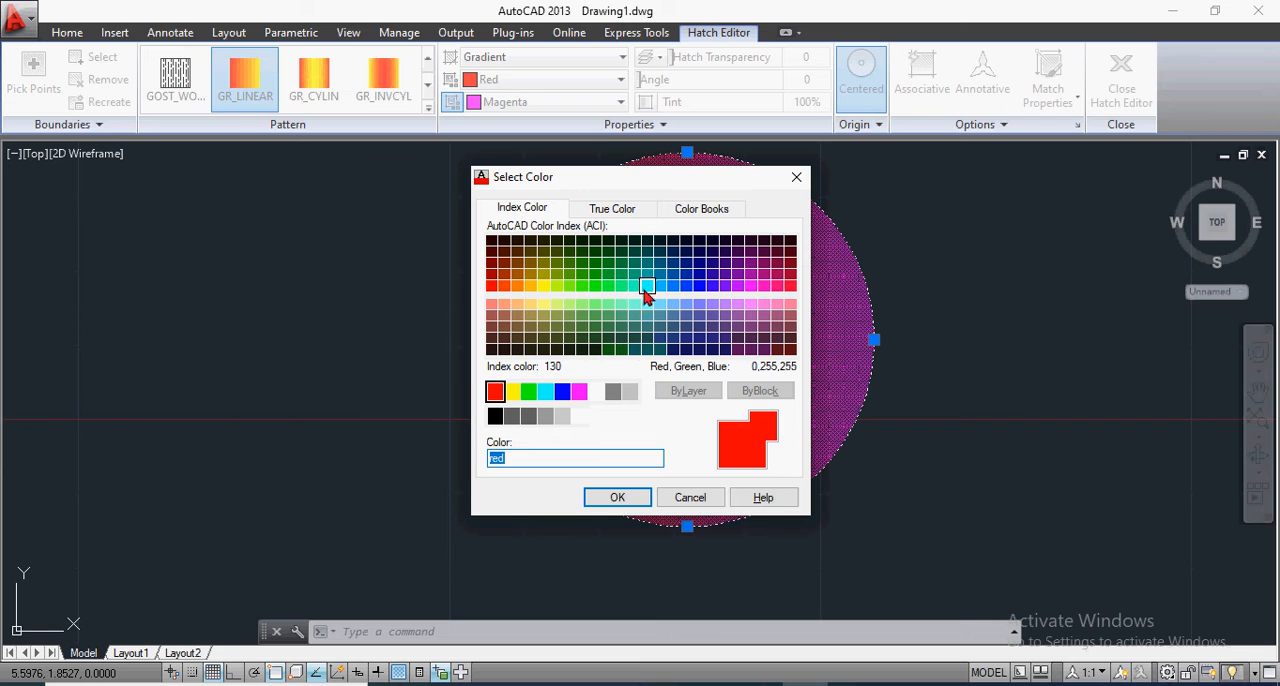
click(660, 288)
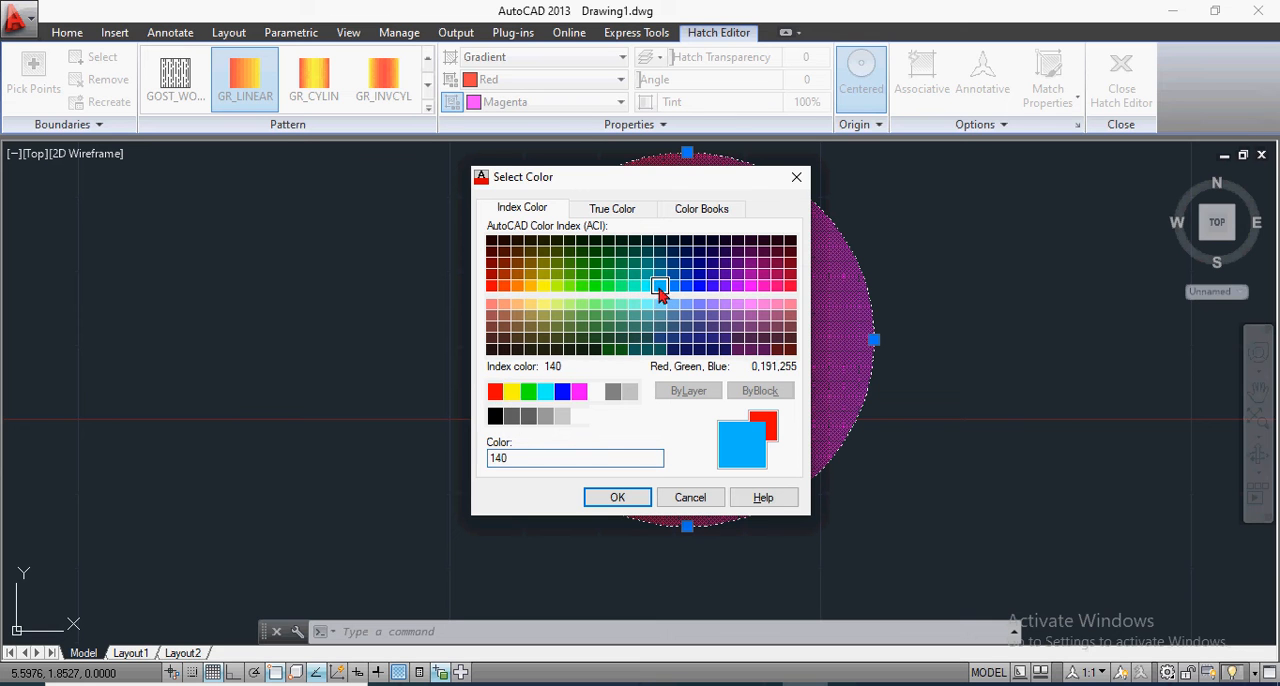
click(631, 495)
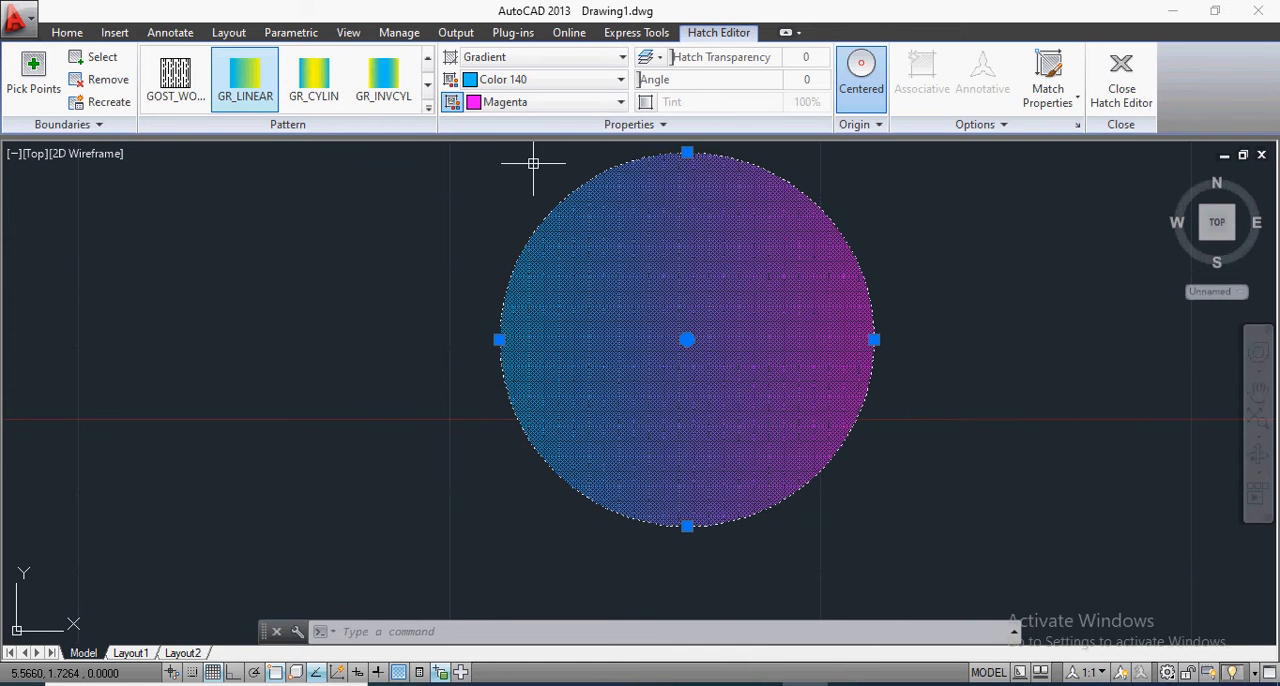
key(Escape)
key(Escape)
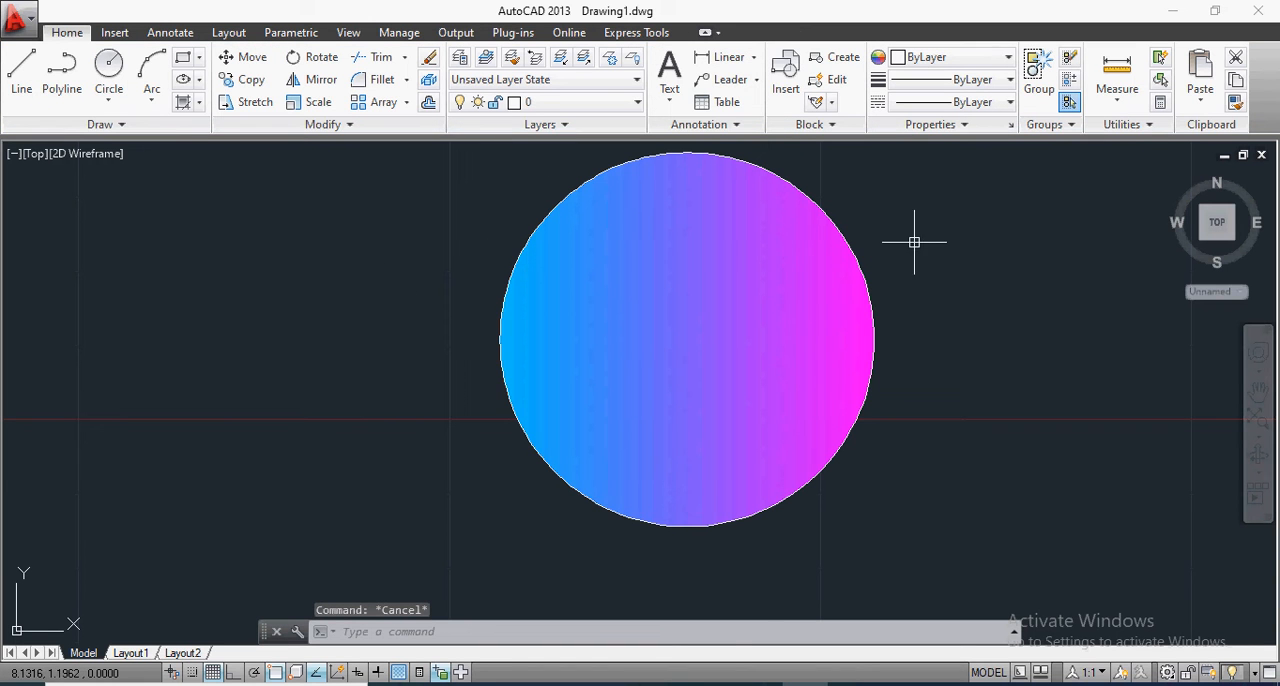
Step: Set the gradient angle of the circle's fill to 45, dismiss the boundary grips tip and deselect the fill
scroll(932, 202, up, 2)
scroll(879, 238, down, 2)
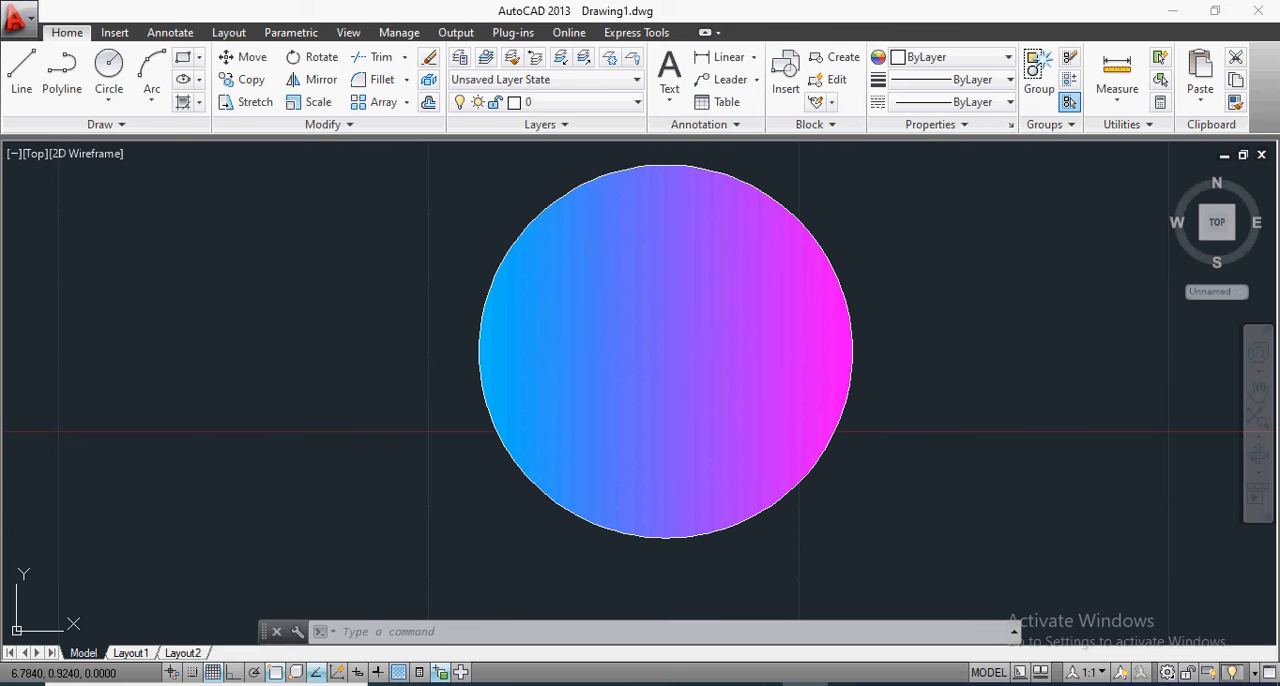
click(692, 294)
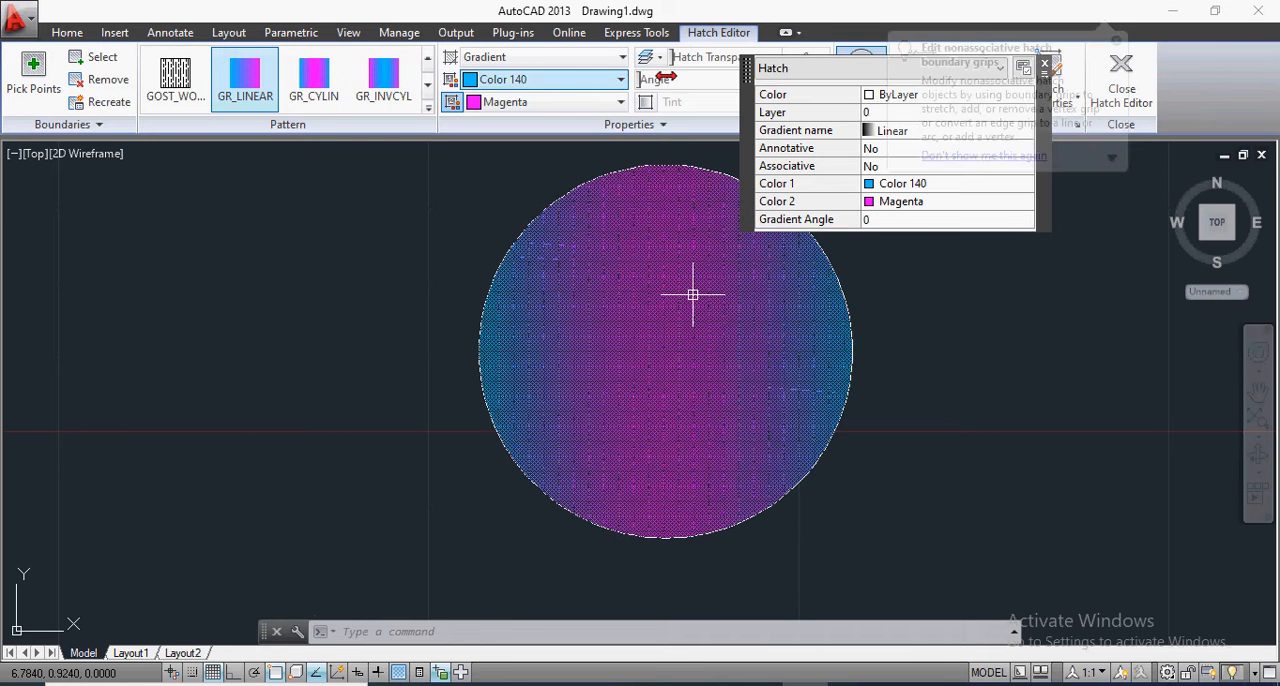
click(1116, 42)
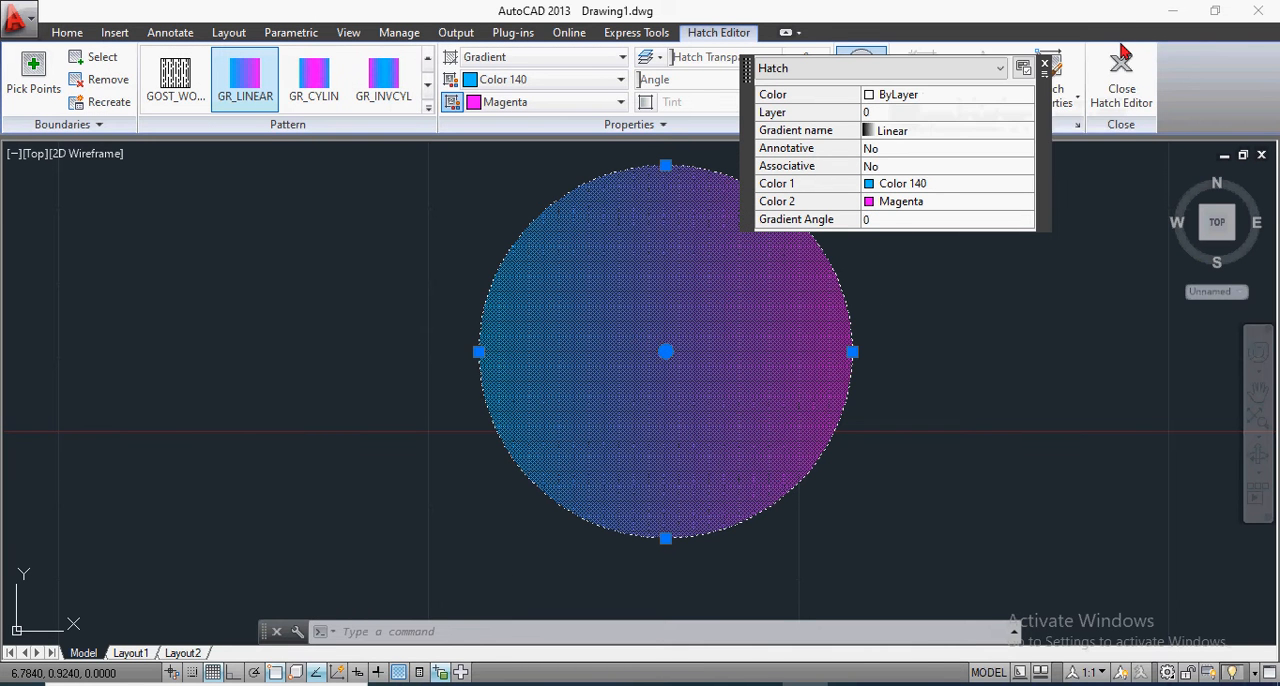
click(1046, 67)
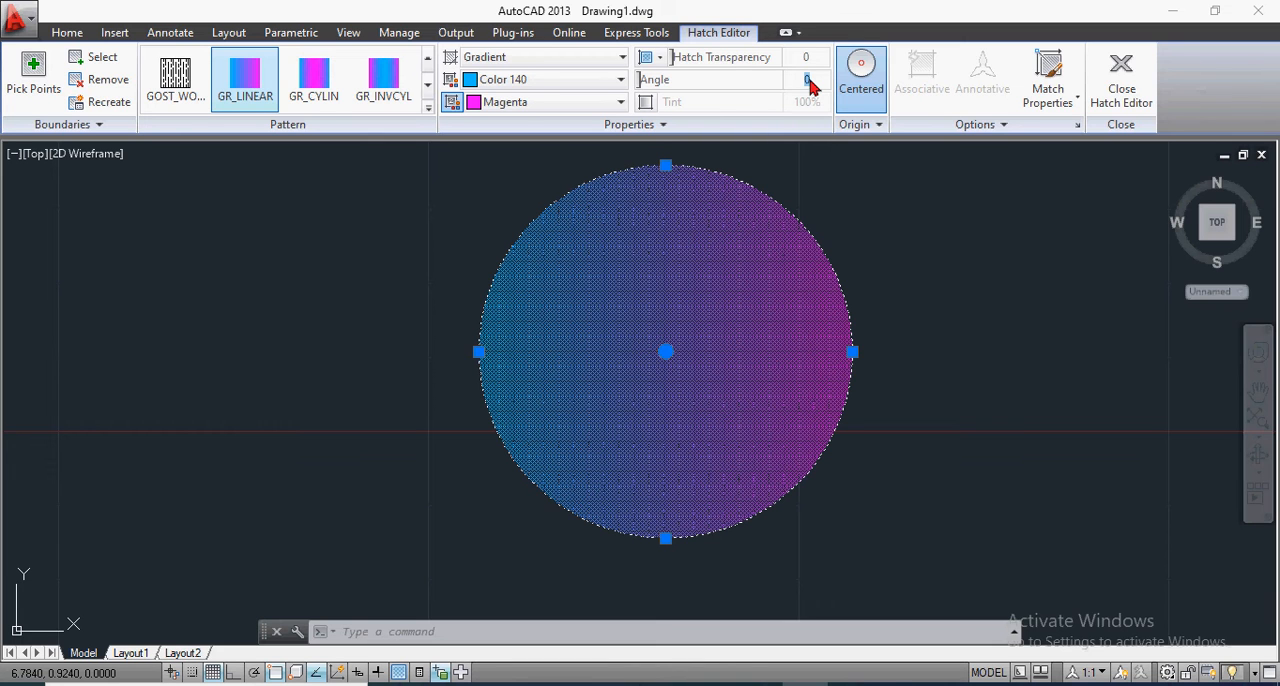
key(Return)
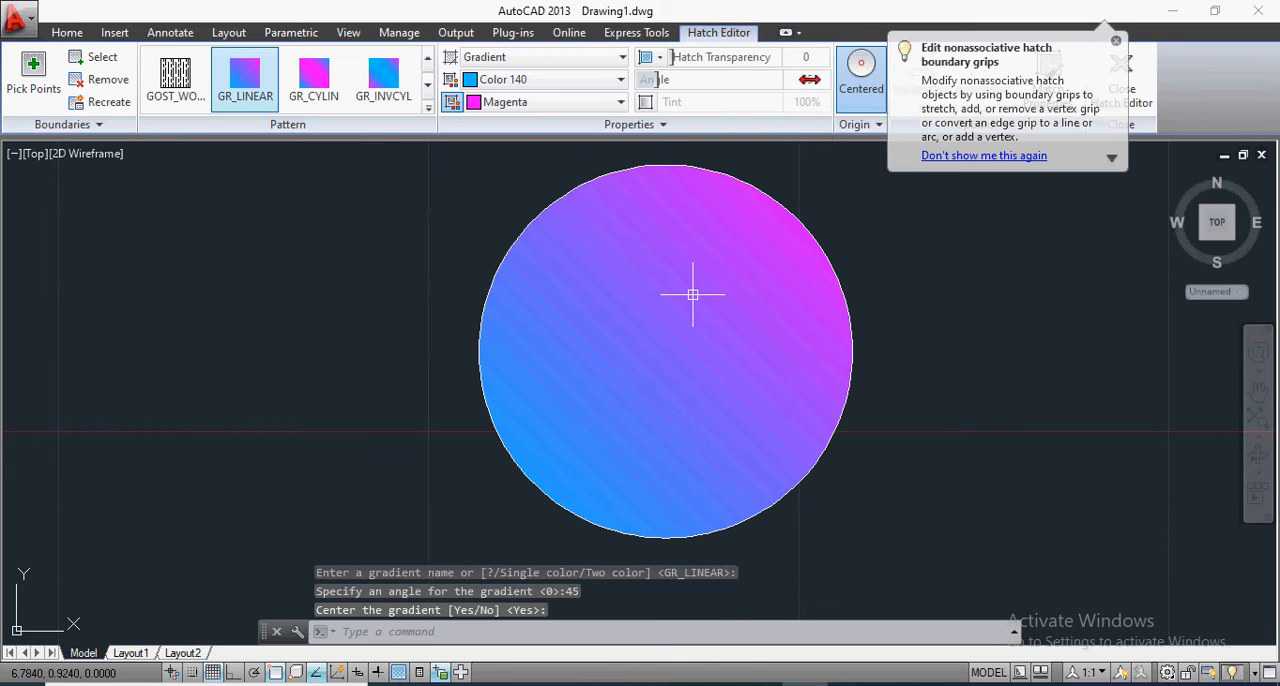
click(852, 215)
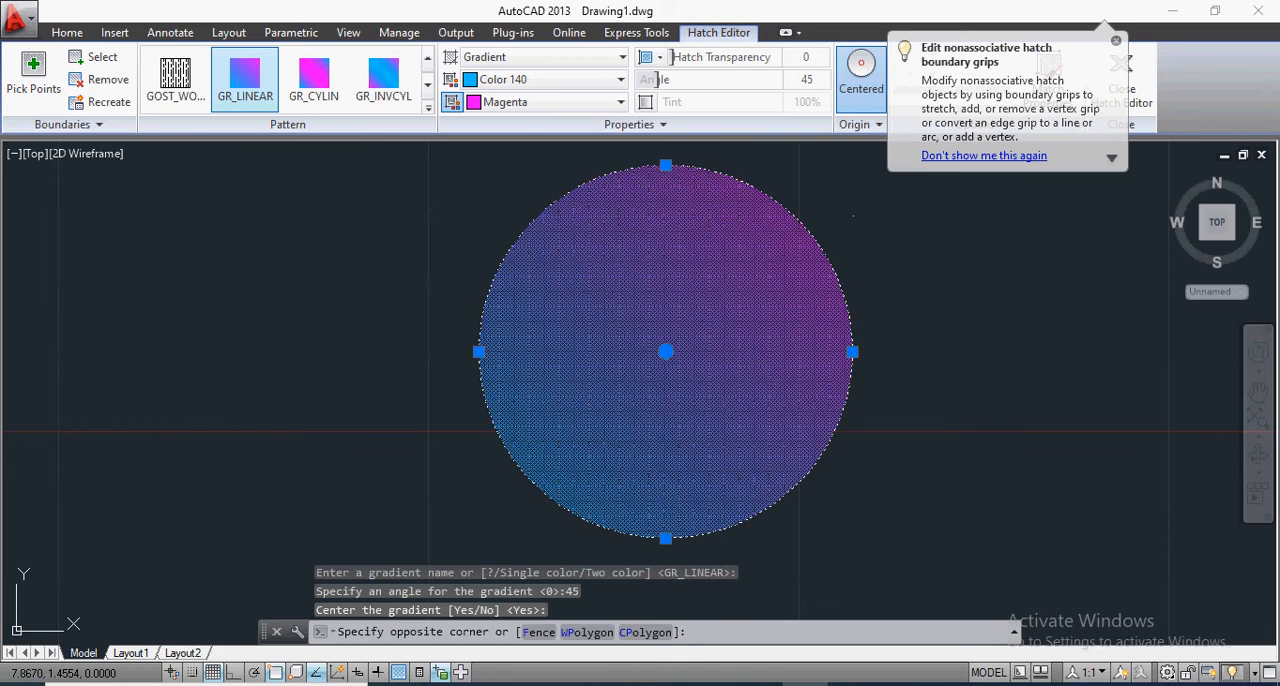
click(856, 215)
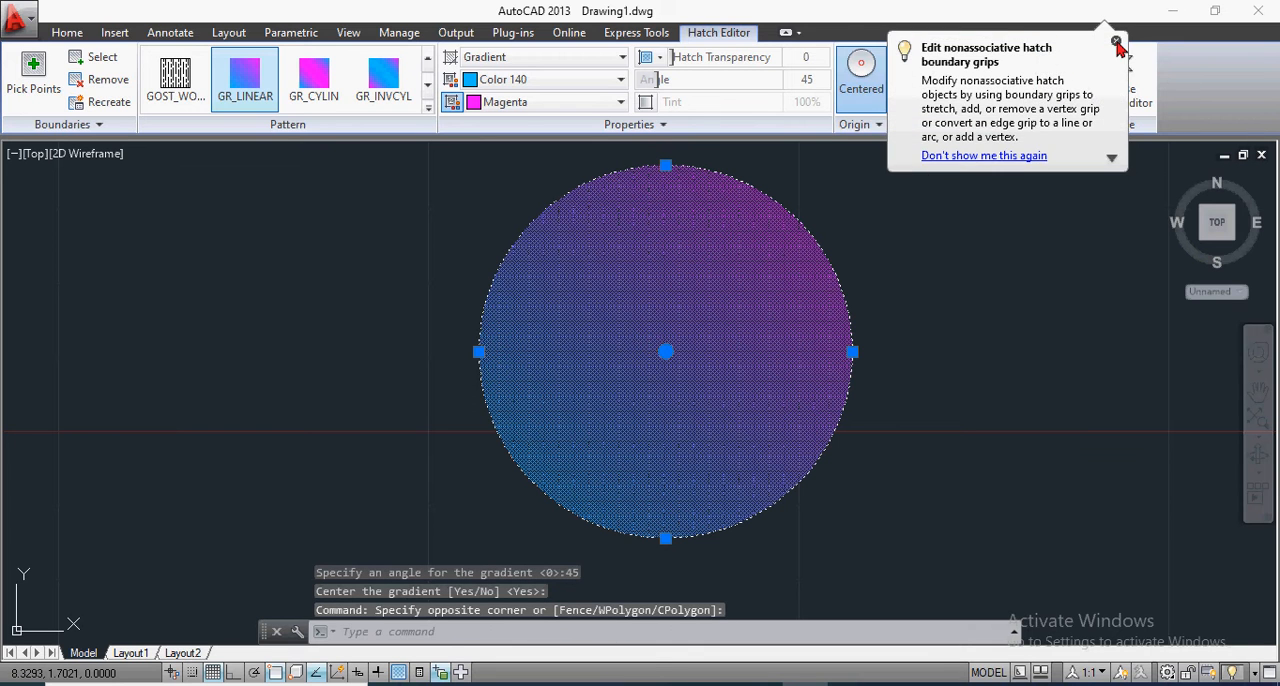
click(1116, 43)
key(Escape)
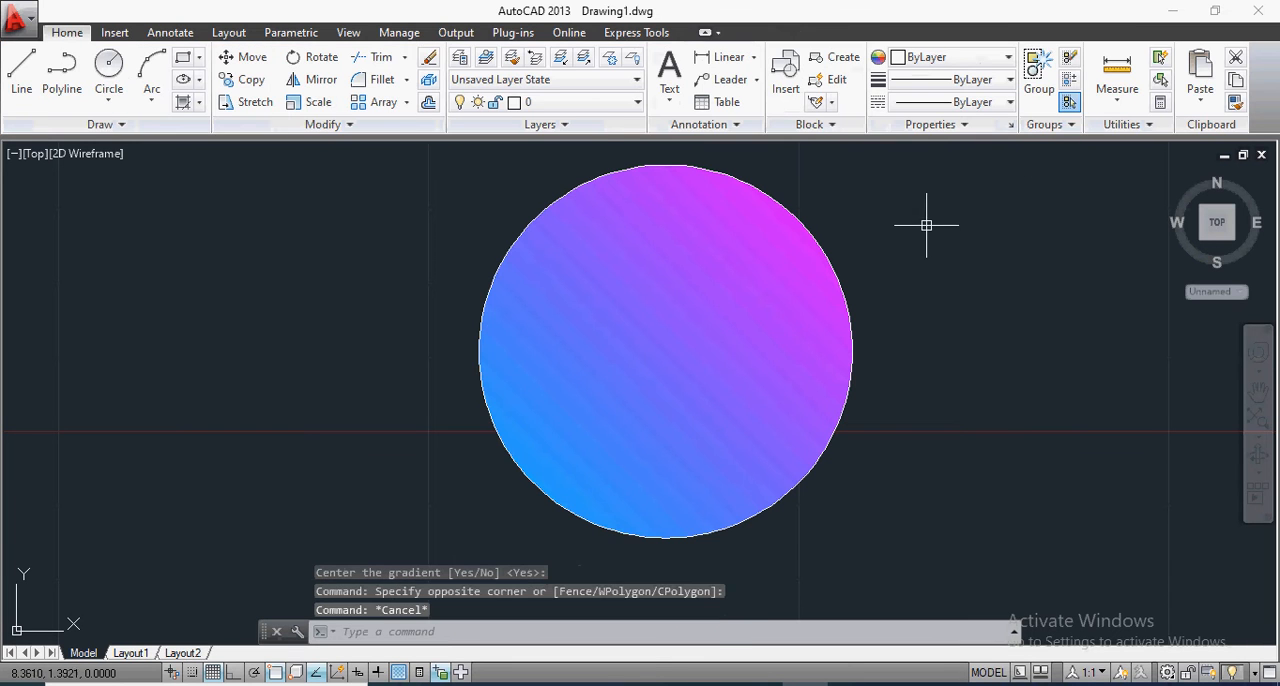
Step: Try a gradient angle of 90 on the circle's fill and change it to 150
scroll(935, 229, up, 2)
scroll(914, 227, down, 2)
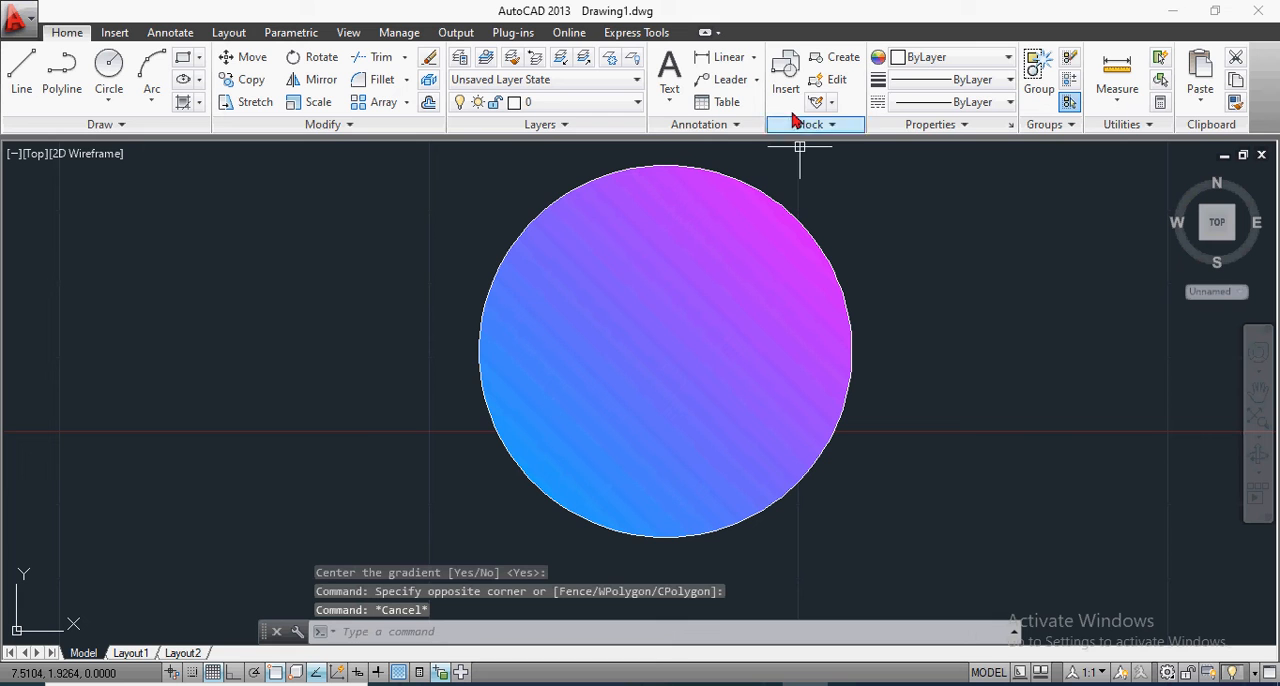
click(657, 237)
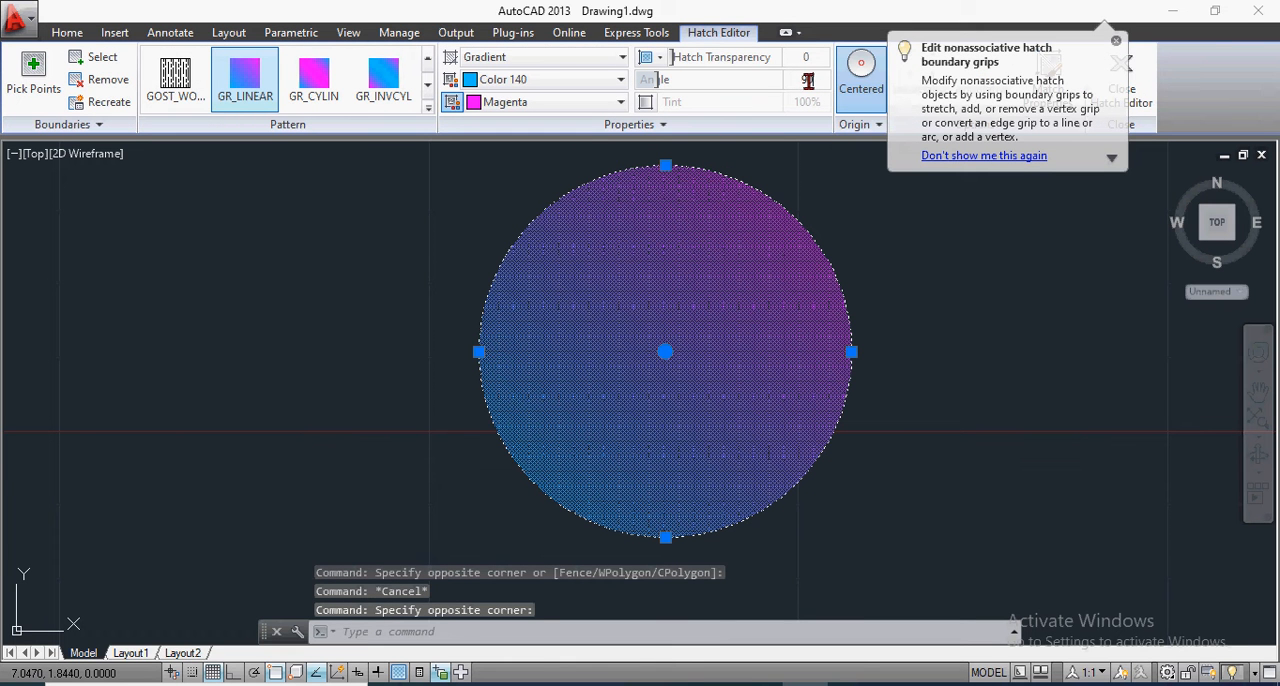
text(90)
key(Return)
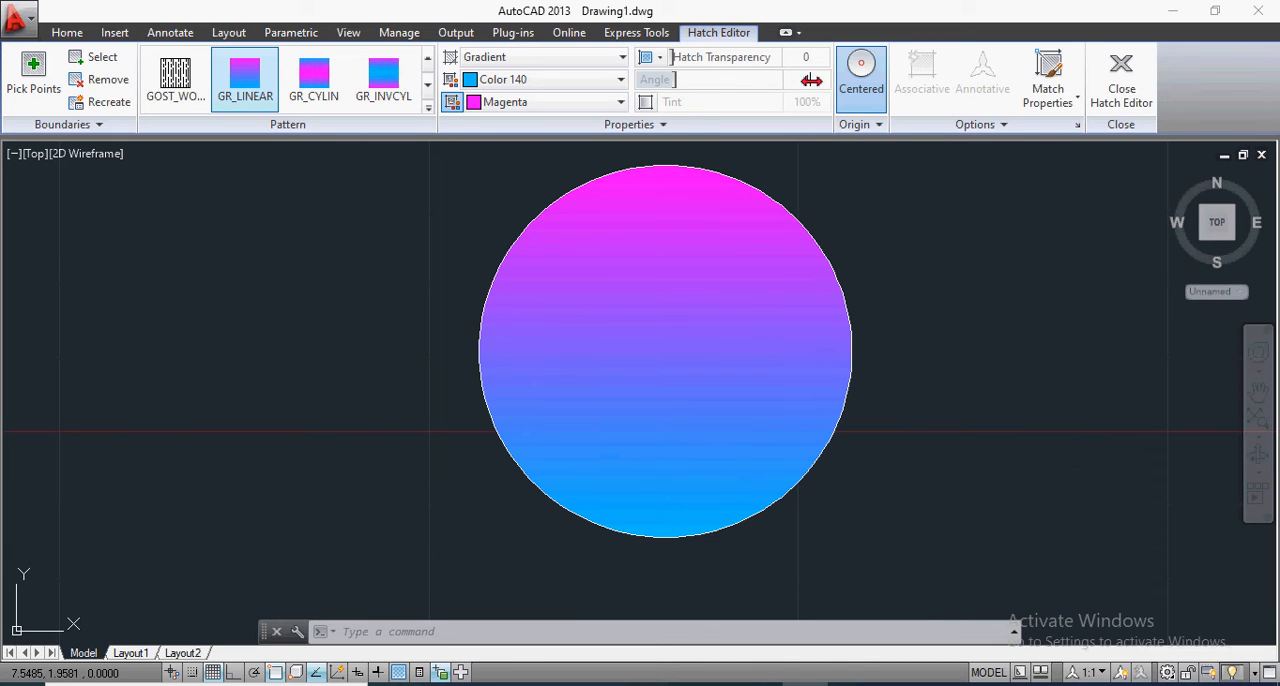
key(Return)
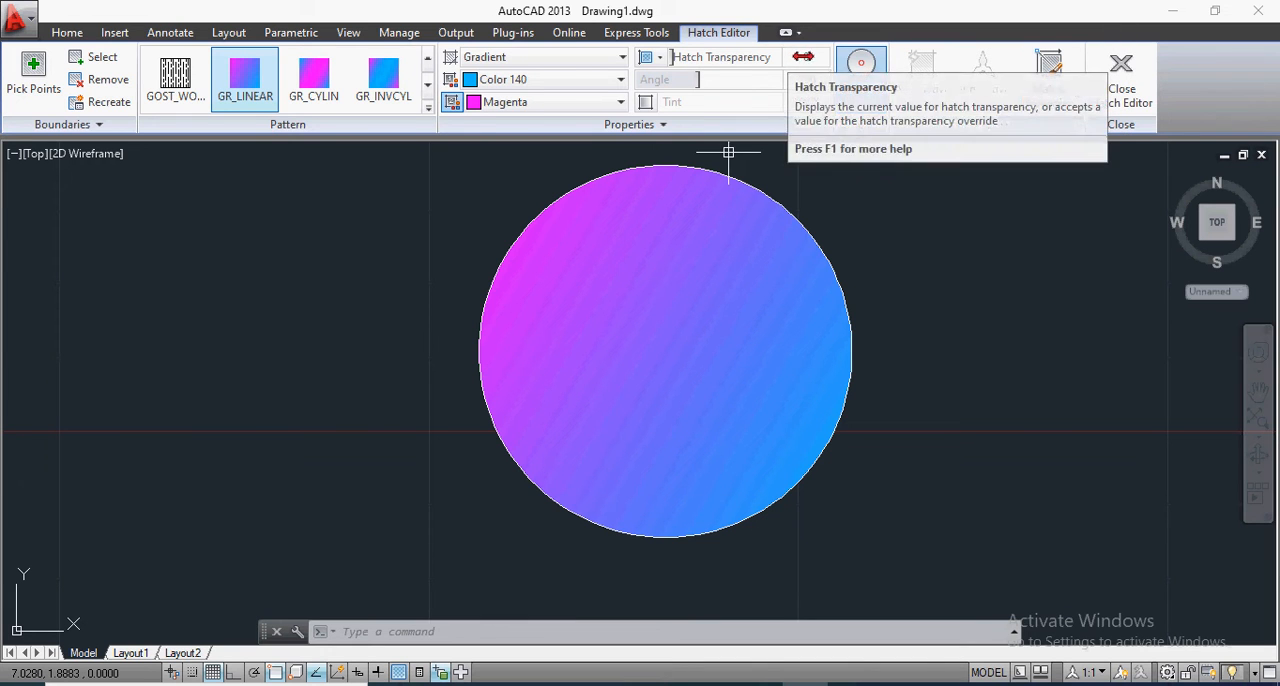
Step: Set the hatch transparency of the circle's gradient fill to 50 and switch on the display of transparency in the drawing
text(50)
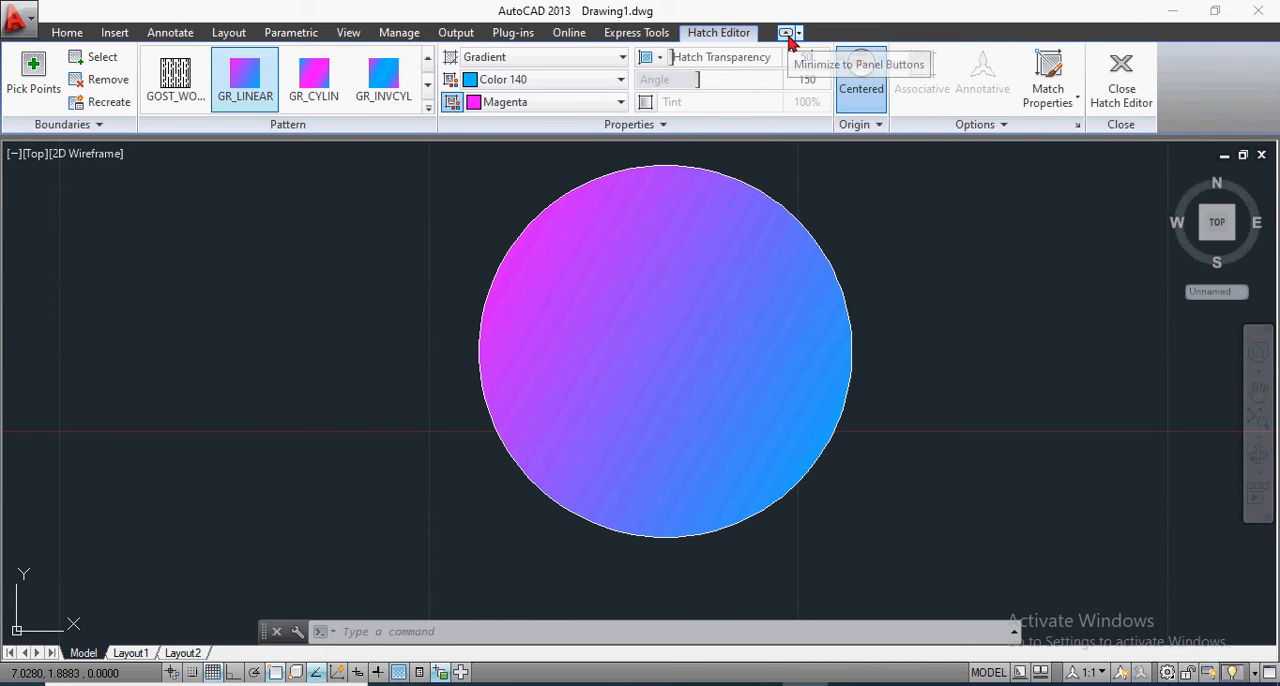
key(Return)
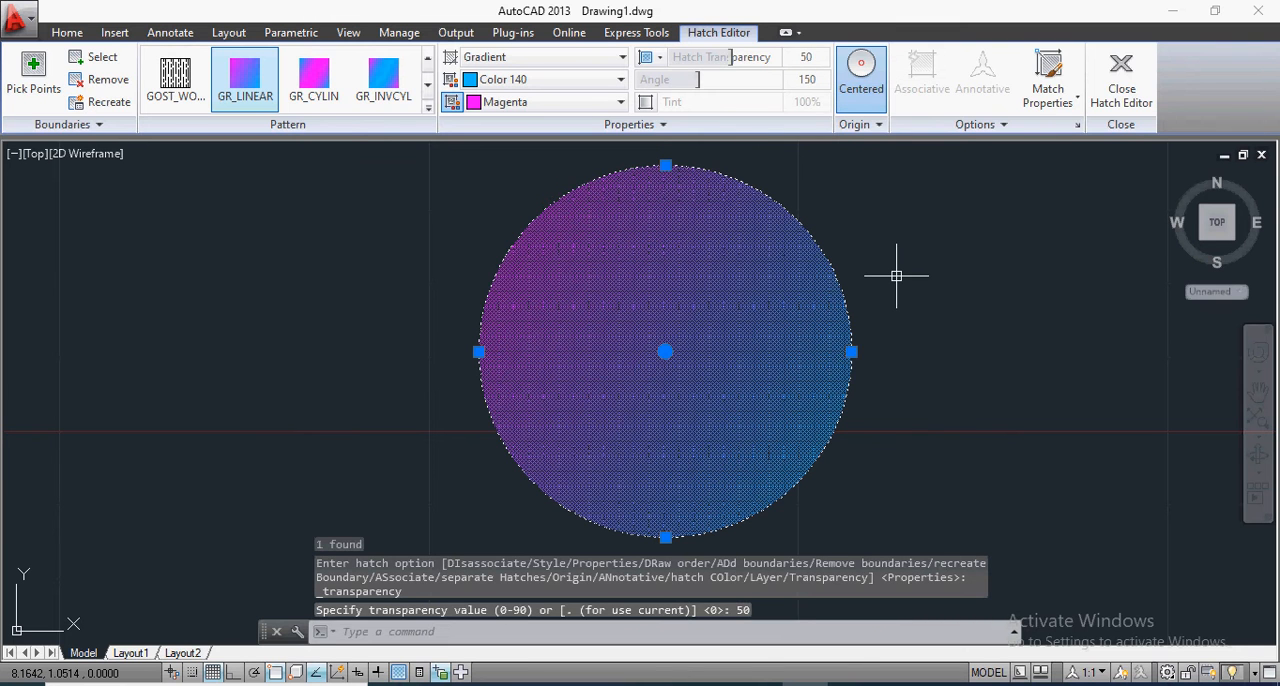
key(Escape)
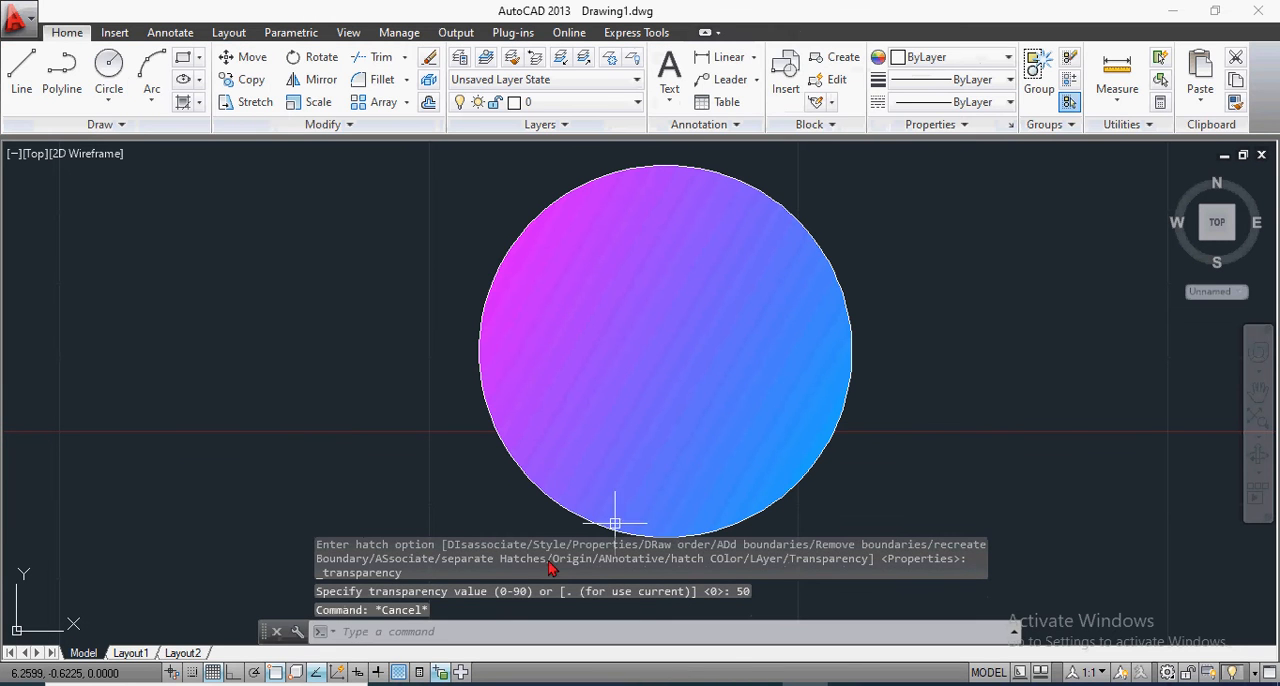
click(400, 673)
click(404, 675)
click(404, 675)
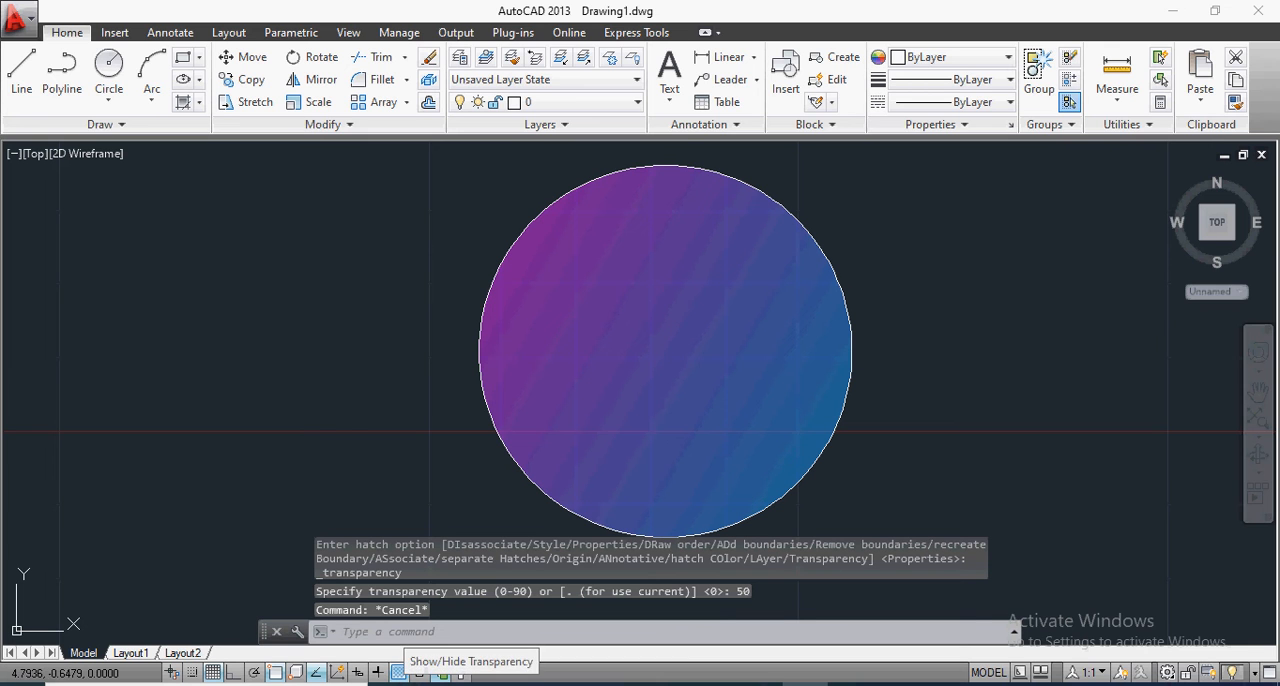
Step: Delete the circle together with its gradient fill
click(369, 160)
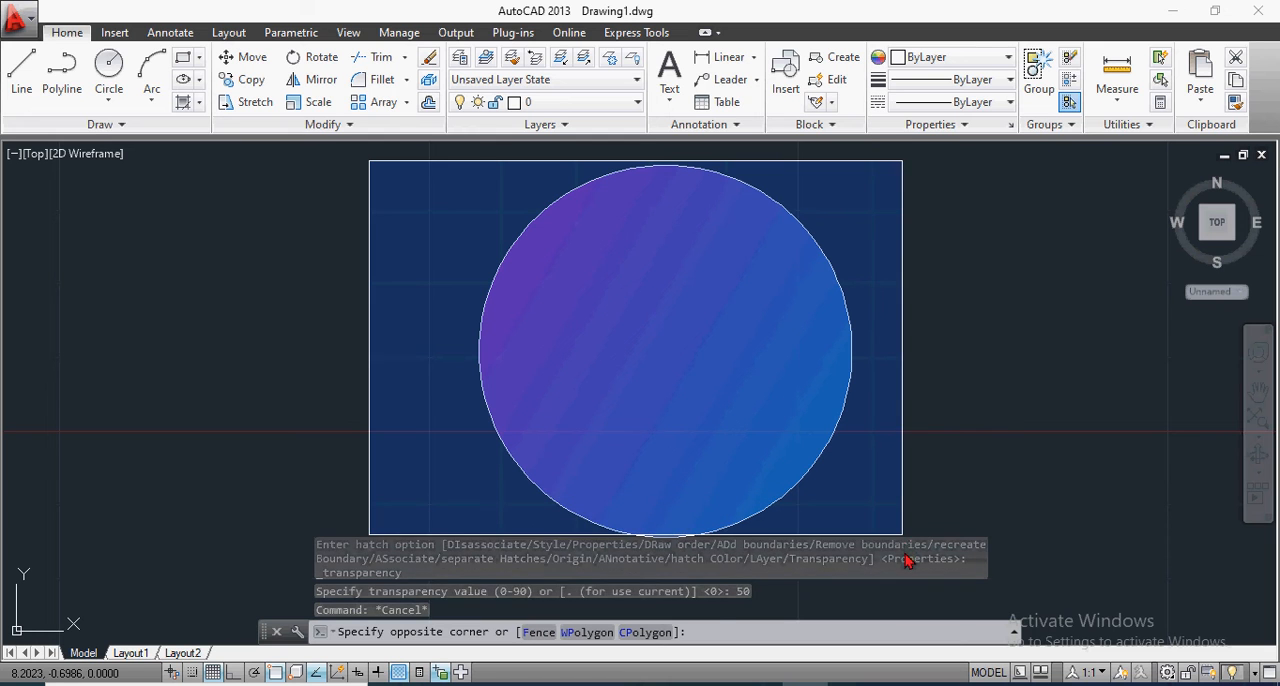
click(911, 514)
click(893, 504)
click(392, 325)
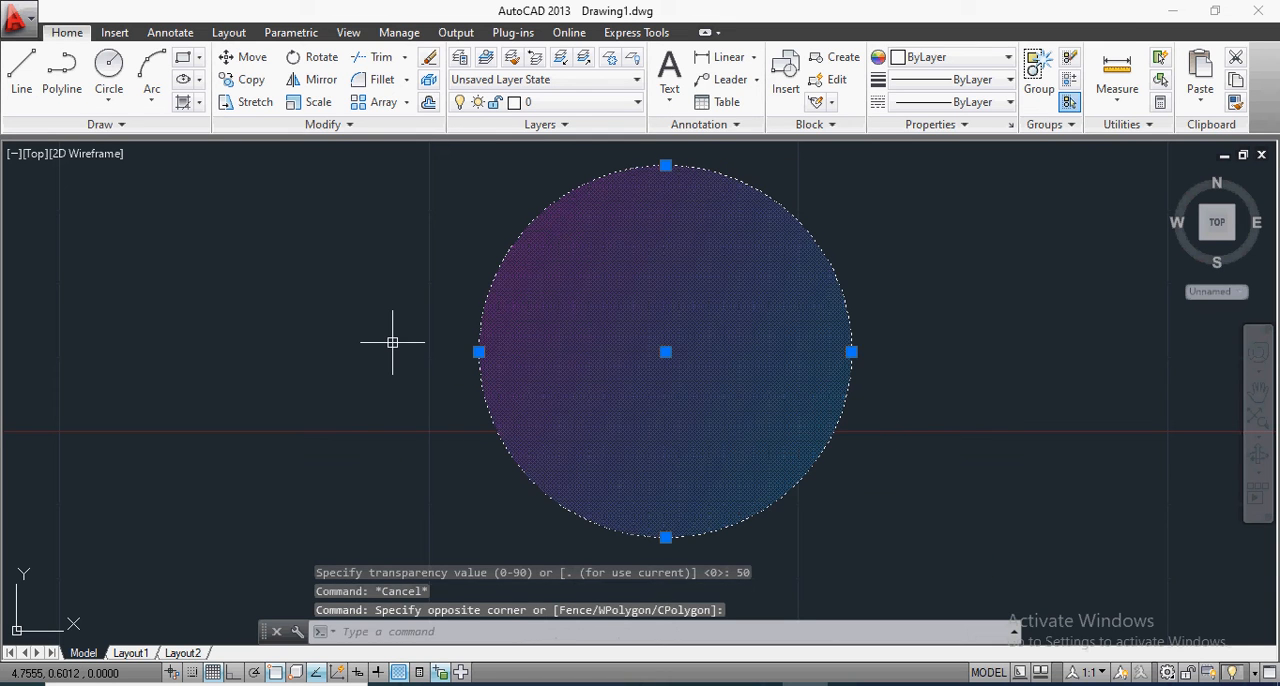
key(Delete)
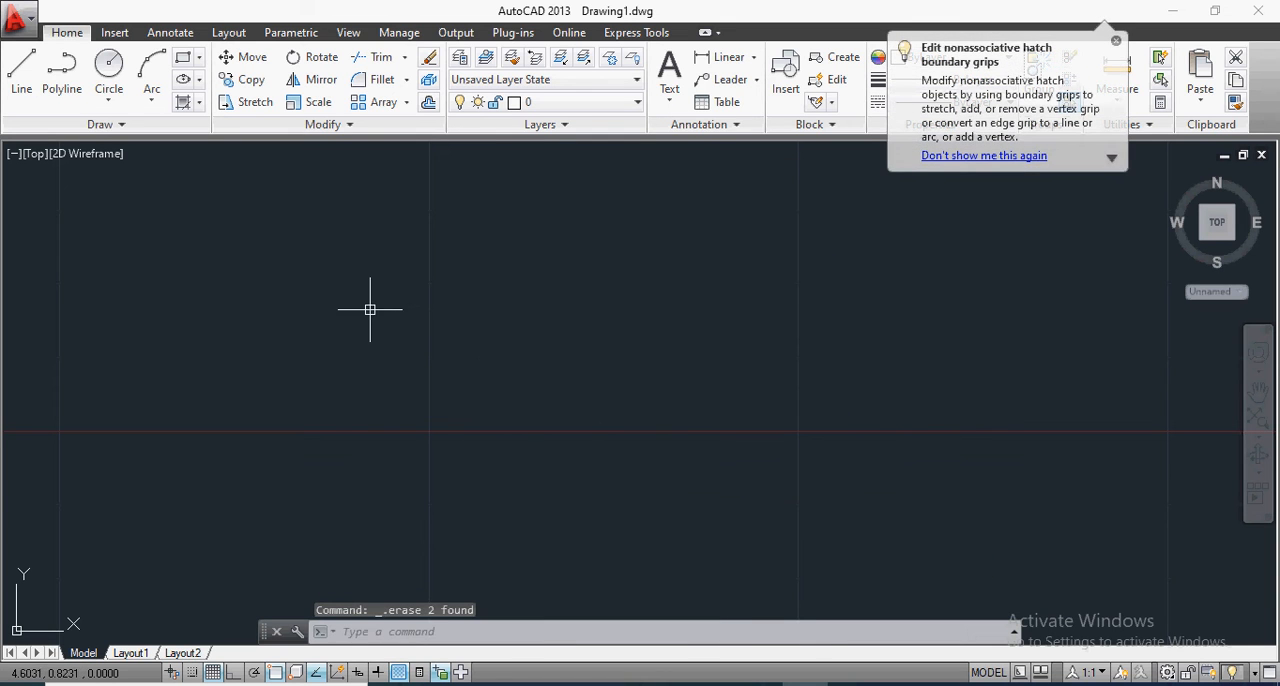
Step: Draw a wide rectangle with a diagonal of about 3.79 units in the empty drawing area
click(190, 63)
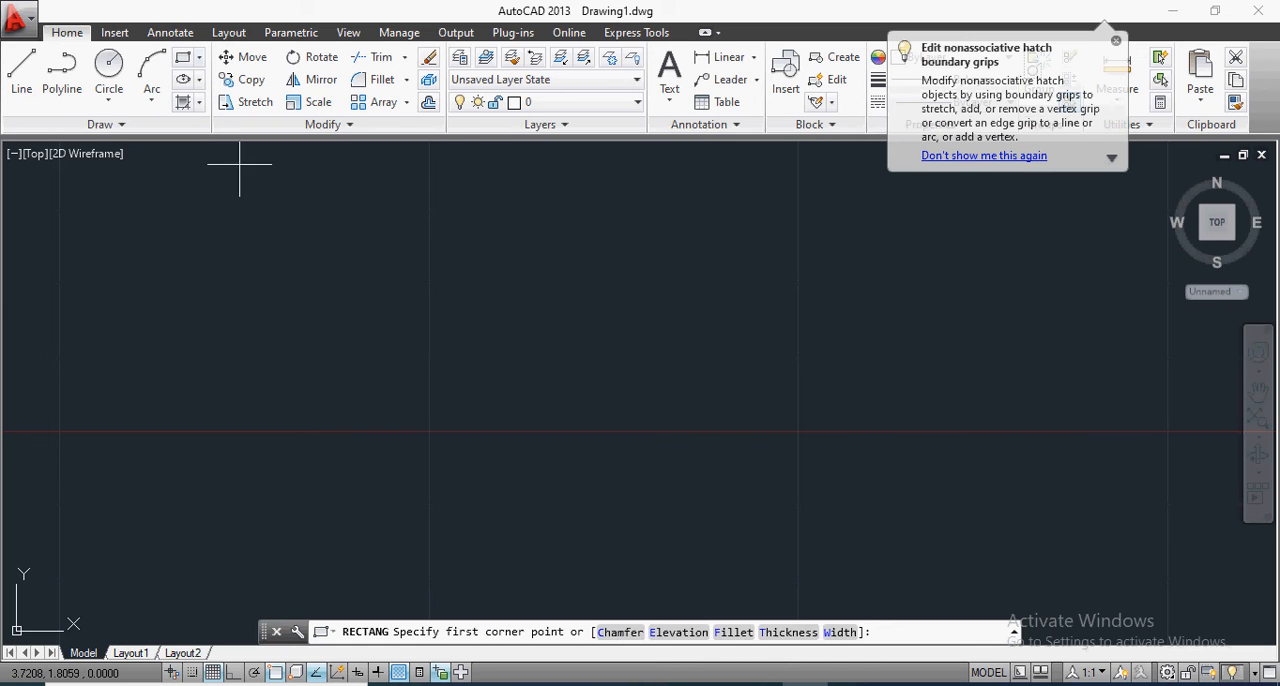
click(438, 274)
click(928, 541)
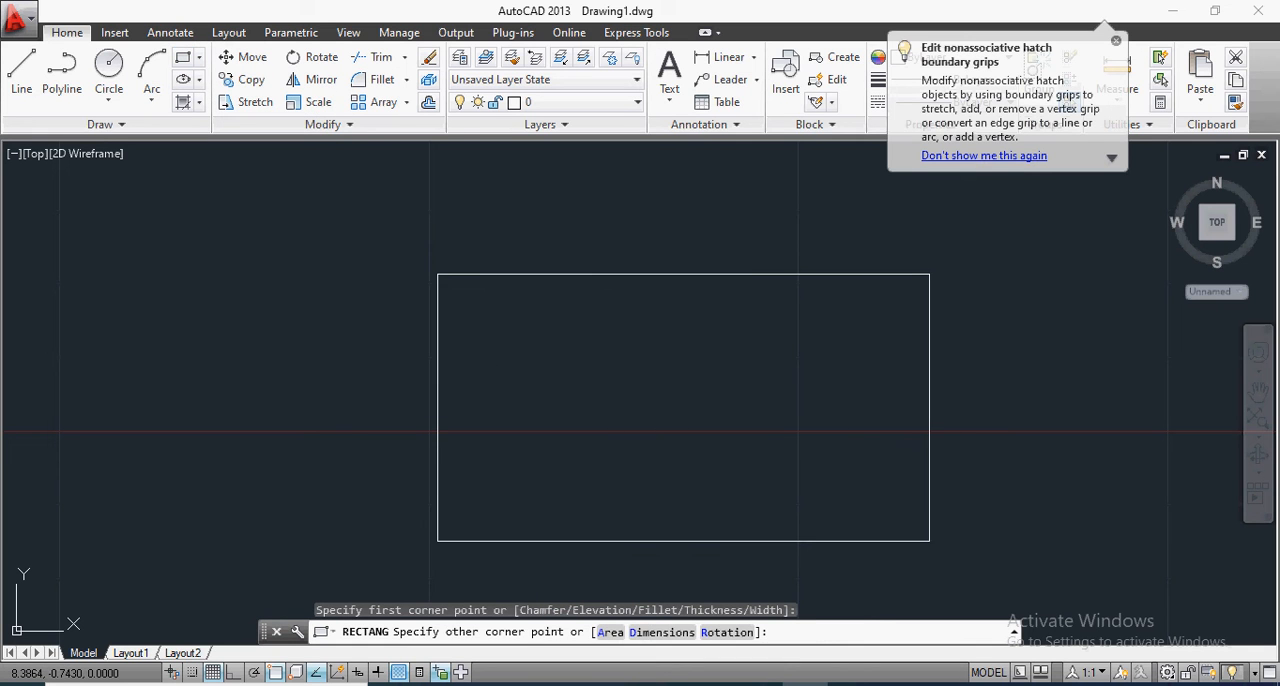
right_click(928, 541)
Step: Draw both diagonals of the rectangle as separate lines between its opposite corners
click(31, 73)
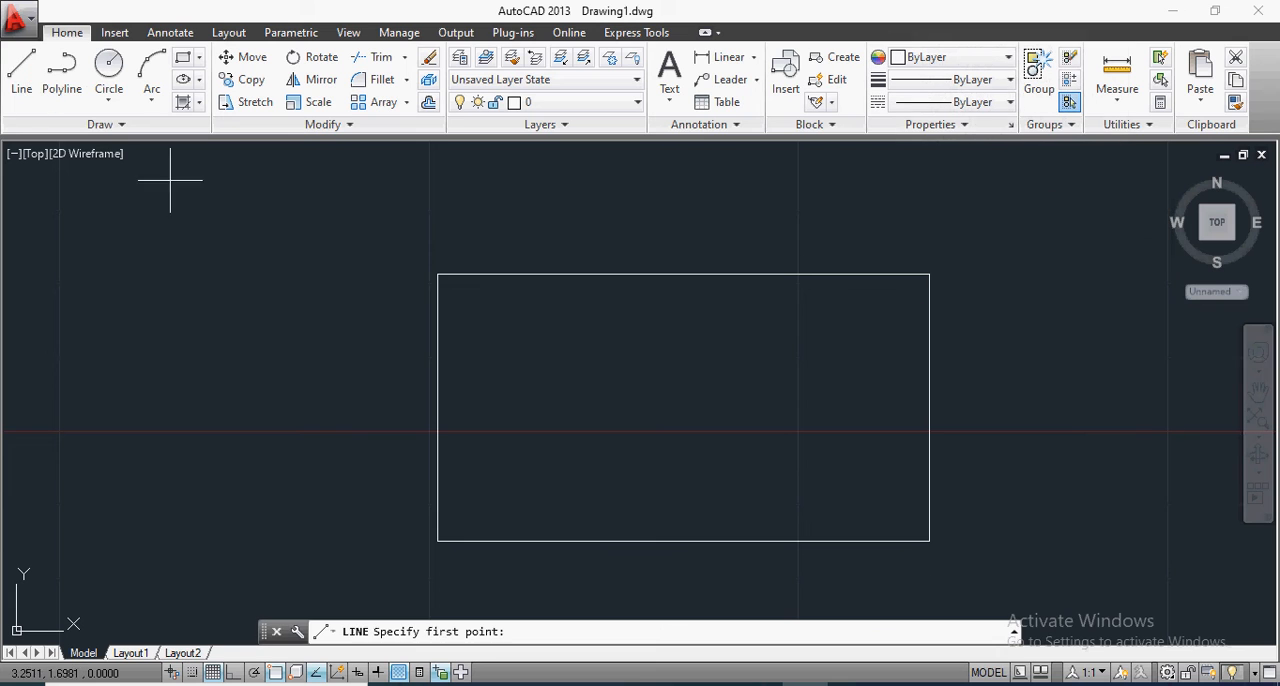
click(438, 274)
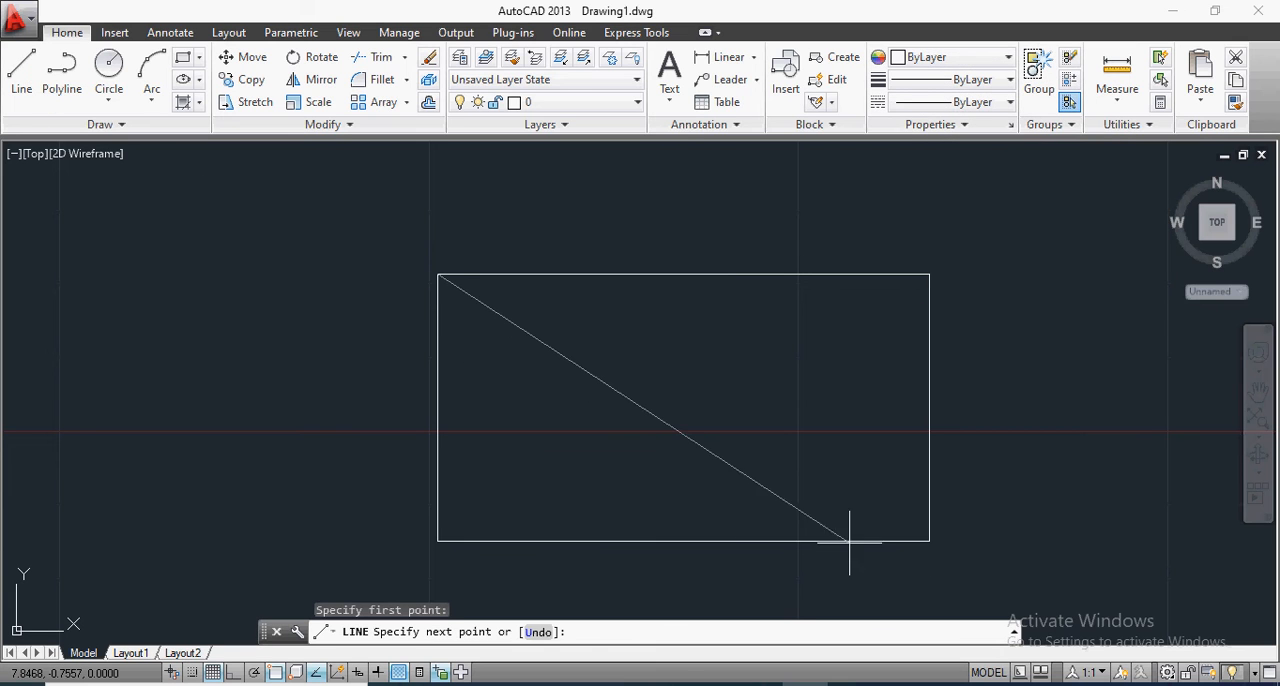
click(929, 541)
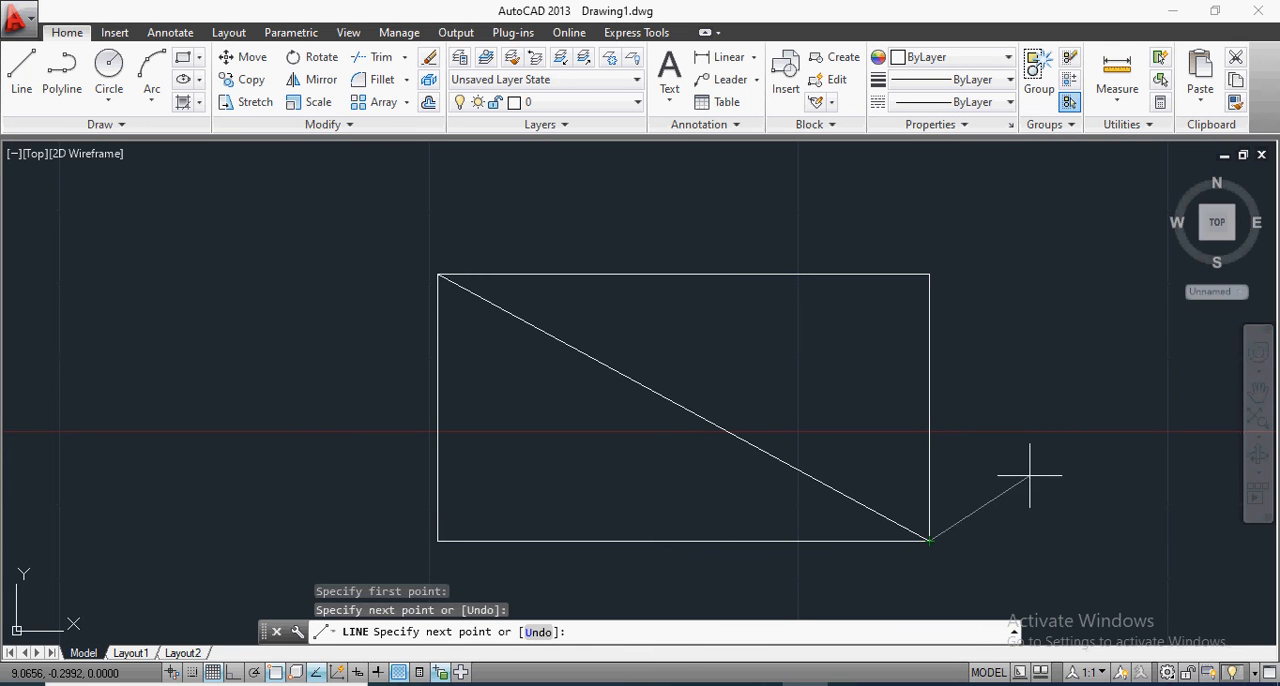
key(Return)
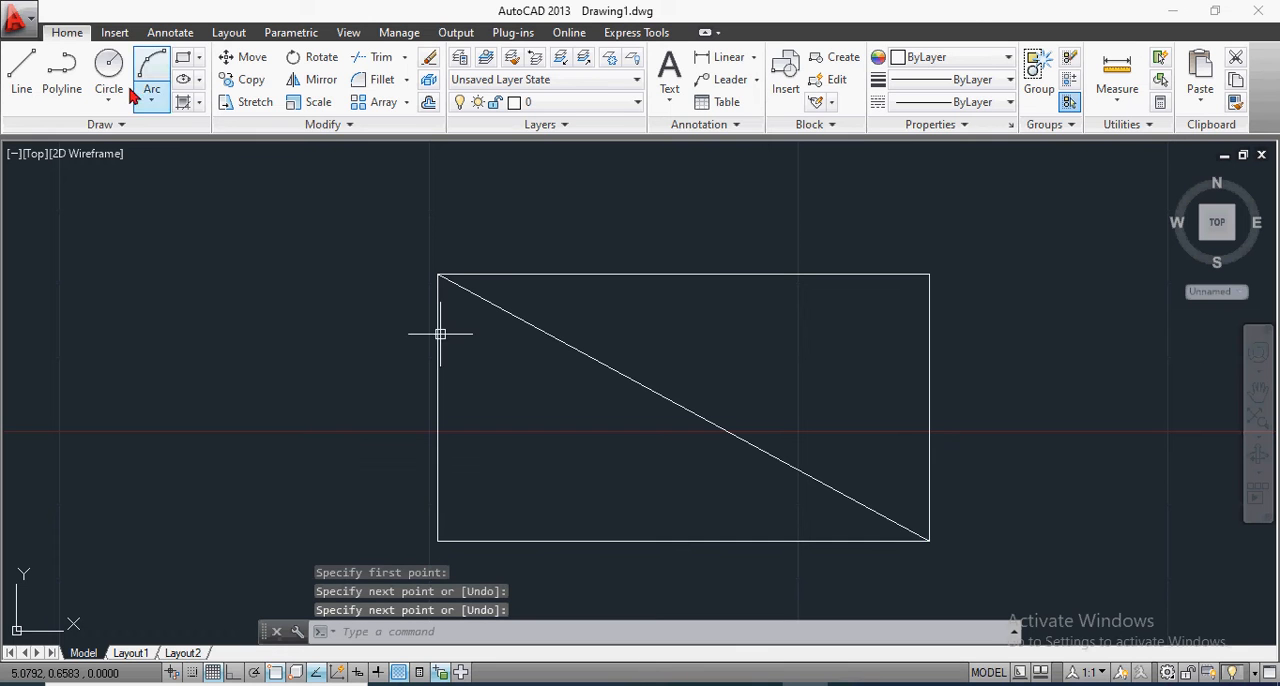
click(26, 72)
click(438, 541)
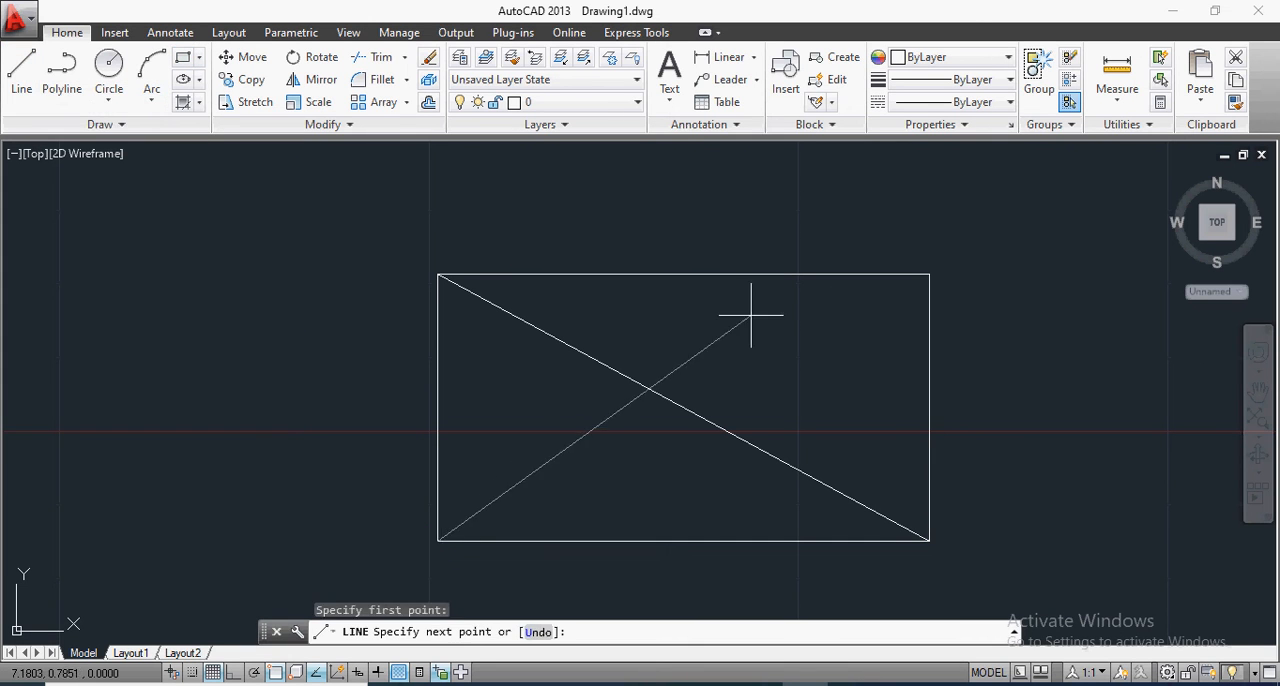
click(929, 273)
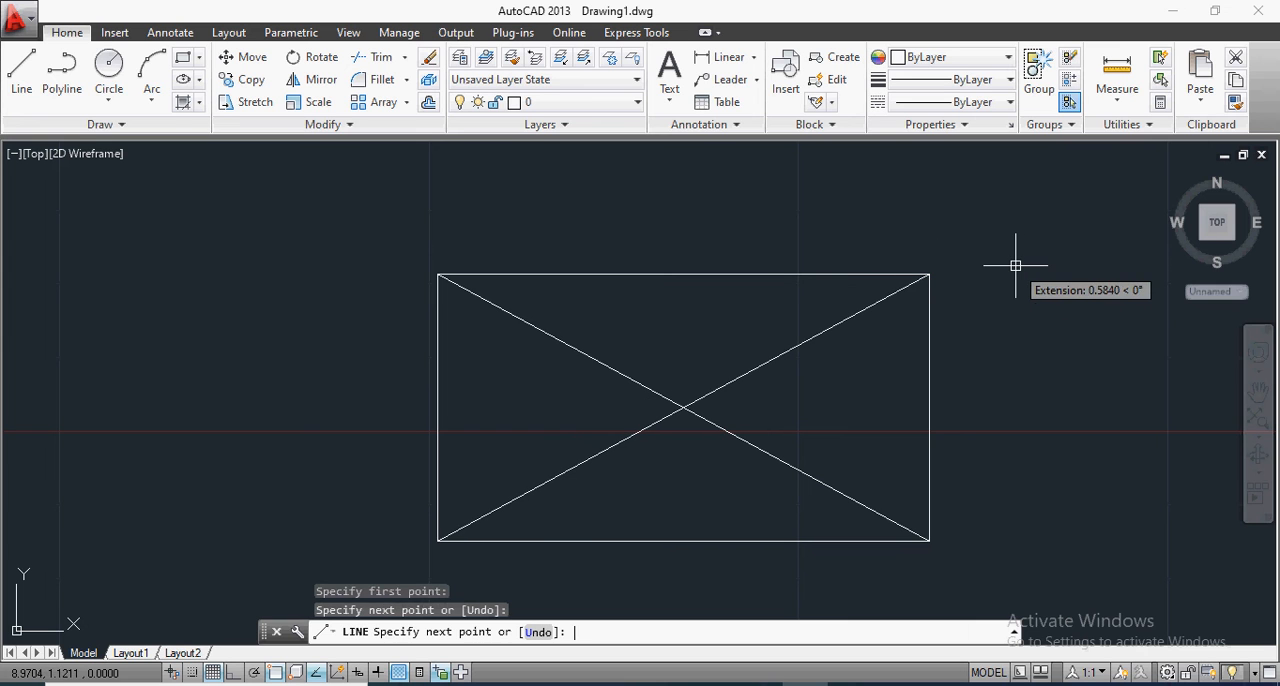
key(Return)
Step: Select the rectangle's diagonals, close the Quick Properties palette, and turn off Selection Cycling before clearing the selection
click(760, 366)
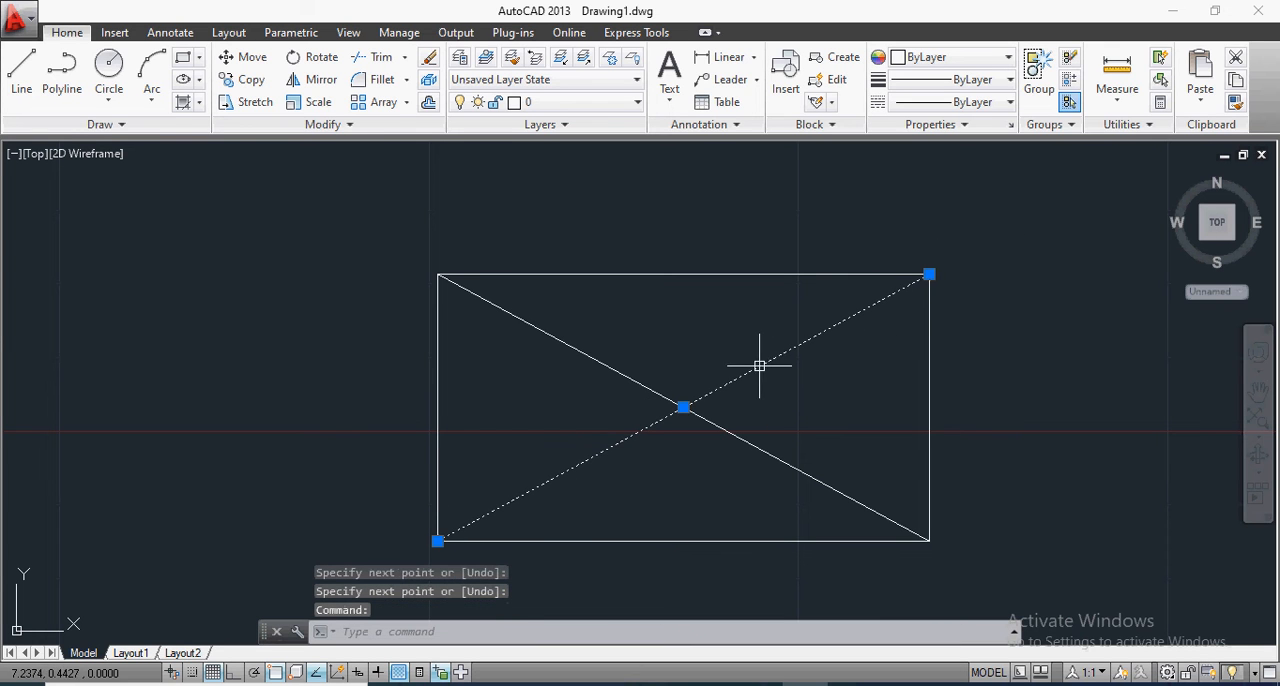
click(778, 456)
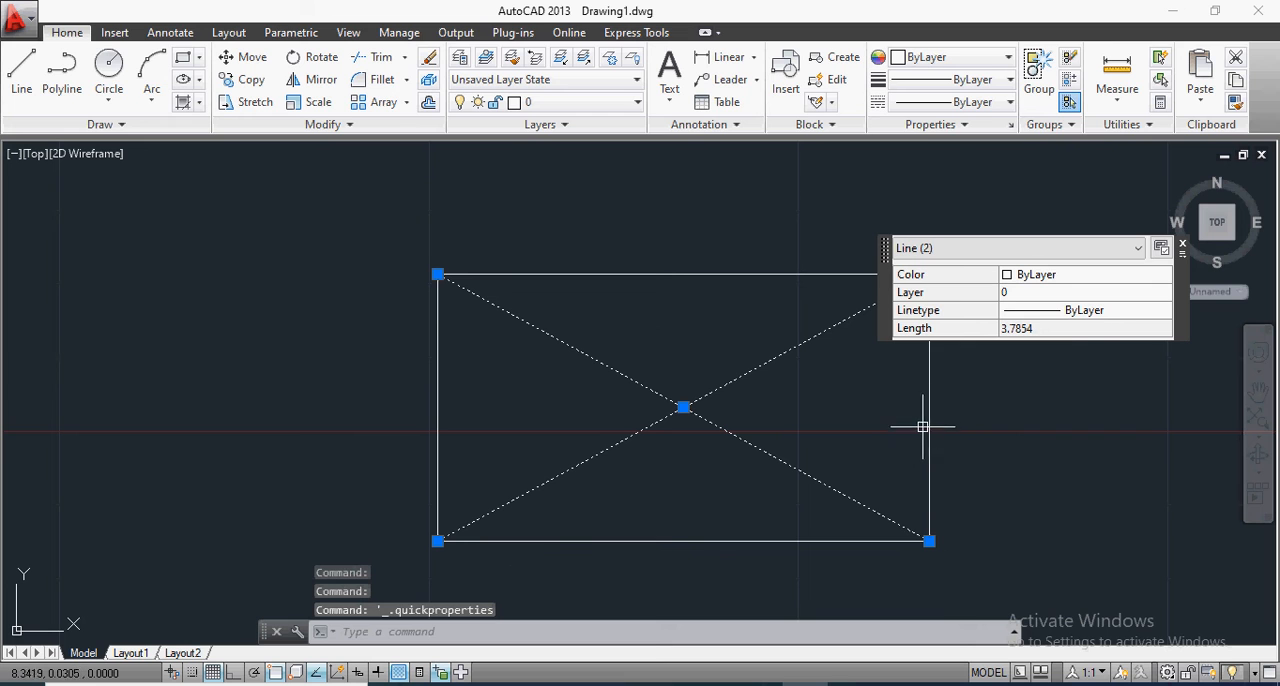
click(1182, 244)
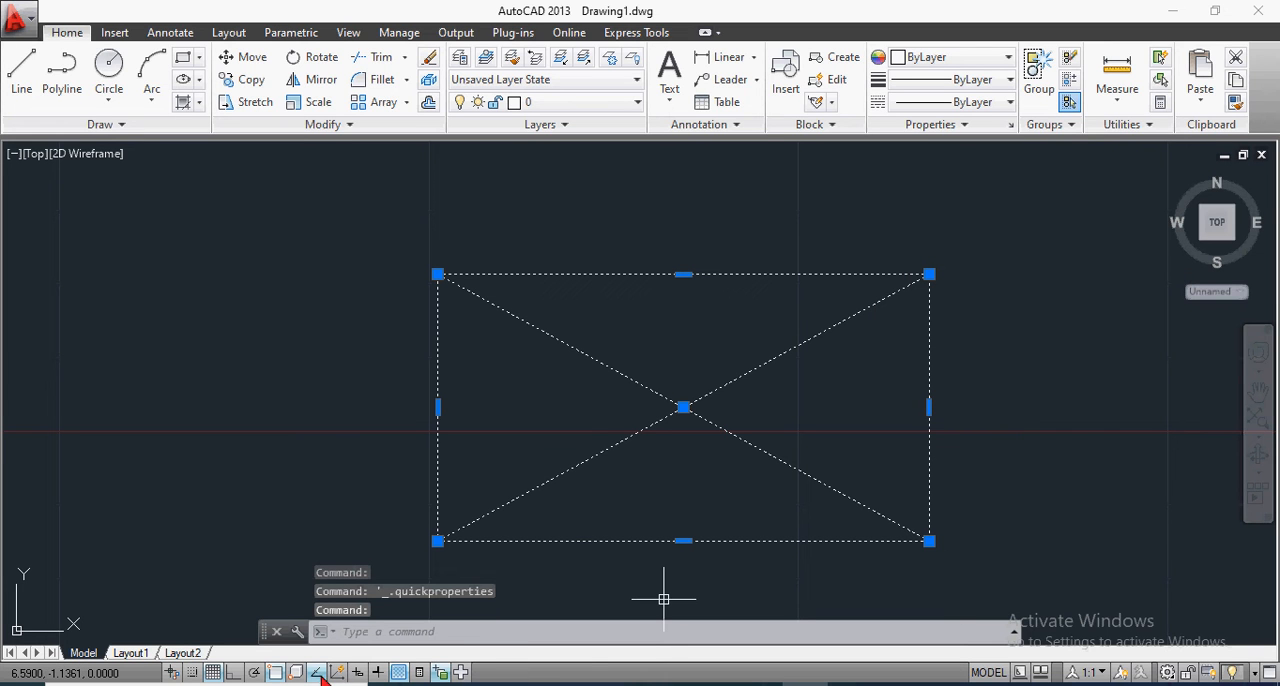
click(445, 676)
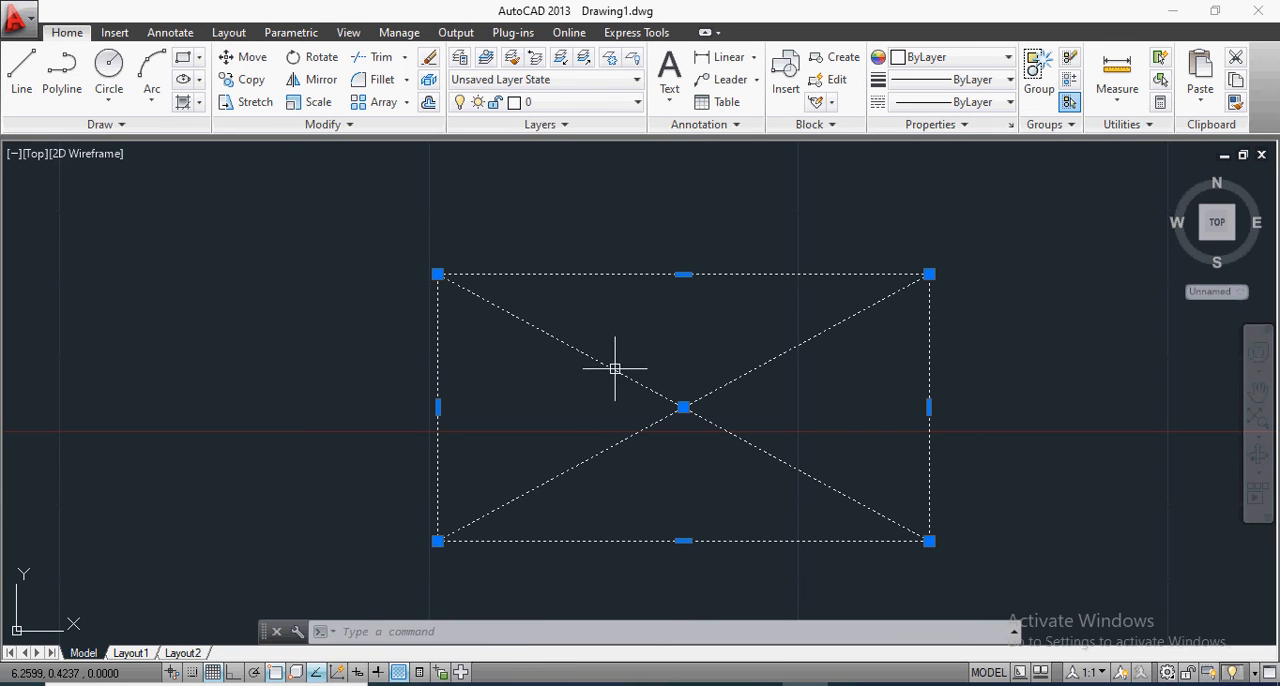
scroll(585, 372, down, 2)
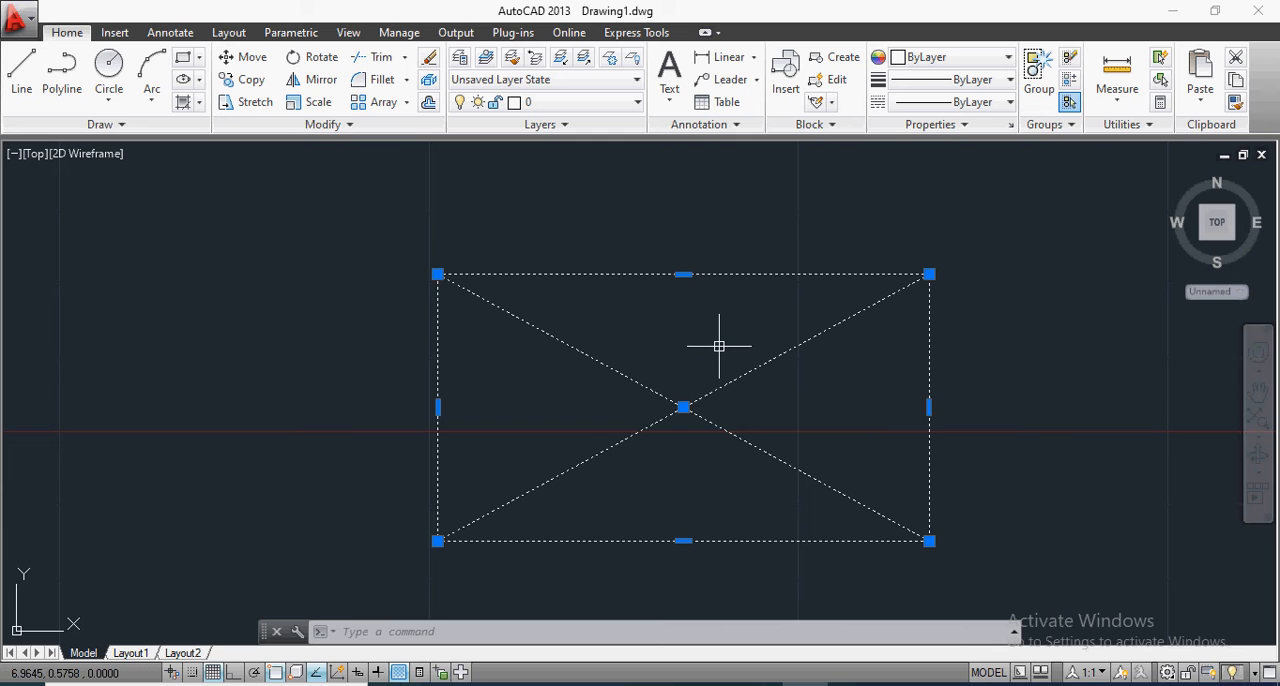
key(Escape)
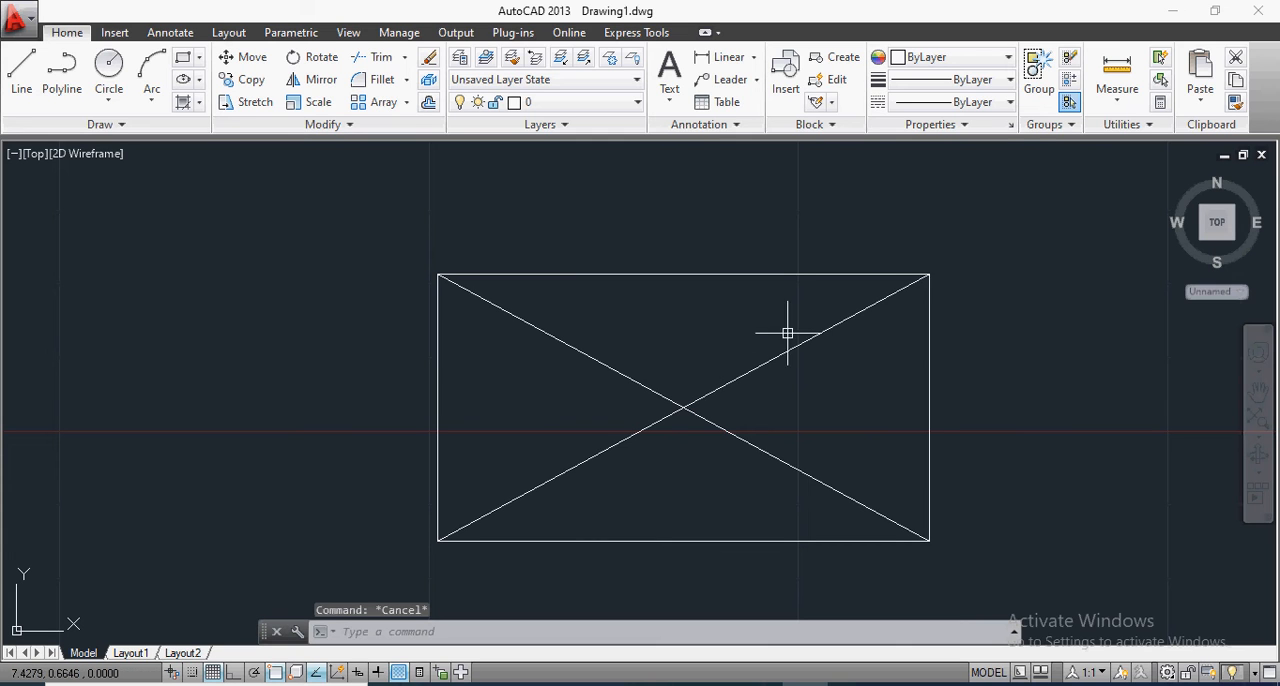
Step: Select both diagonals and the rectangle together
click(851, 317)
click(772, 456)
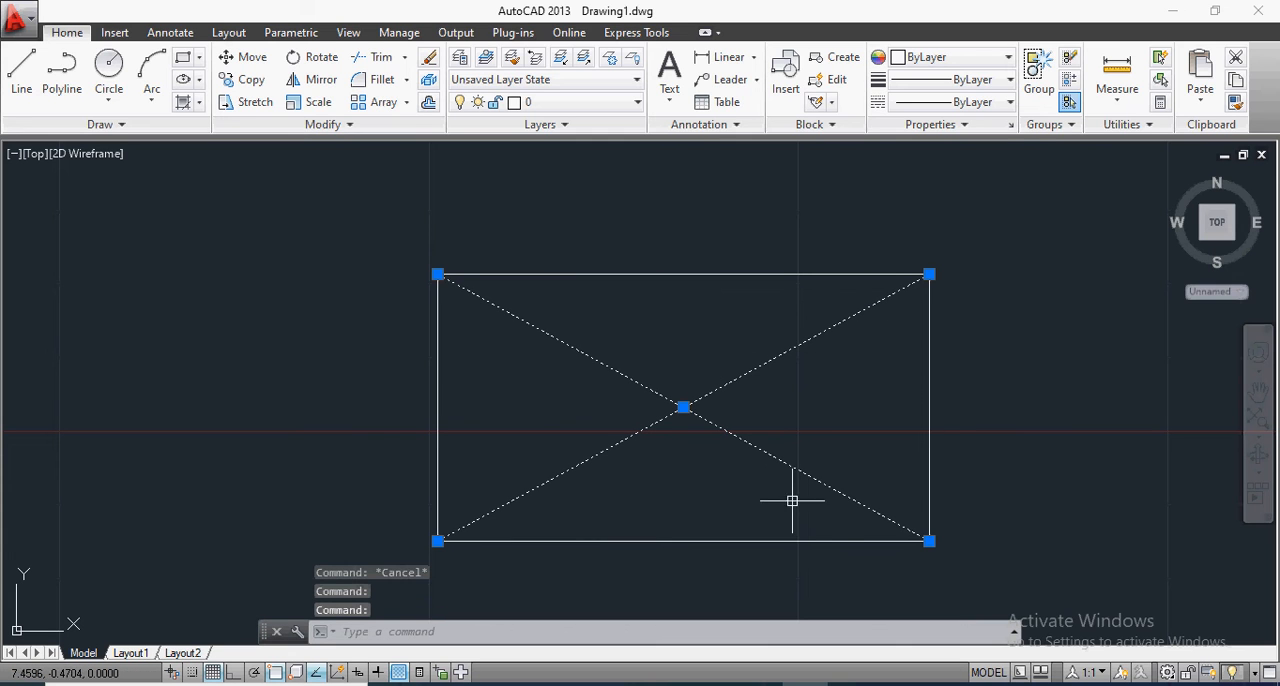
click(815, 535)
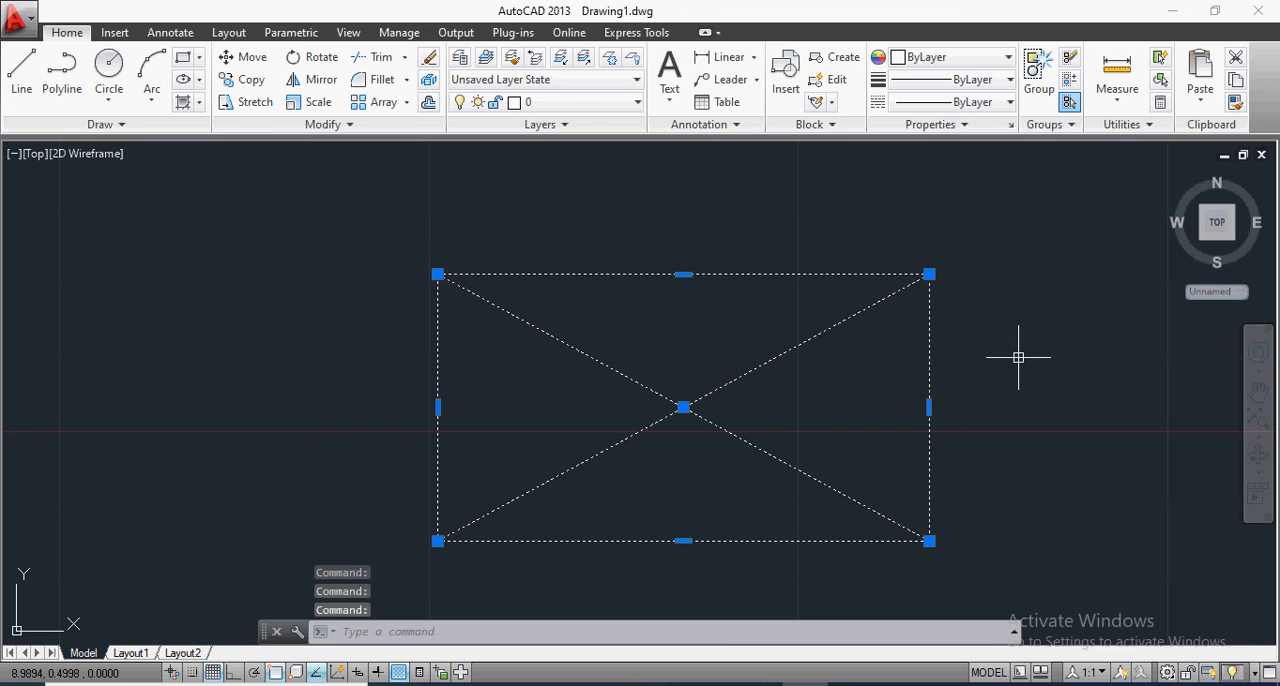
Step: Use Boundary with object type Region to create a region from the triangle between the diagonals and the rectangle's right side
key(Escape)
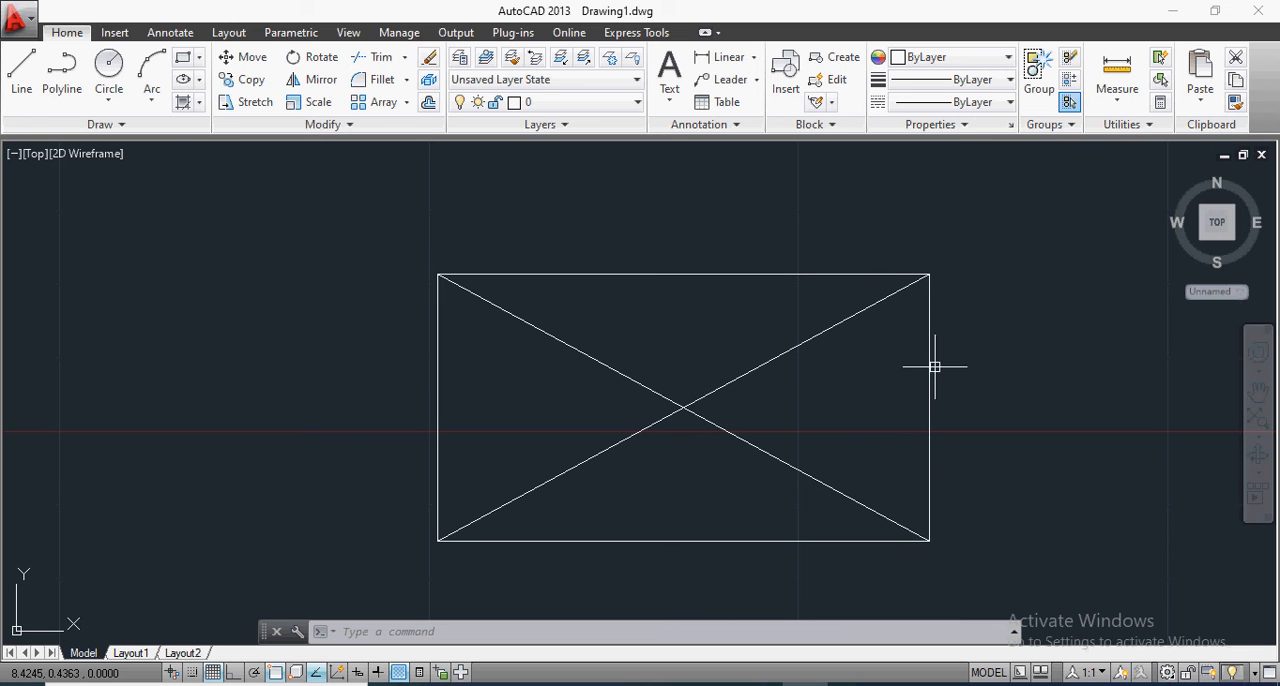
click(200, 104)
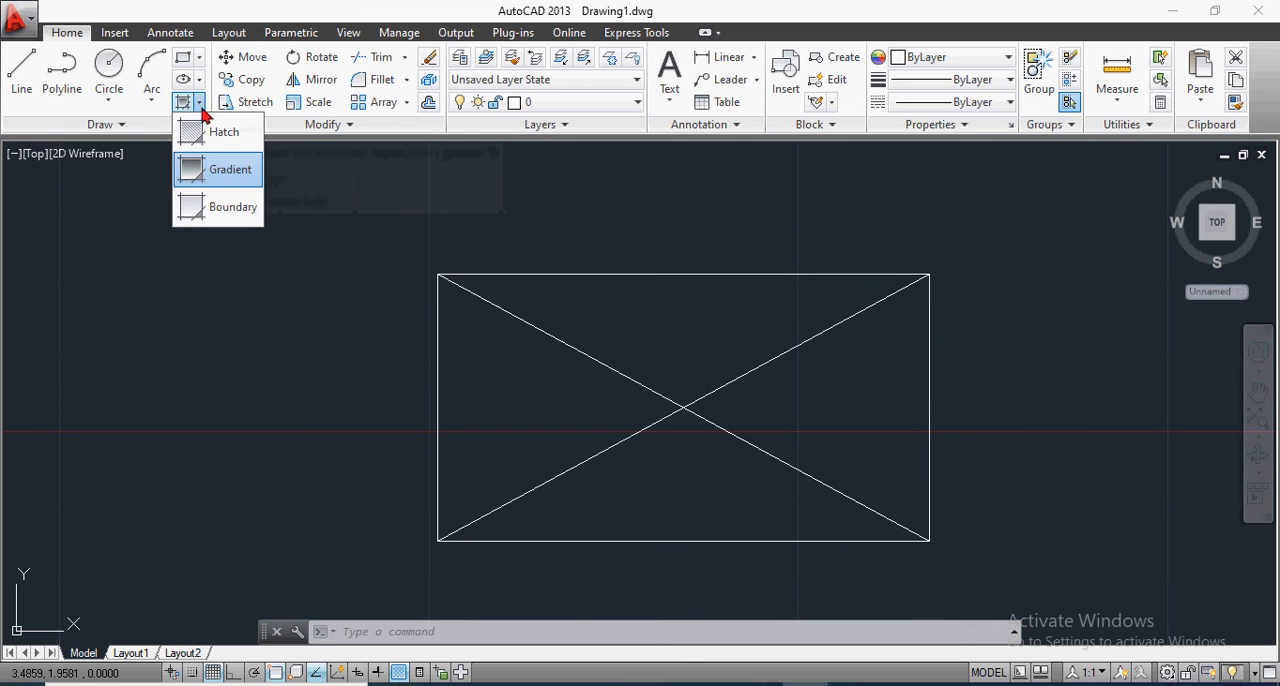
click(214, 212)
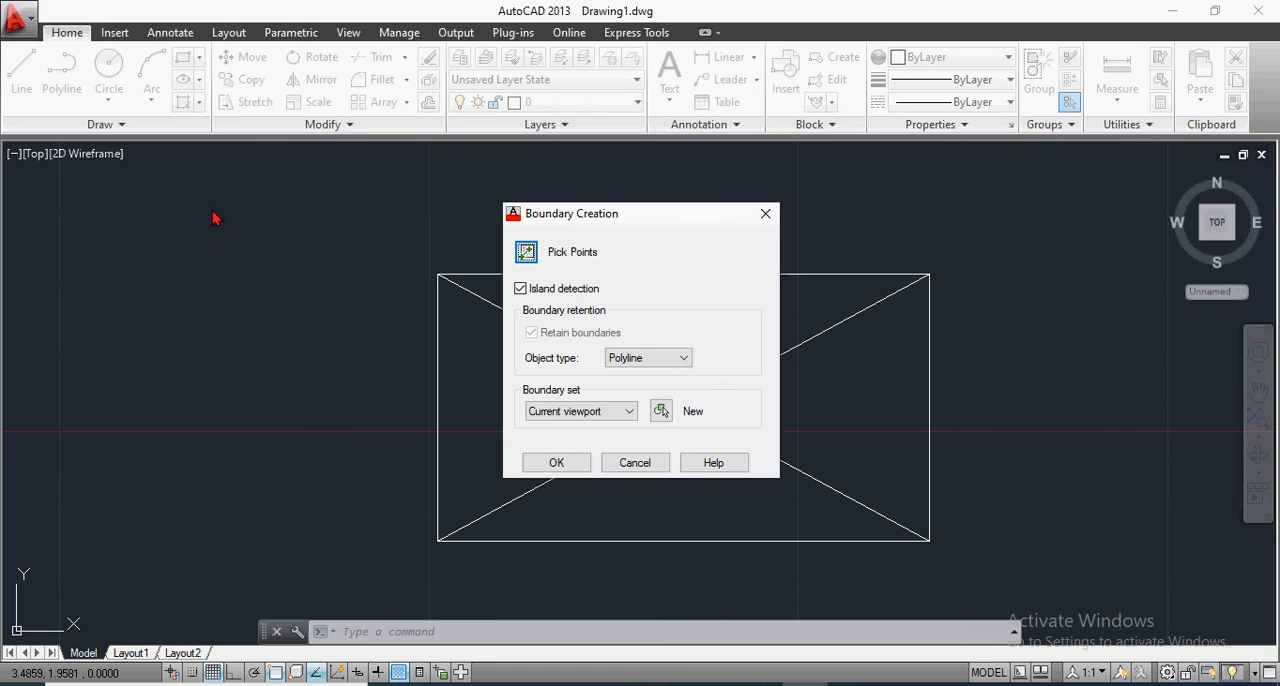
drag(660, 220, 257, 219)
click(248, 362)
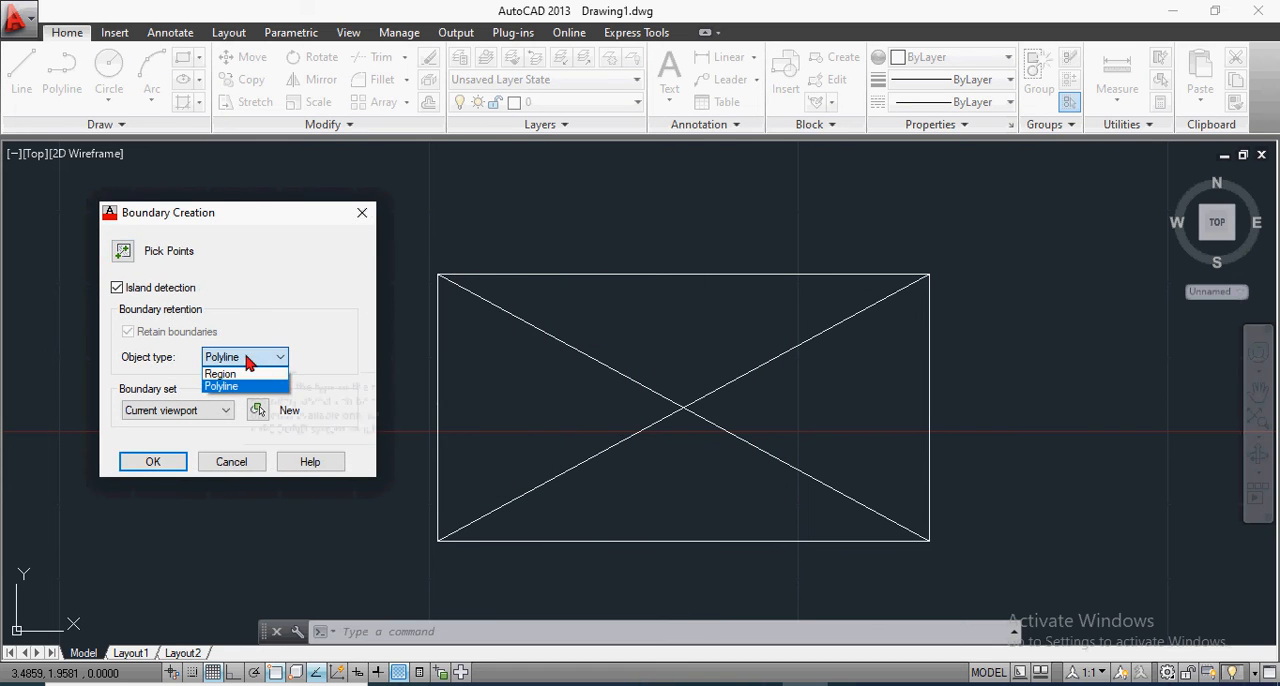
click(250, 358)
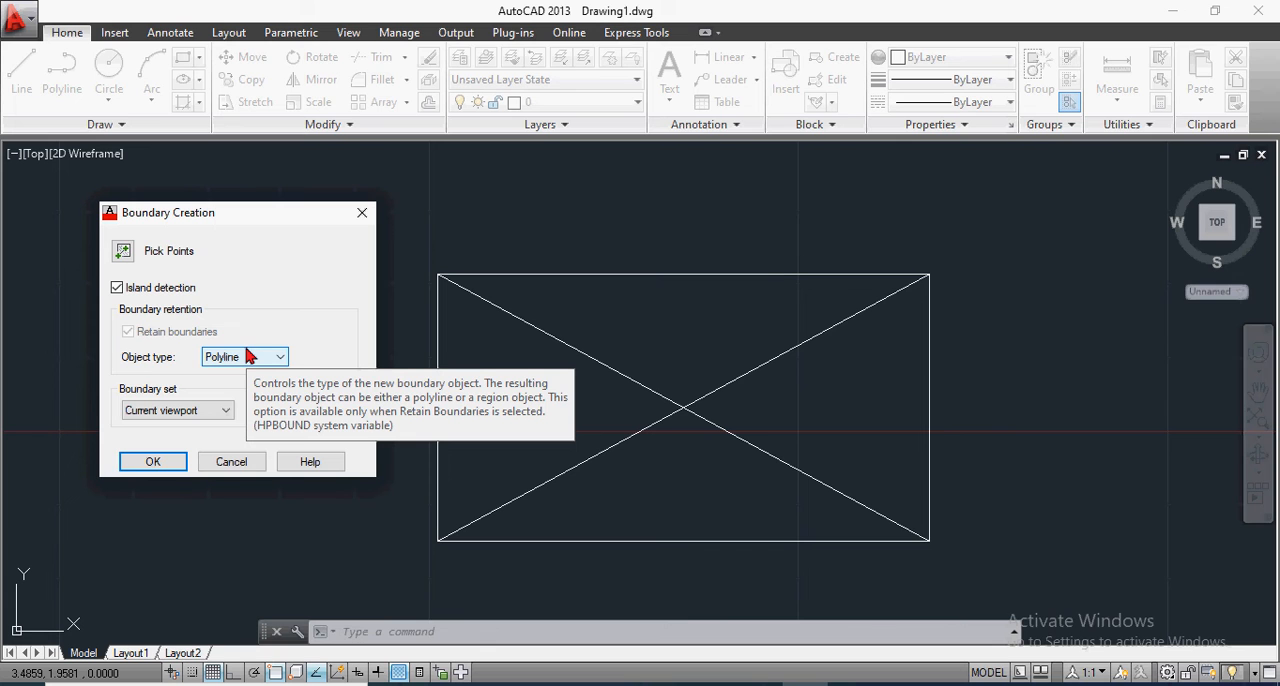
click(278, 360)
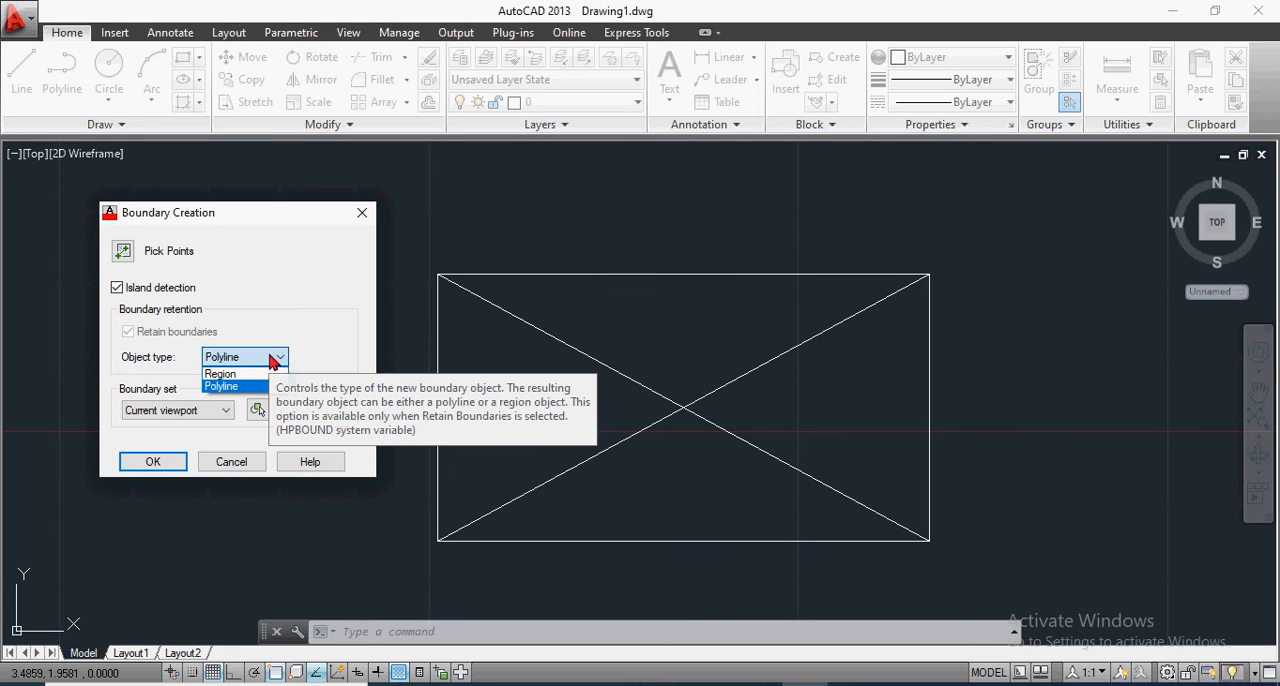
click(219, 374)
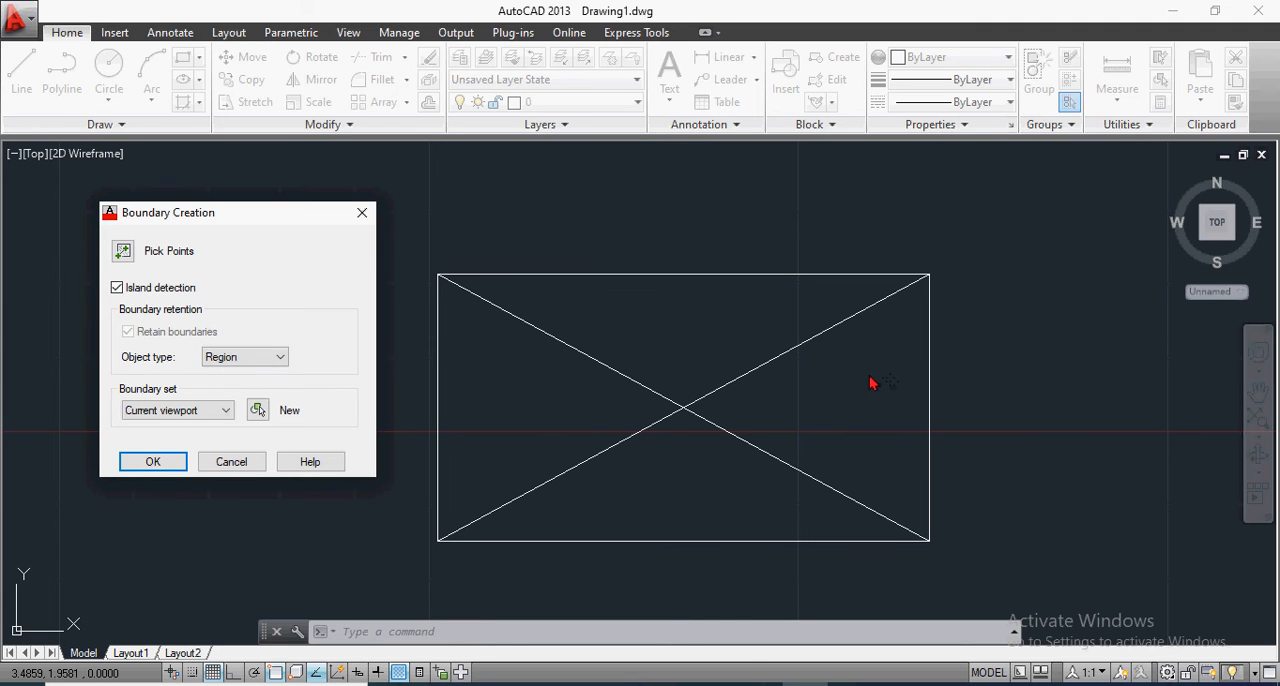
click(165, 462)
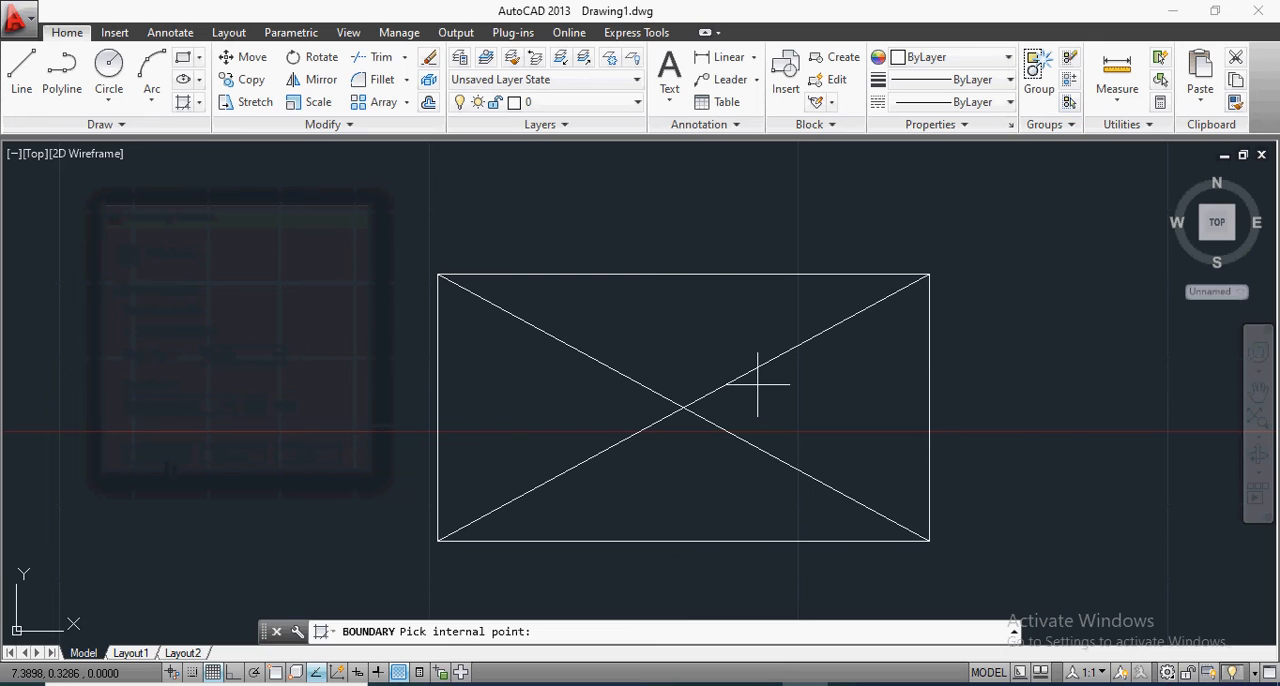
click(858, 379)
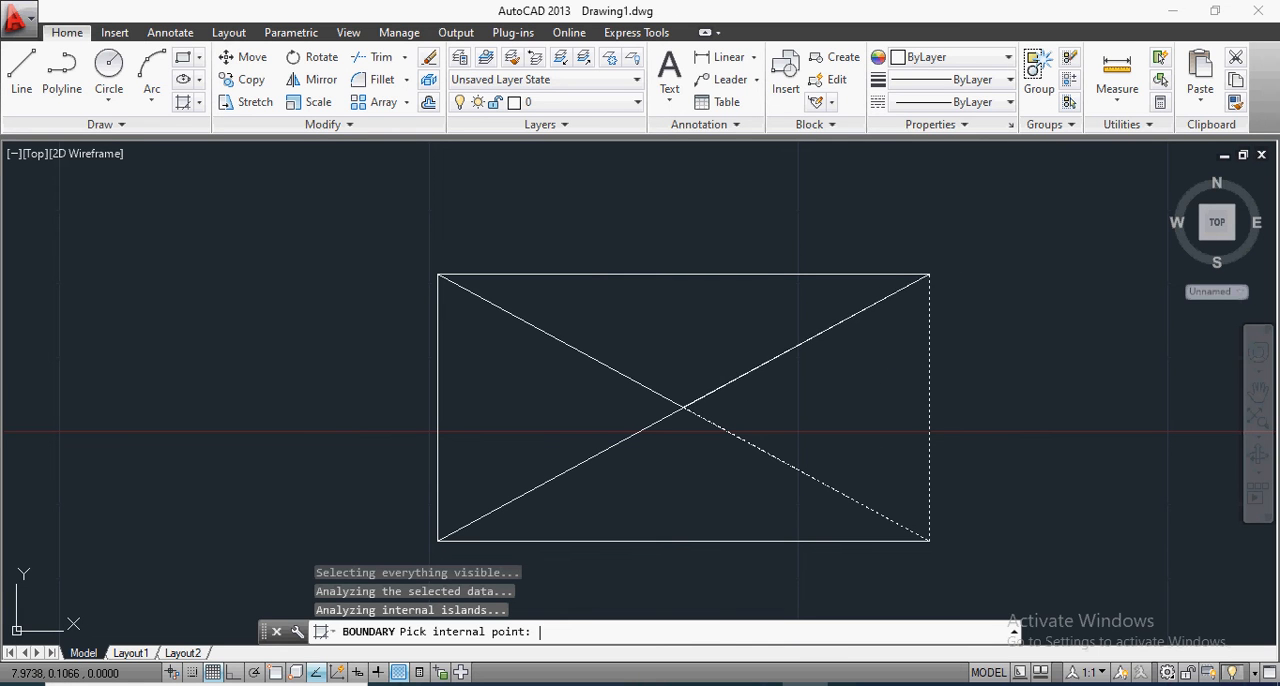
key(Return)
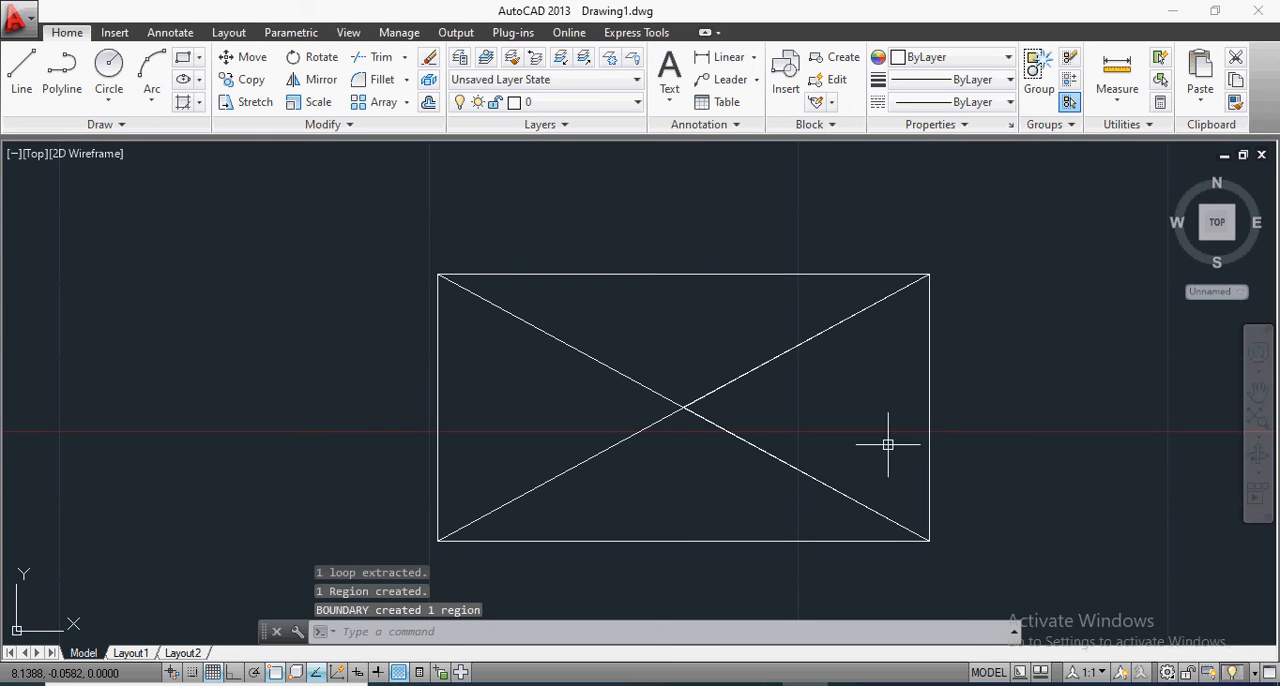
Step: Copy the triangular region to the empty space right of the rectangle
click(930, 385)
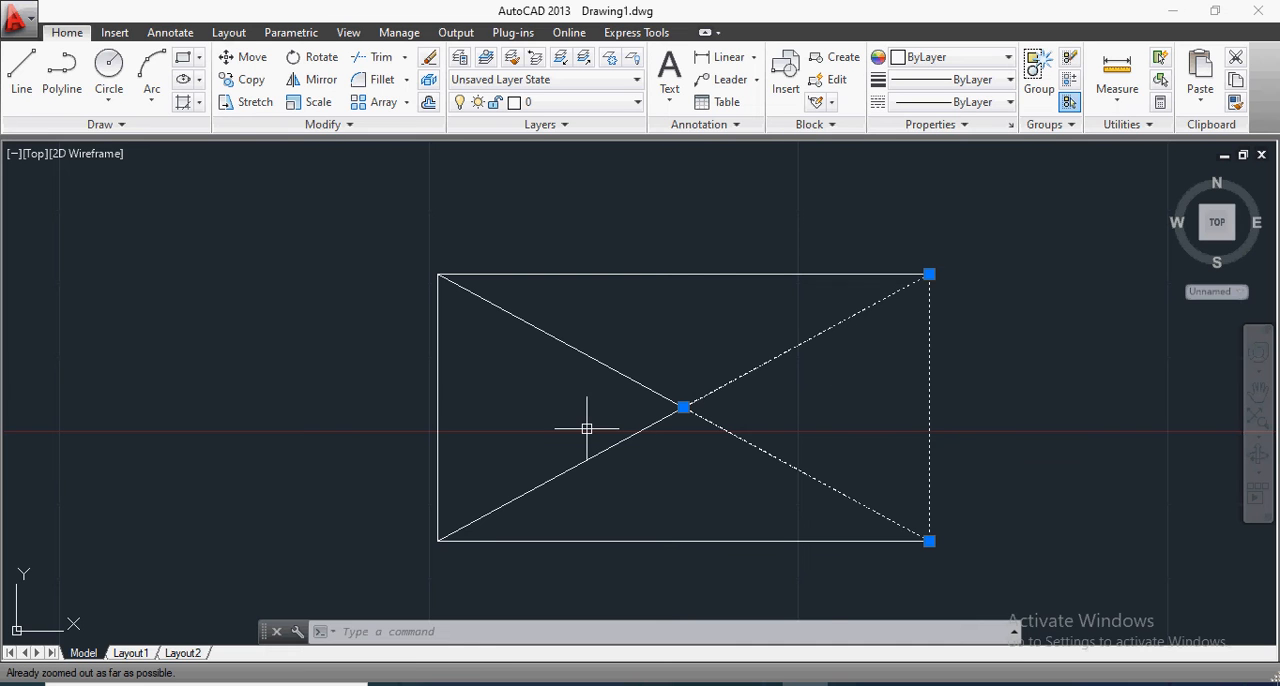
scroll(1049, 399, up, 2)
scroll(650, 377, down, 2)
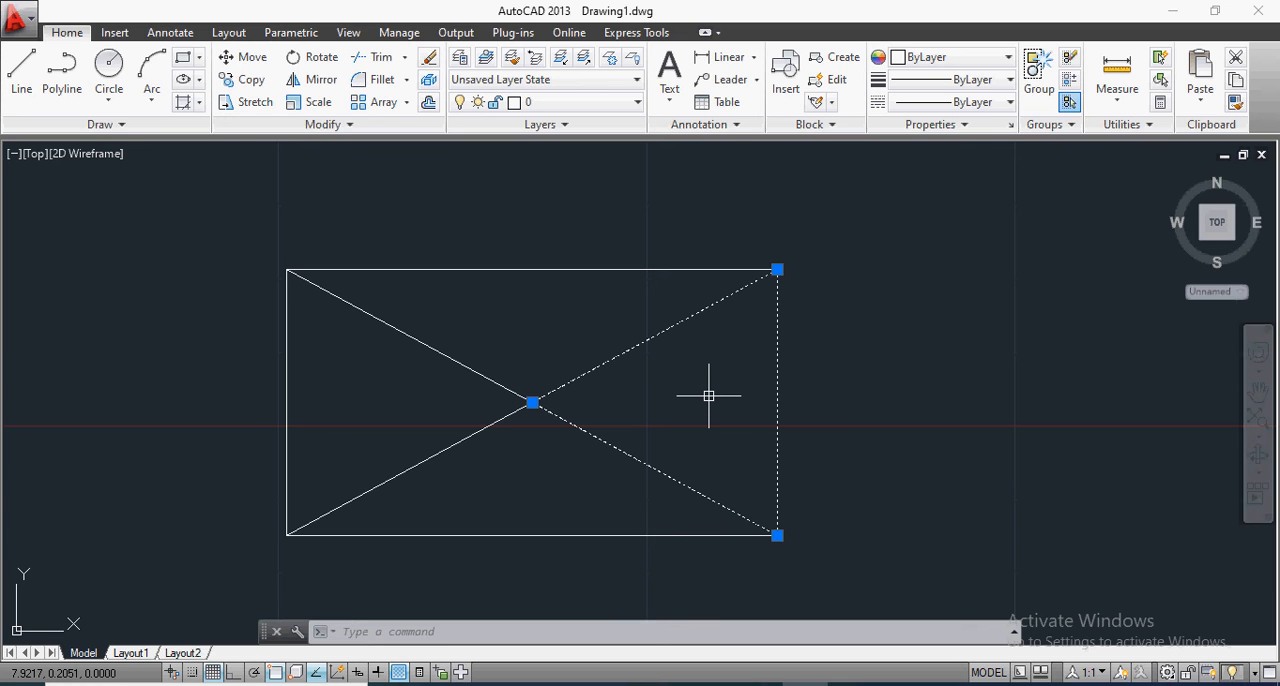
text(co)
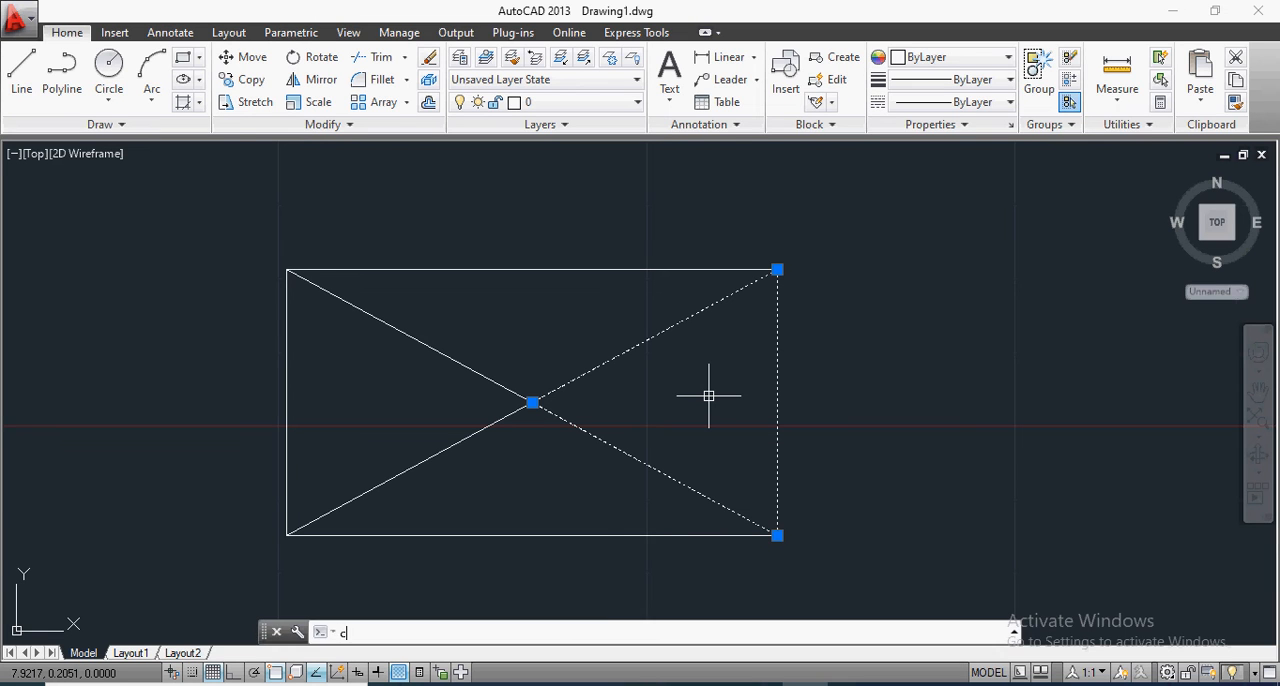
key(Return)
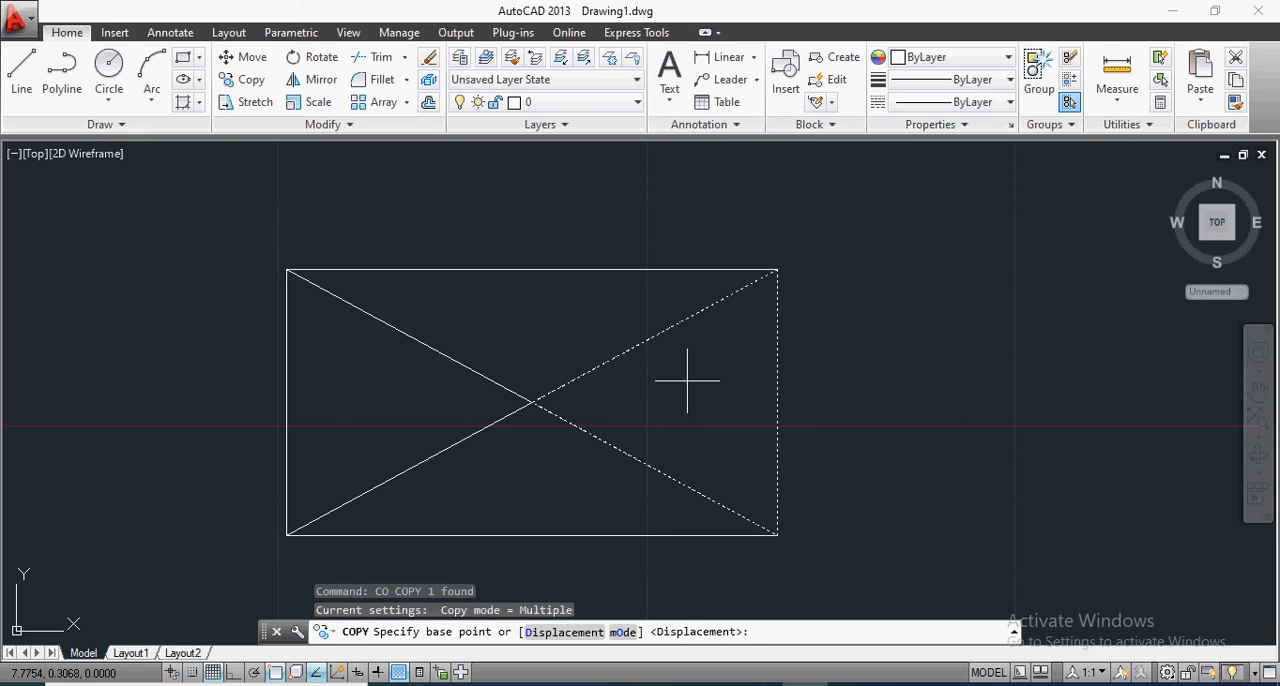
click(686, 380)
click(1001, 366)
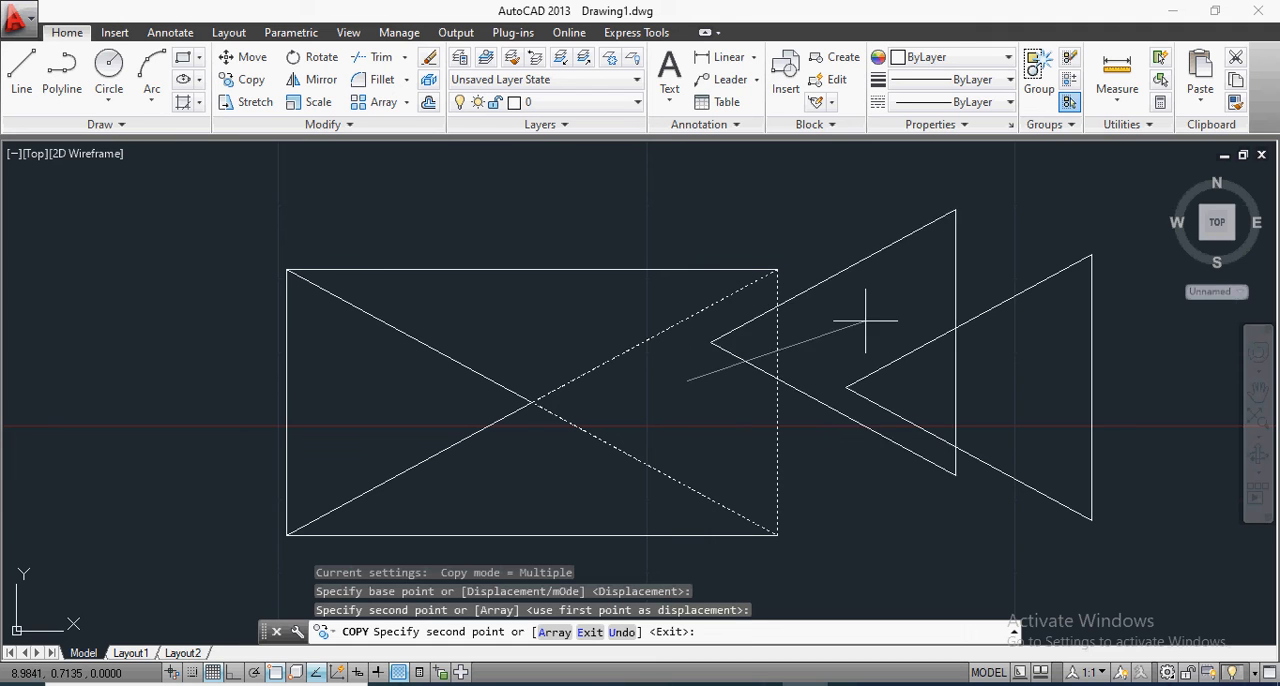
key(Escape)
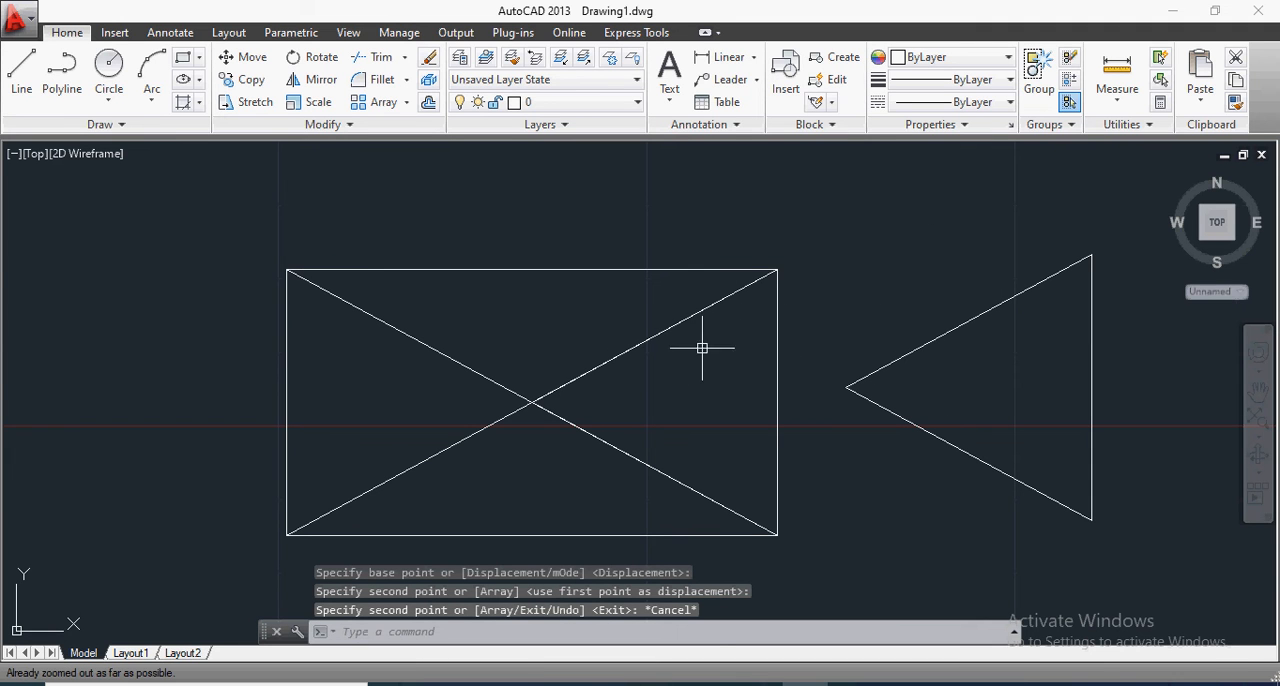
Step: Erase the rectangle, its diagonals, the triangular region and its copy
click(605, 367)
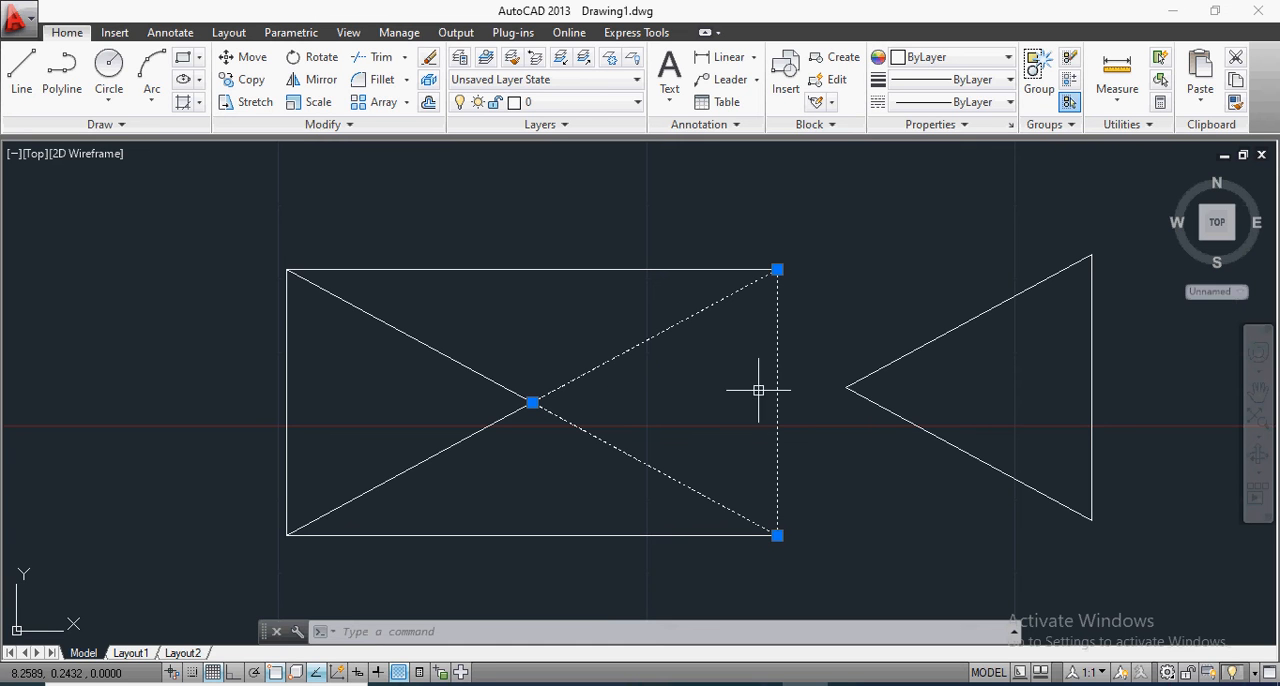
click(1221, 223)
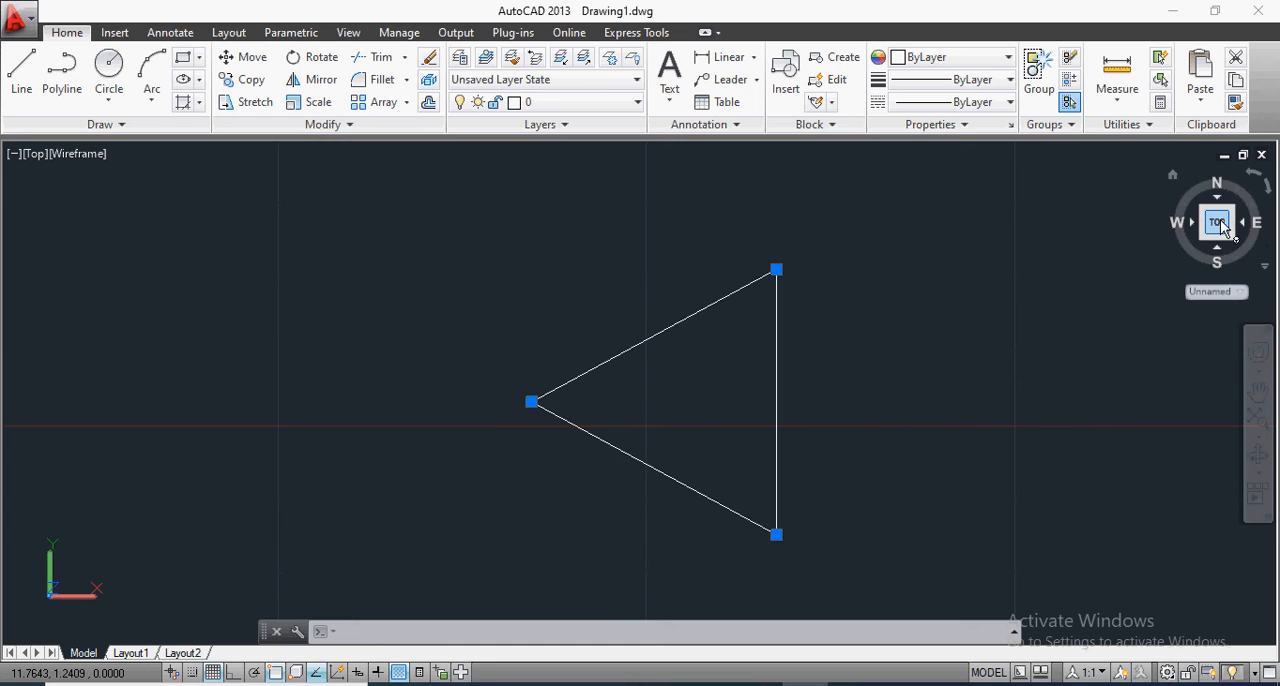
scroll(794, 349, down, 5)
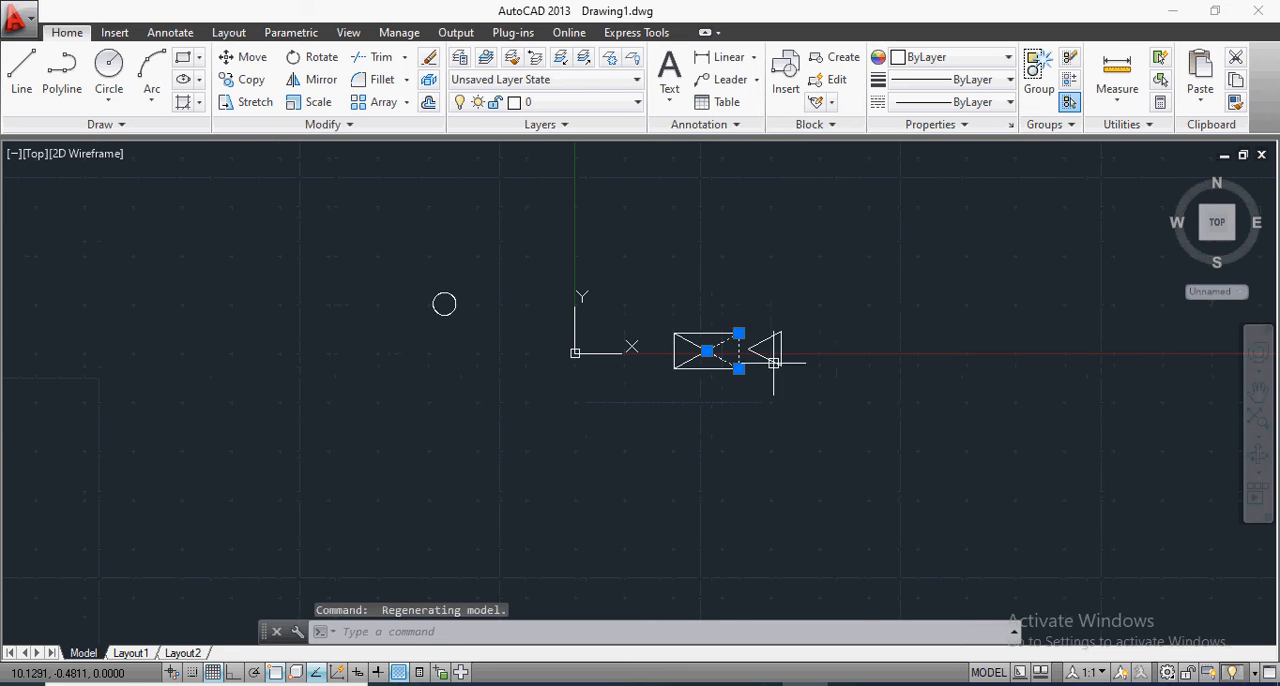
scroll(790, 420, up, 2)
click(440, 170)
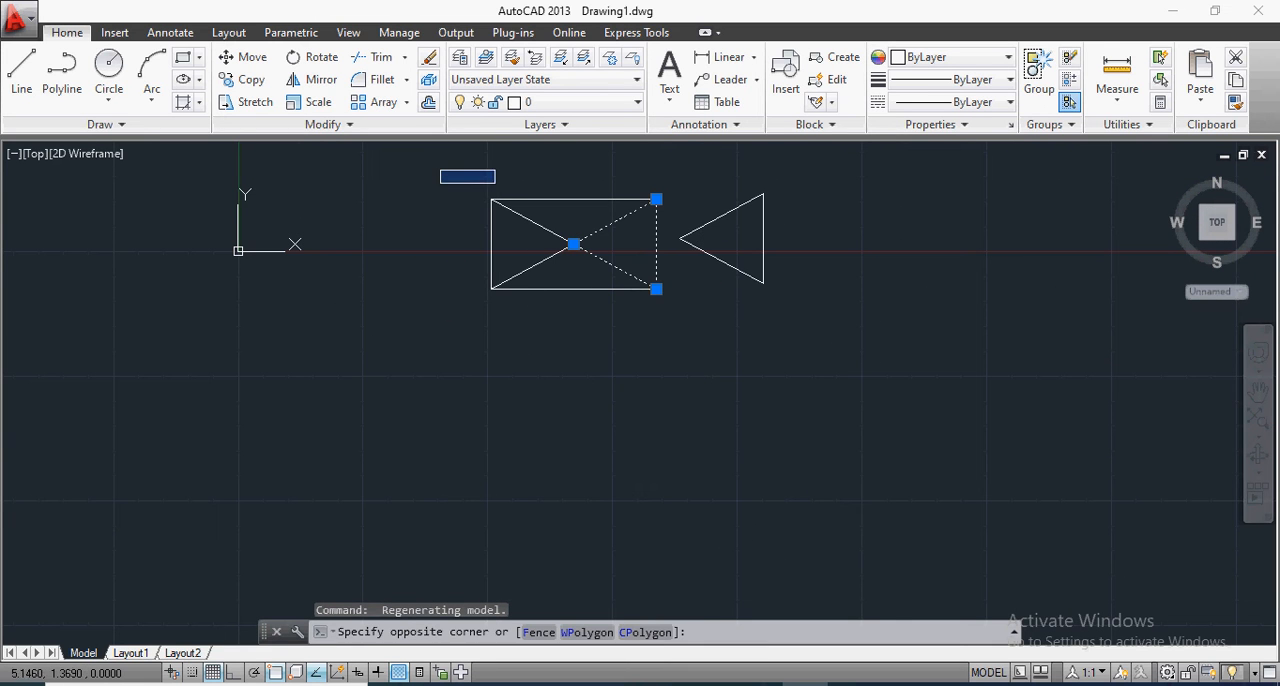
click(932, 361)
key(Delete)
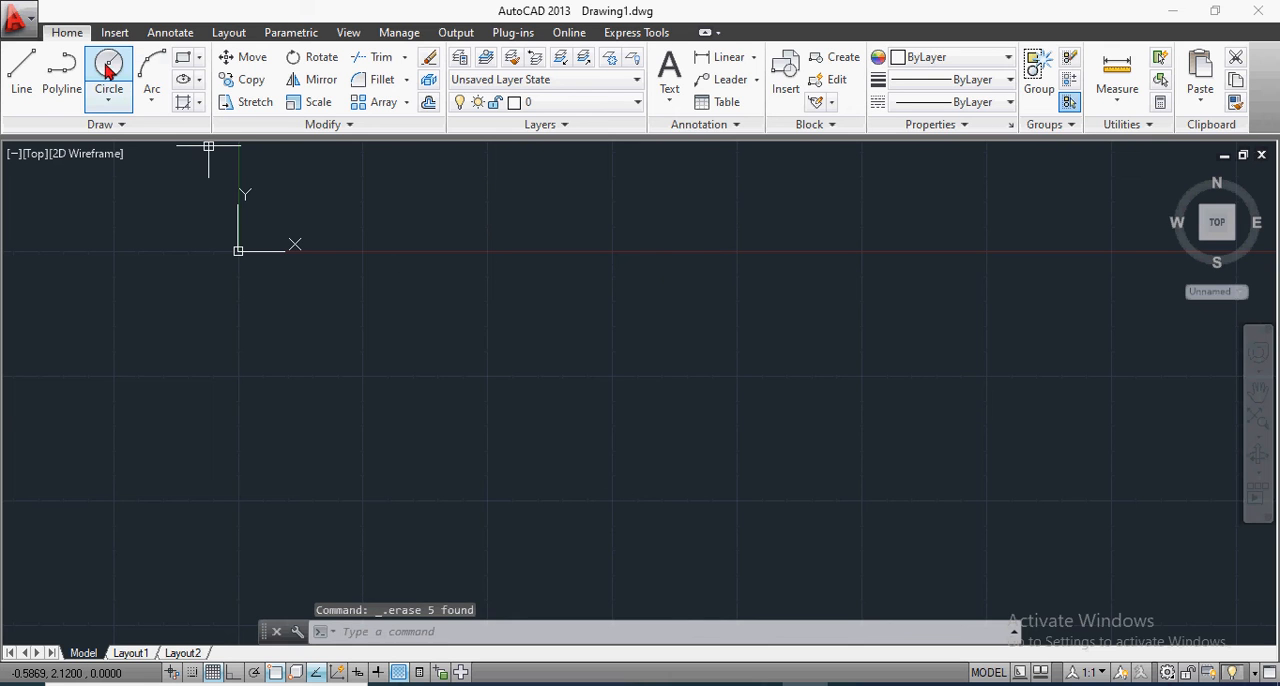
Step: Draw a circle of about 2.26 units radius and a slightly smaller overlapping circle centred on its right quadrant
text(c)
key(Return)
click(572, 307)
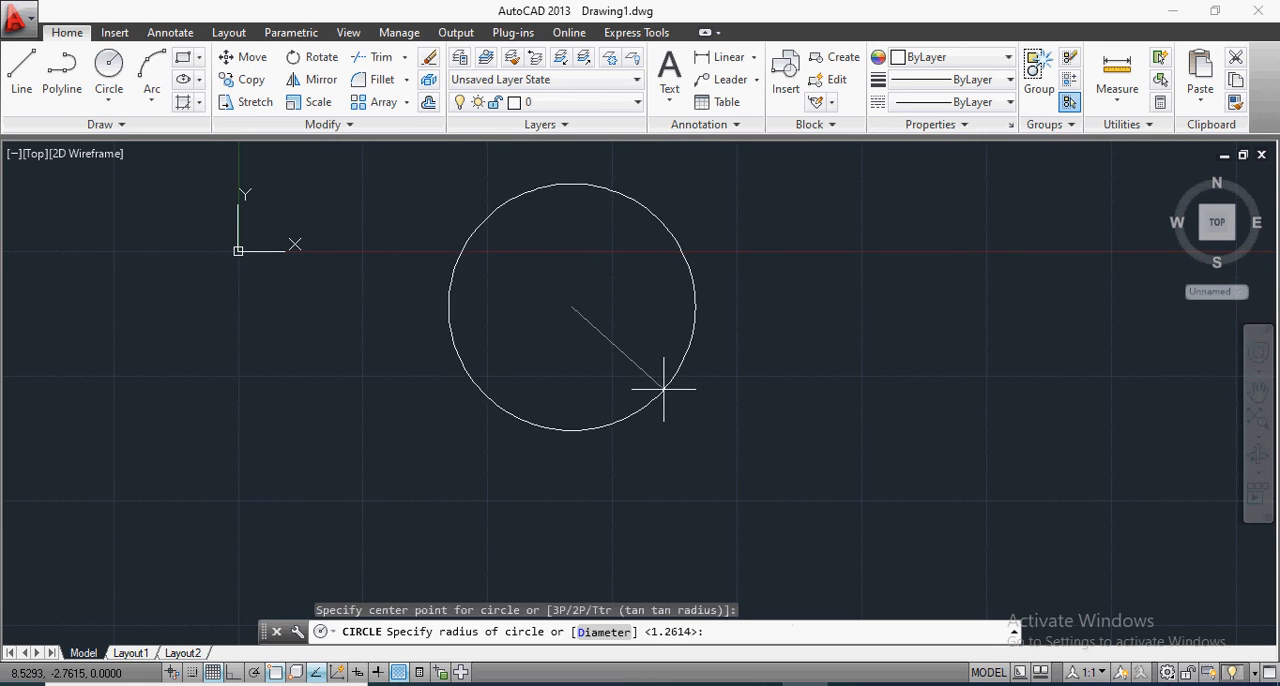
click(655, 372)
click(109, 69)
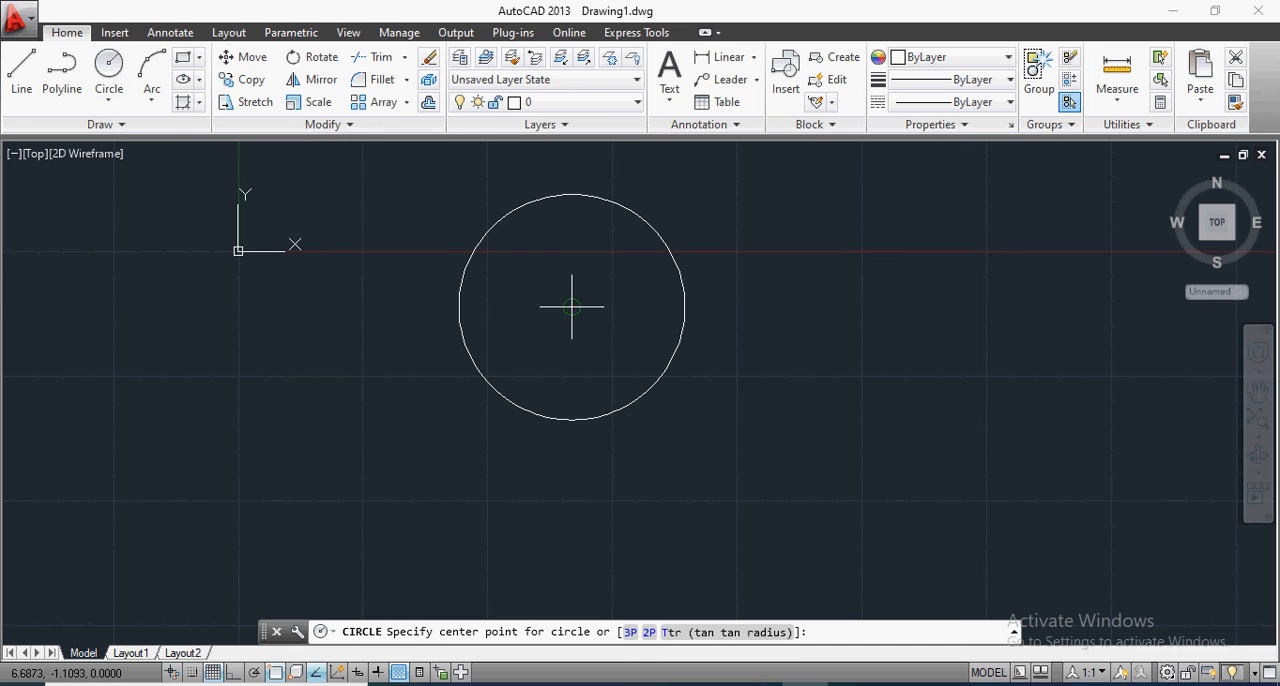
click(684, 307)
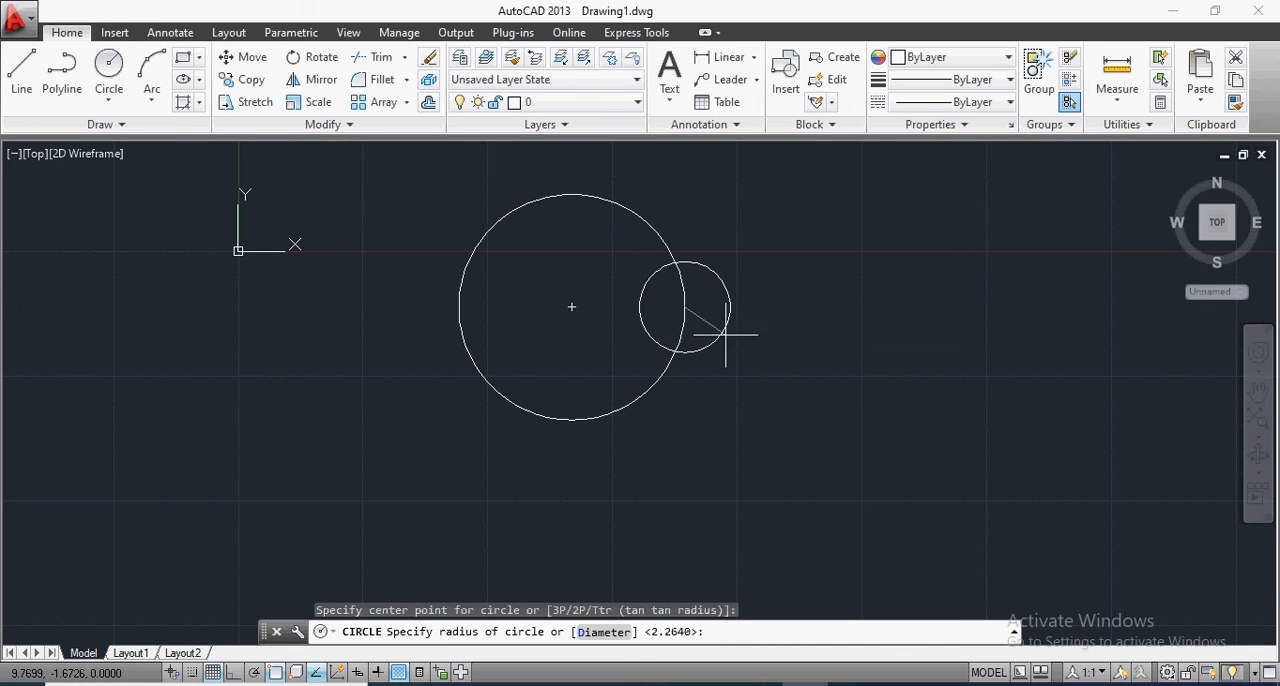
click(779, 361)
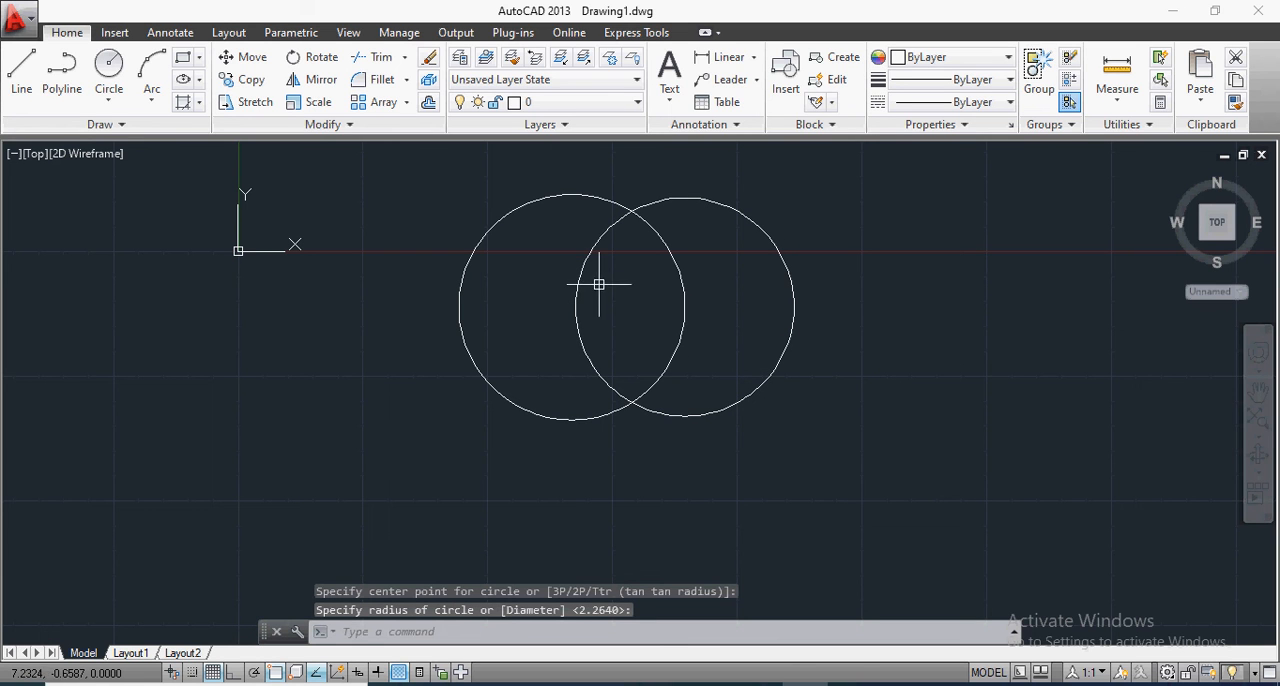
Step: Create a Region boundary from the lens-shaped overlap between the two circles
click(198, 104)
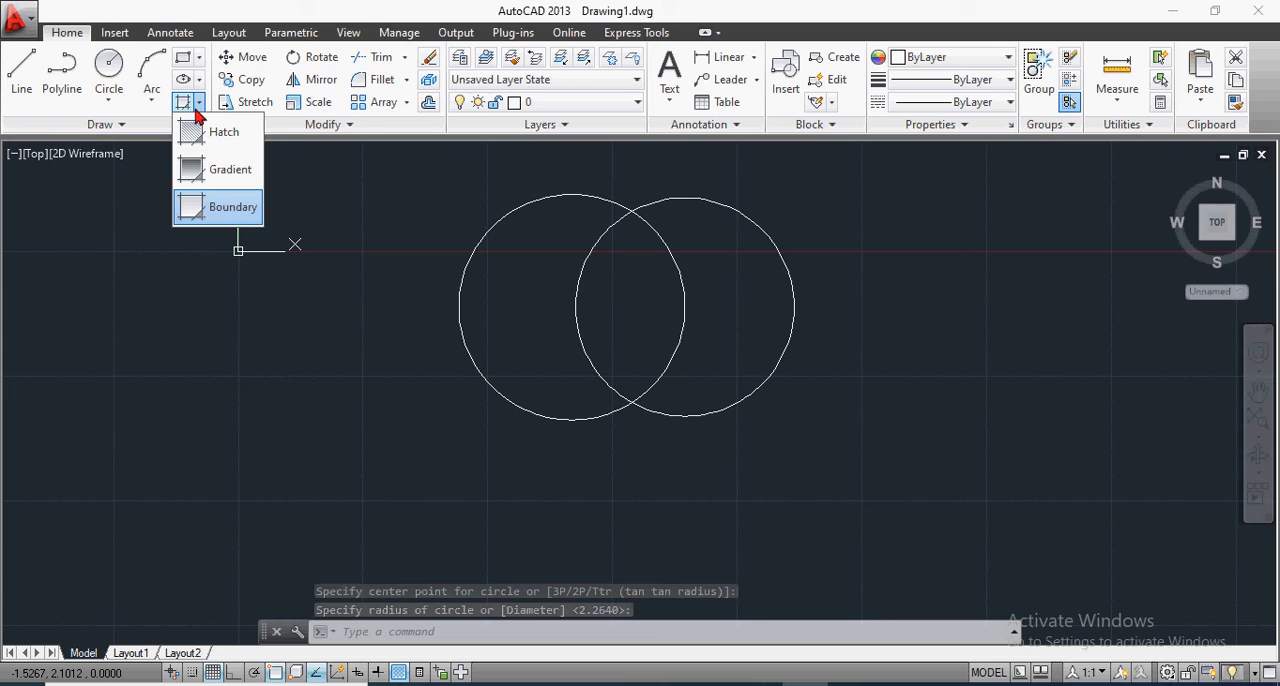
click(212, 206)
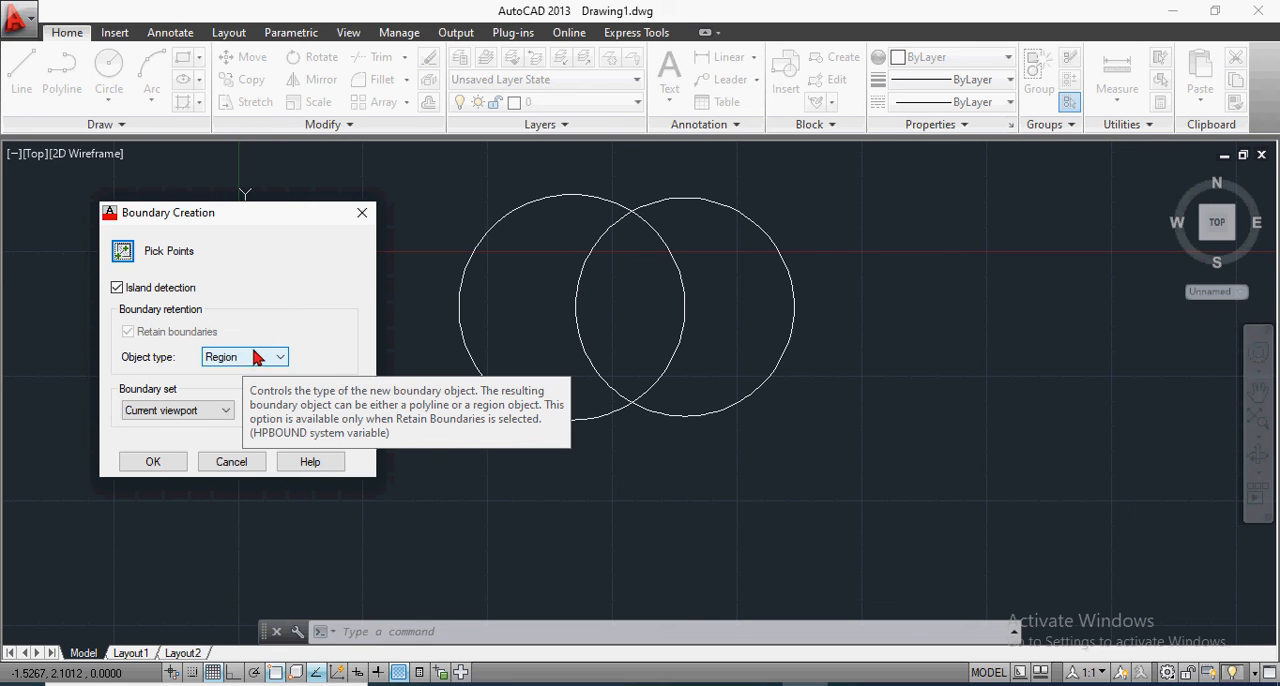
click(268, 360)
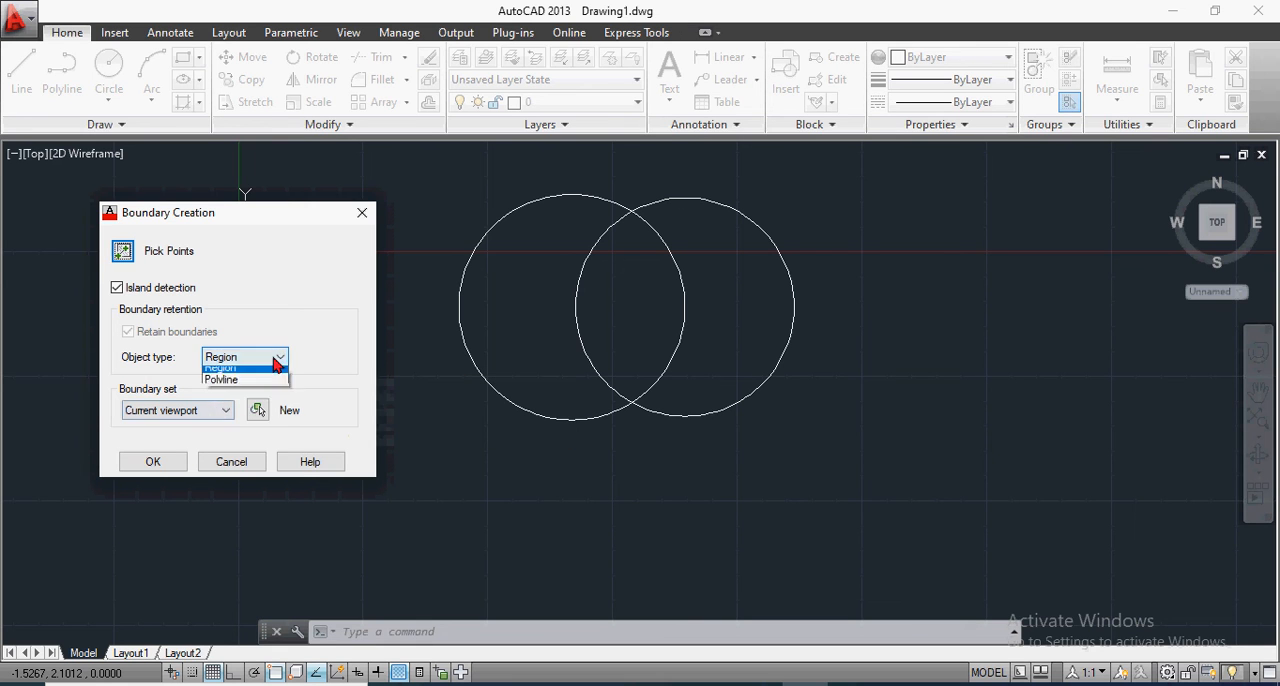
click(249, 376)
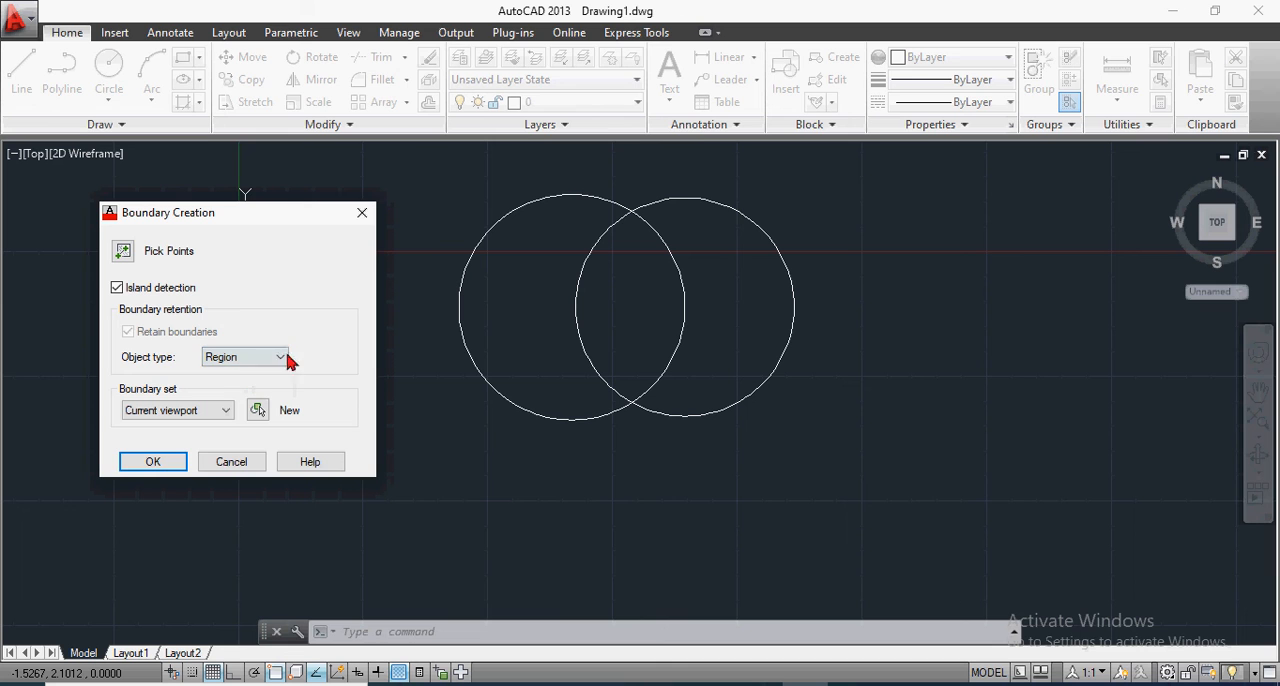
click(158, 463)
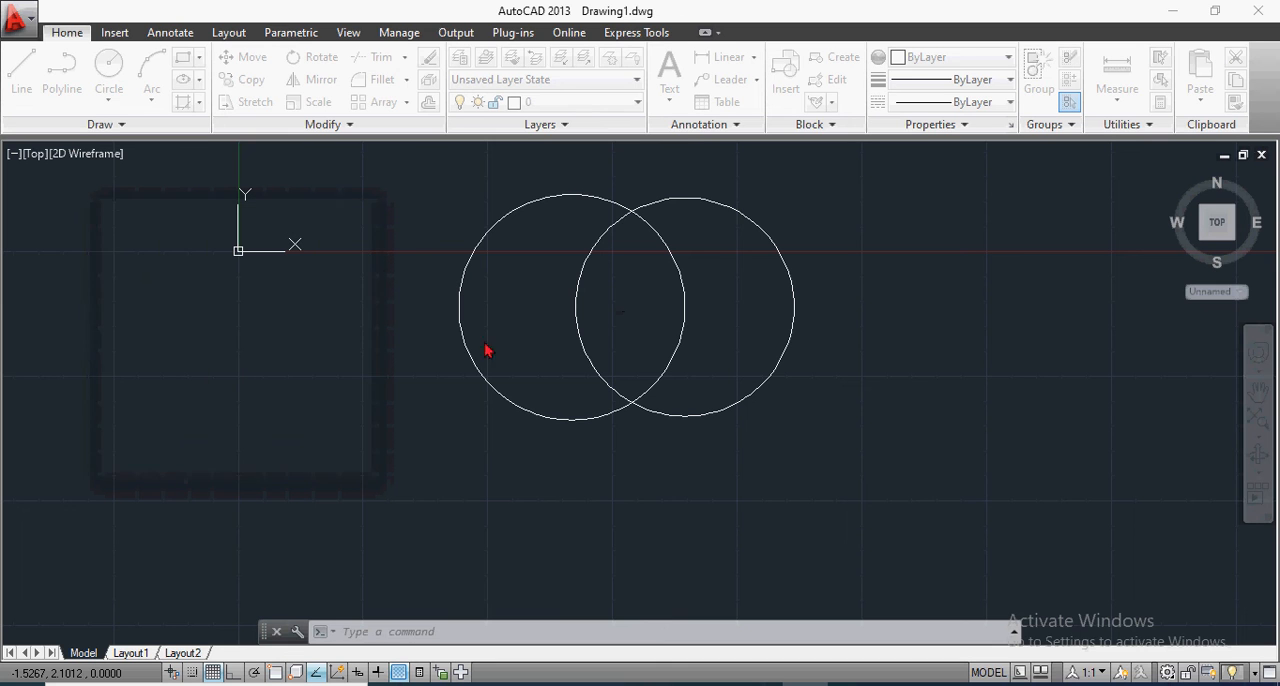
click(624, 291)
key(Return)
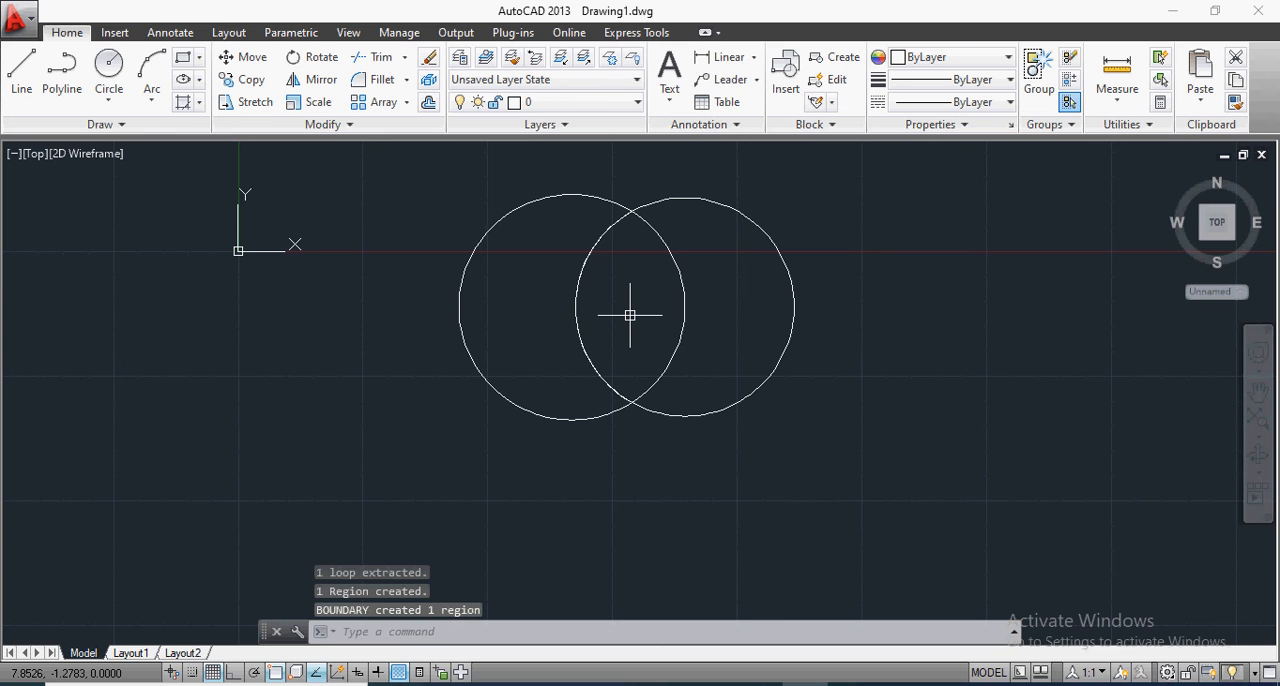
Step: Copy the lens-shaped region horizontally to the empty space right of the two circles
text(co)
key(Return)
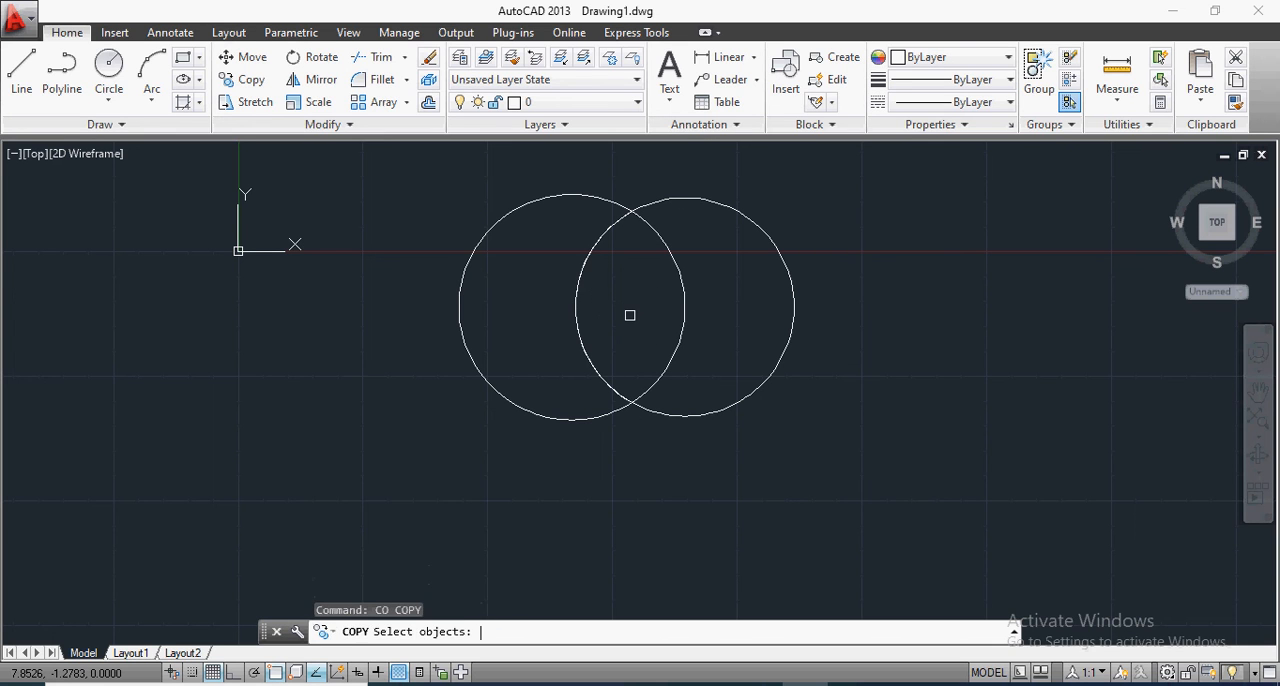
click(594, 369)
key(Return)
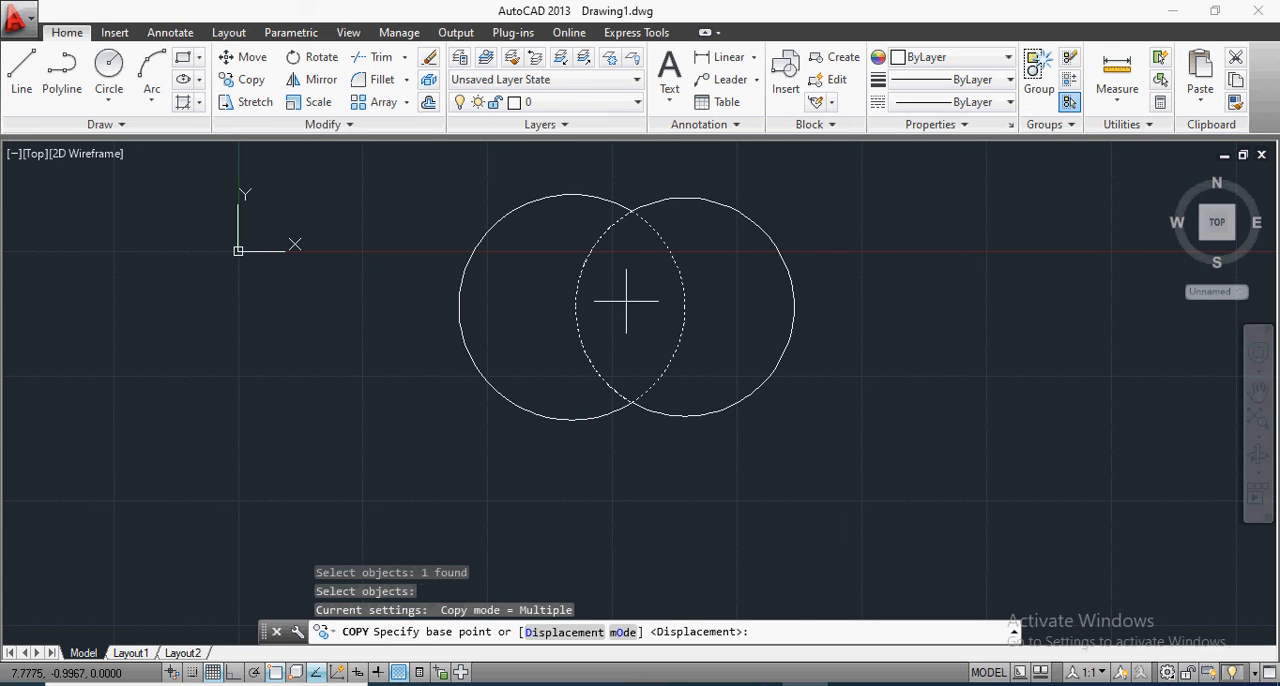
click(630, 300)
click(948, 300)
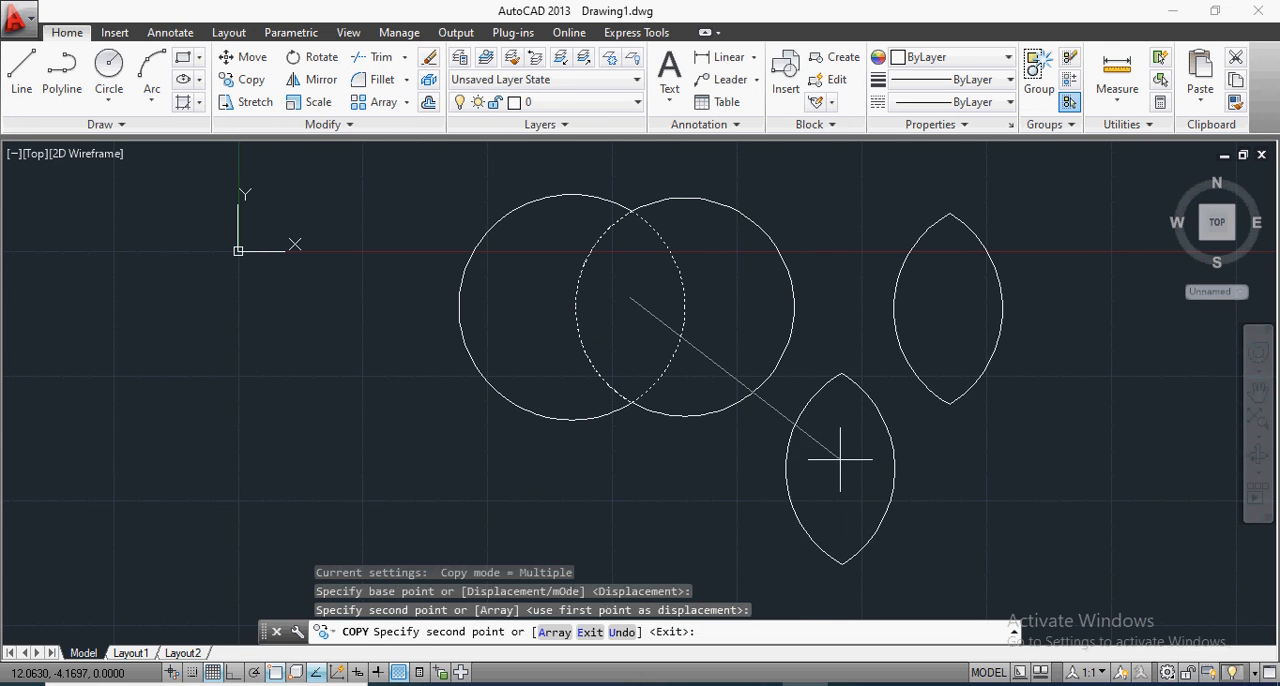
key(Return)
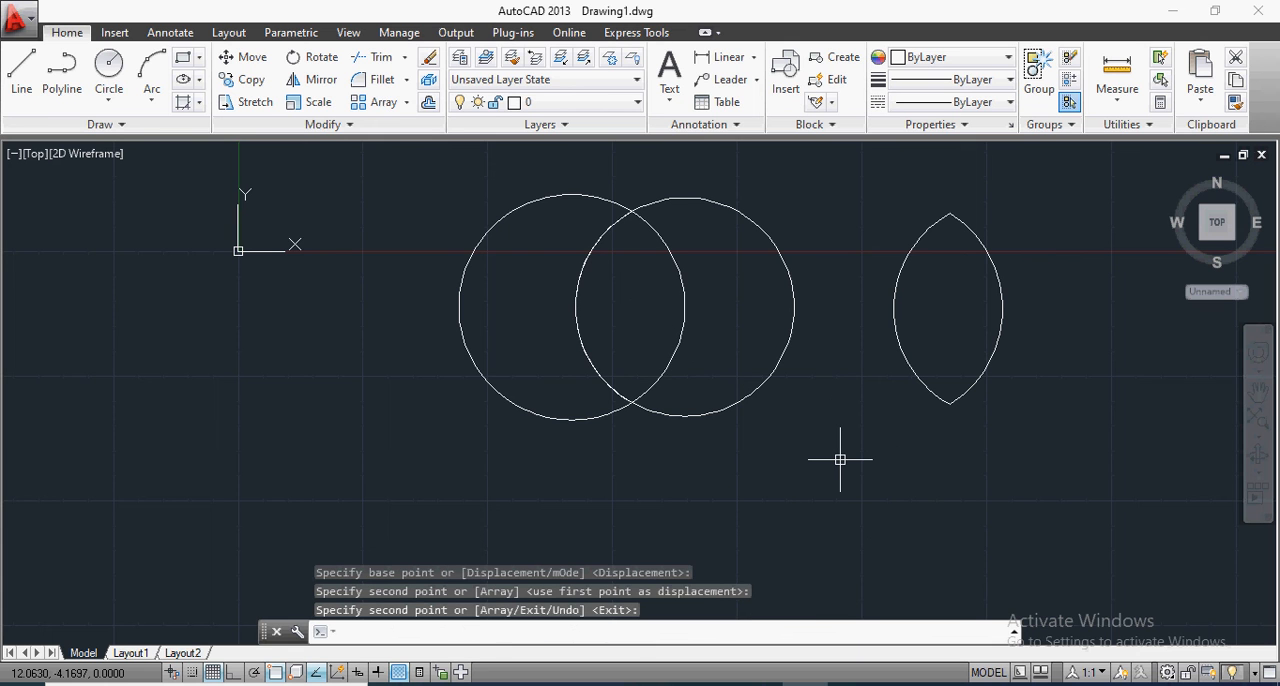
Step: Erase the two overlapping circles, the lens-shaped region with its copy, and the small separate circle beside the Y axis
scroll(669, 417, down, 4)
drag(597, 417, 886, 451)
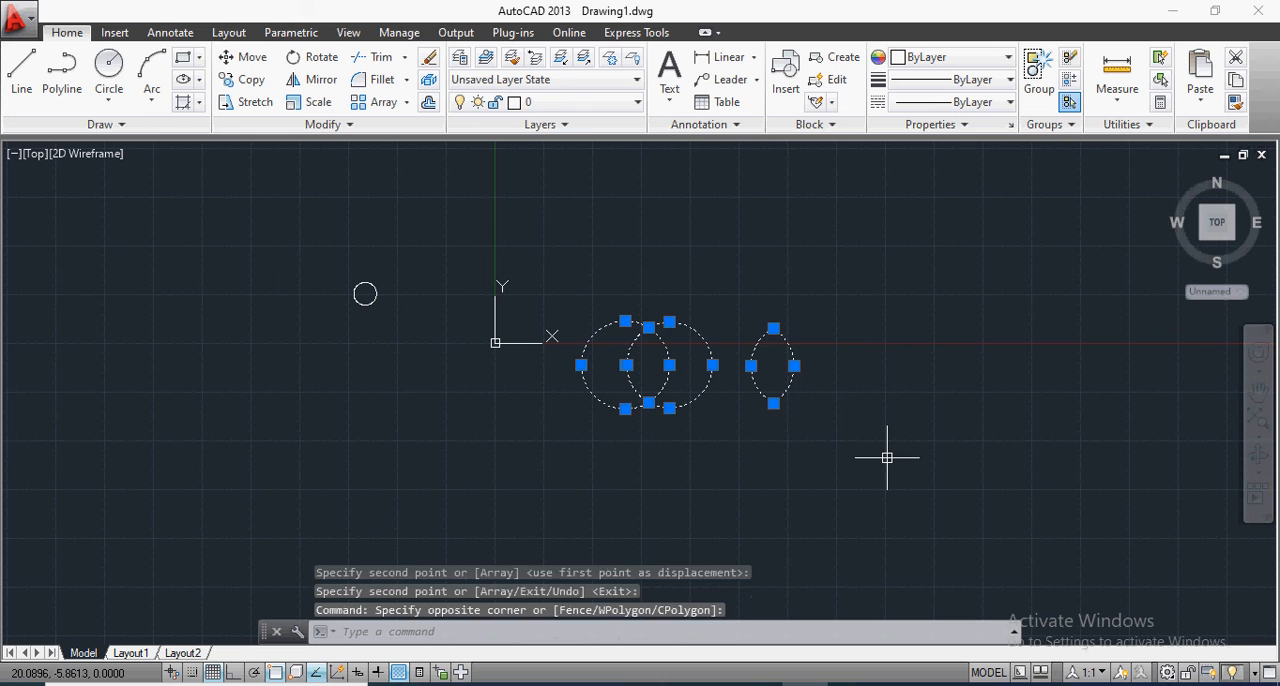
key(Delete)
drag(311, 250, 401, 360)
key(Delete)
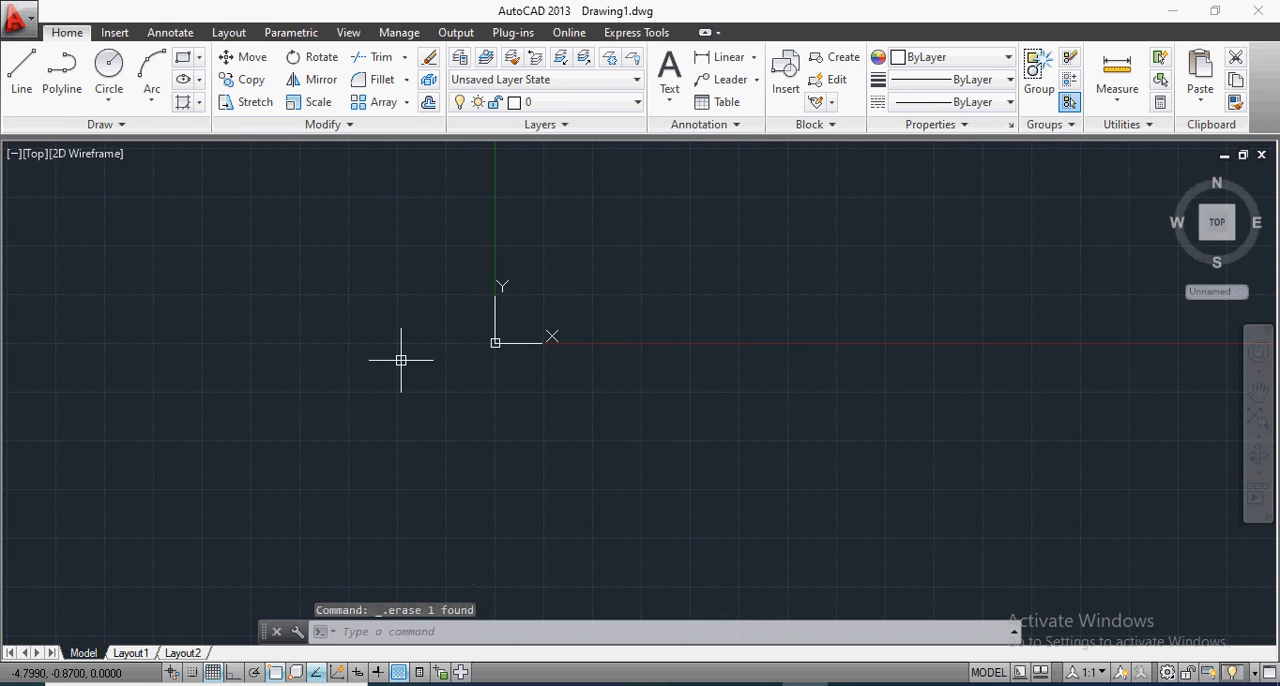
Step: Draw a polyline rectangle about 8.55 by 5.90 units with Ortho on, continuing it diagonally from the upper-left to the lower-right corner
scroll(745, 297, up, 2)
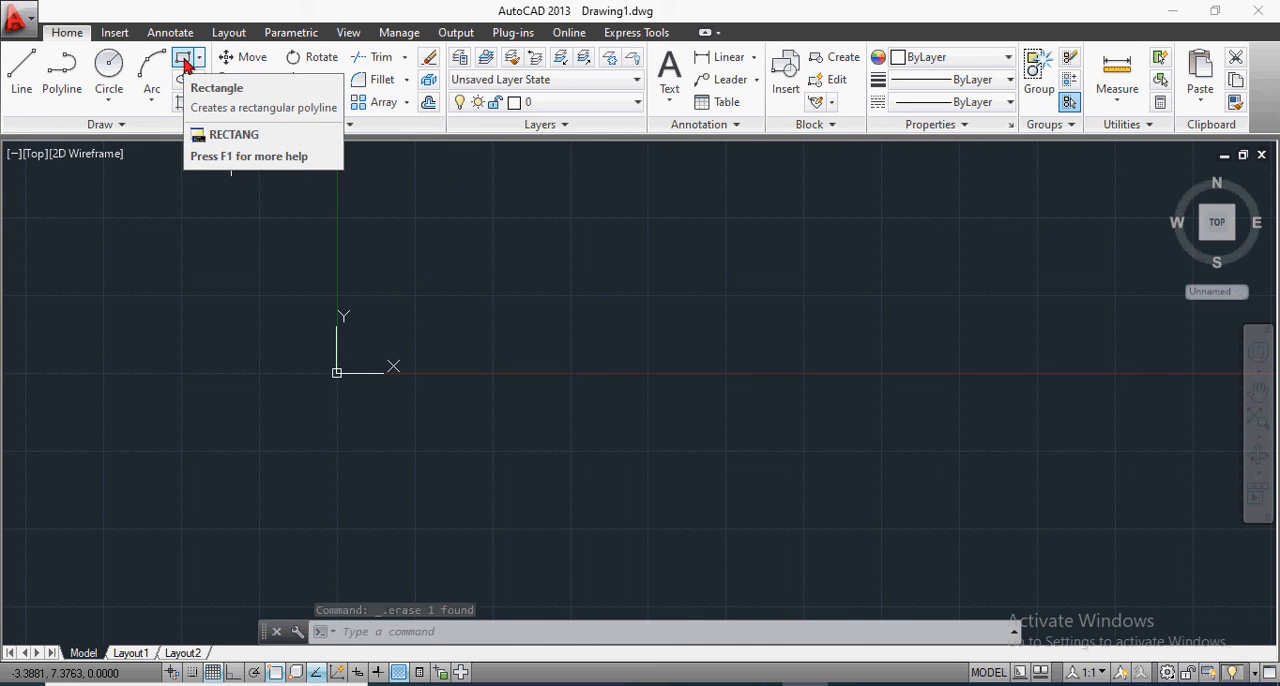
click(63, 77)
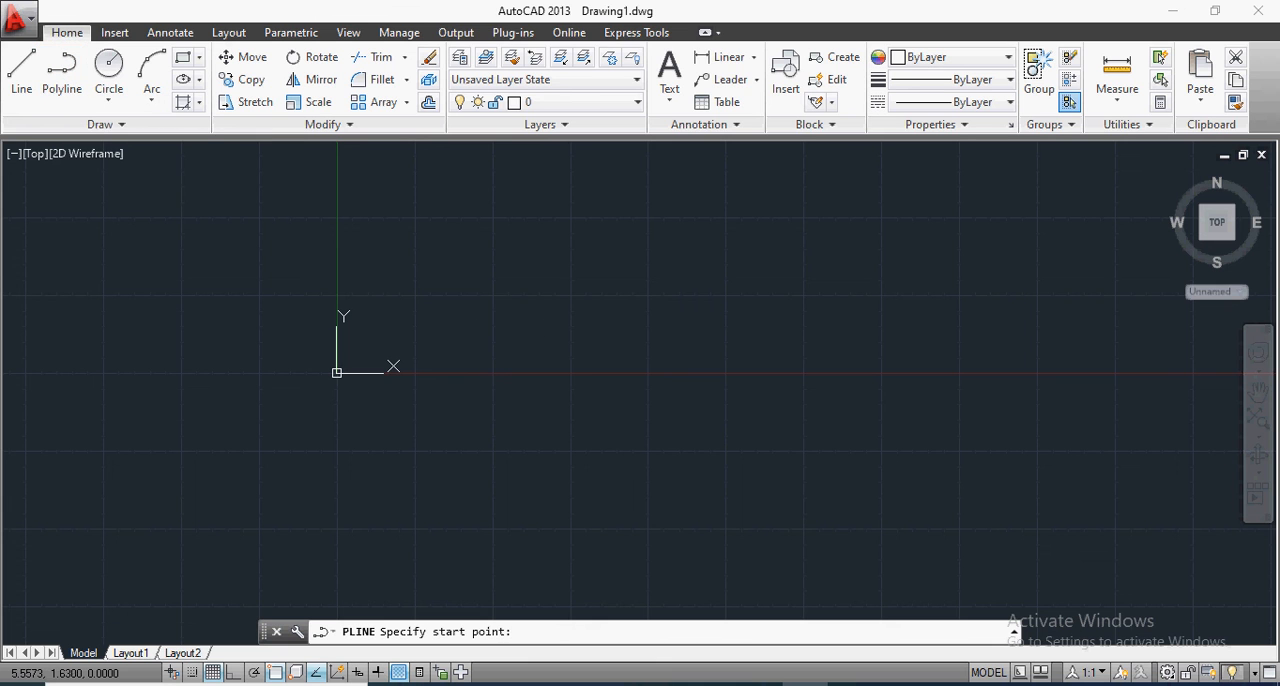
click(510, 323)
click(233, 672)
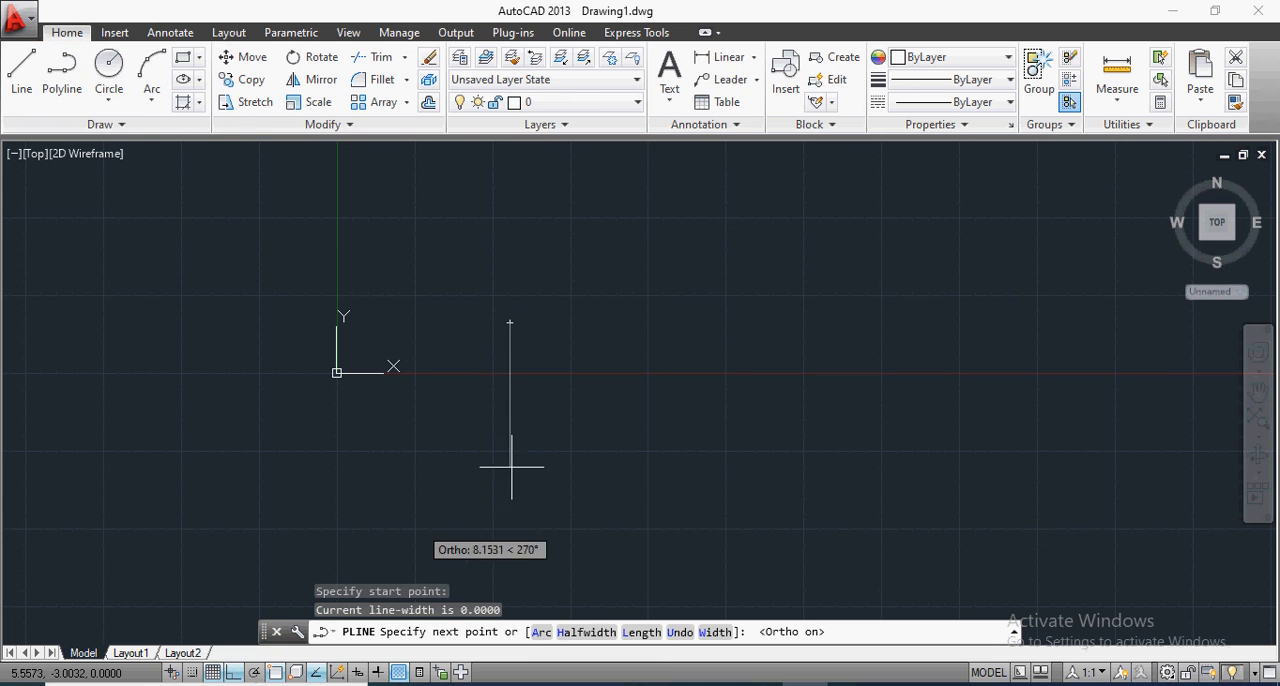
click(776, 336)
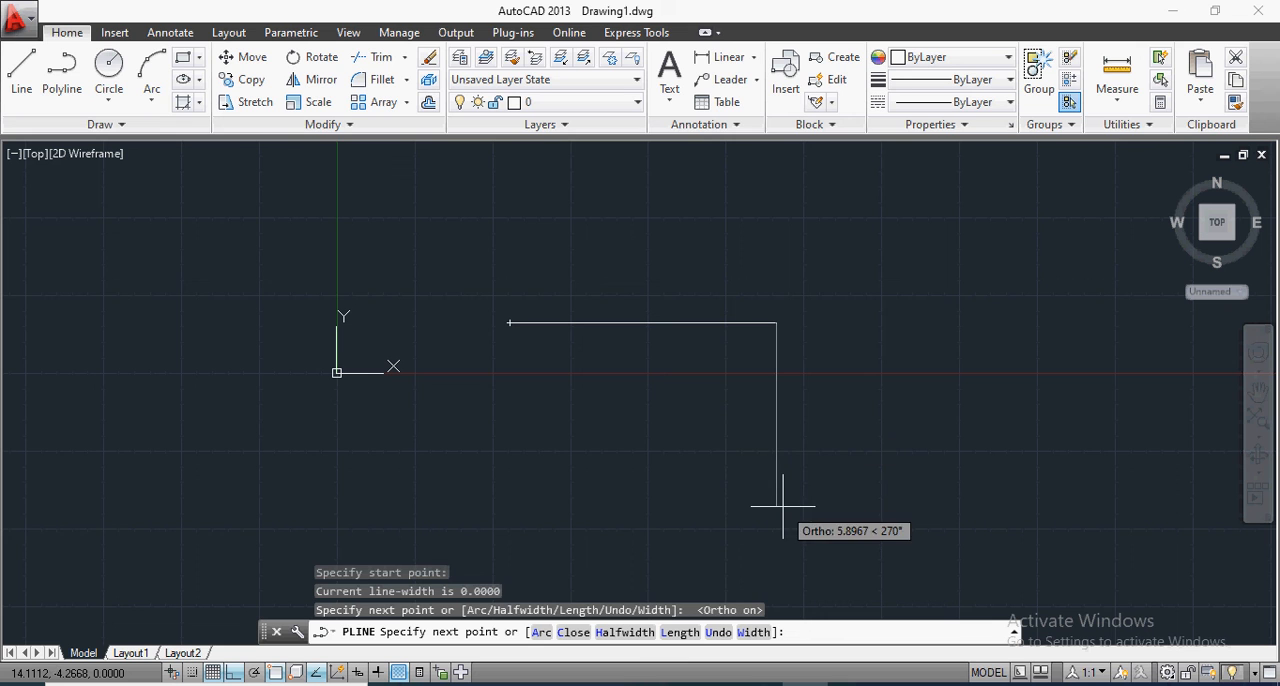
click(778, 506)
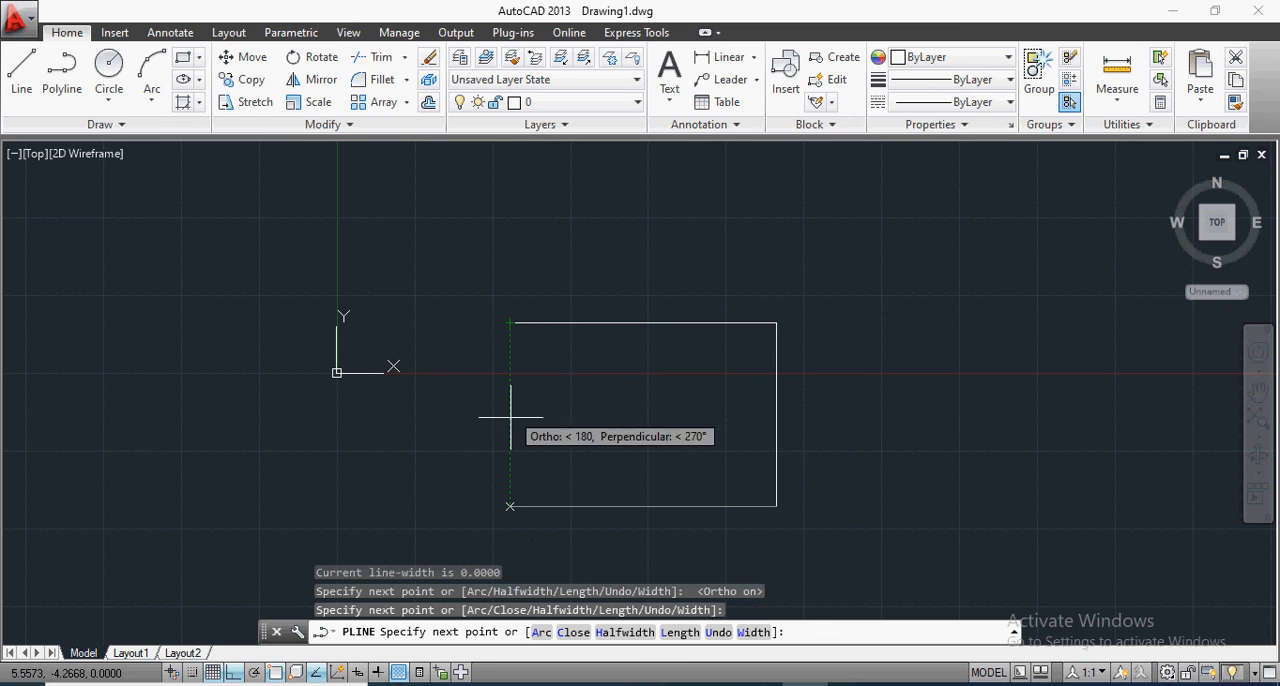
click(510, 505)
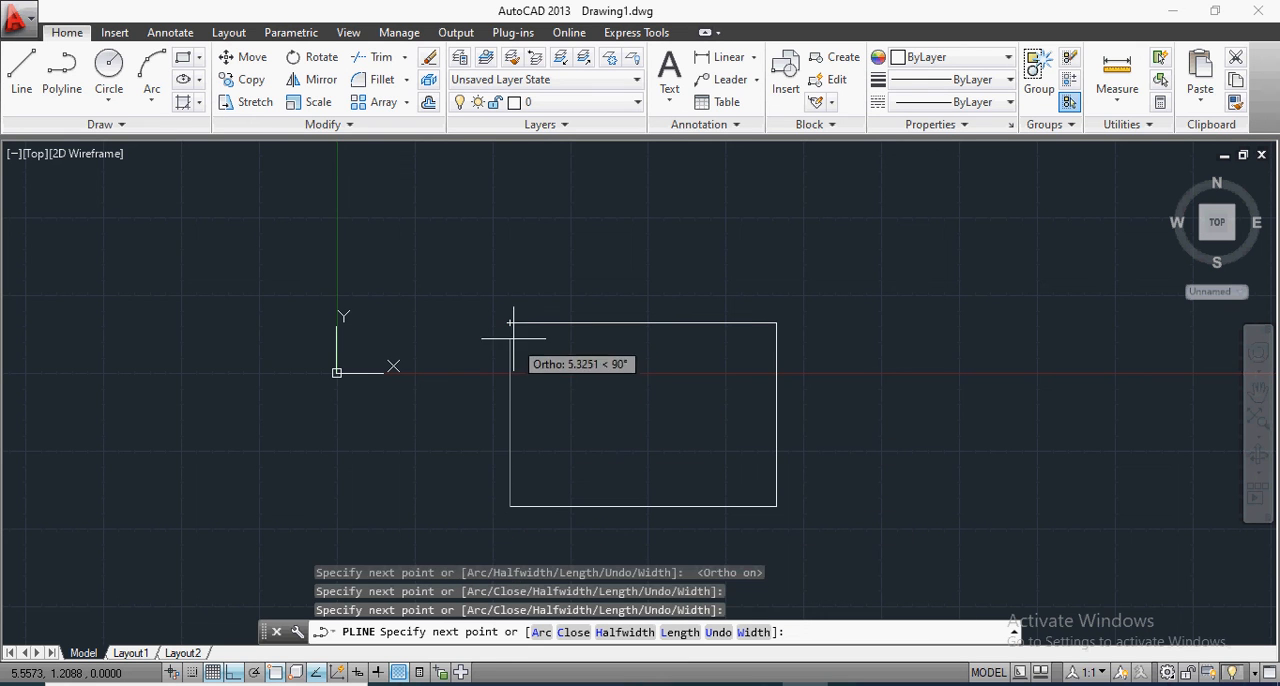
click(510, 322)
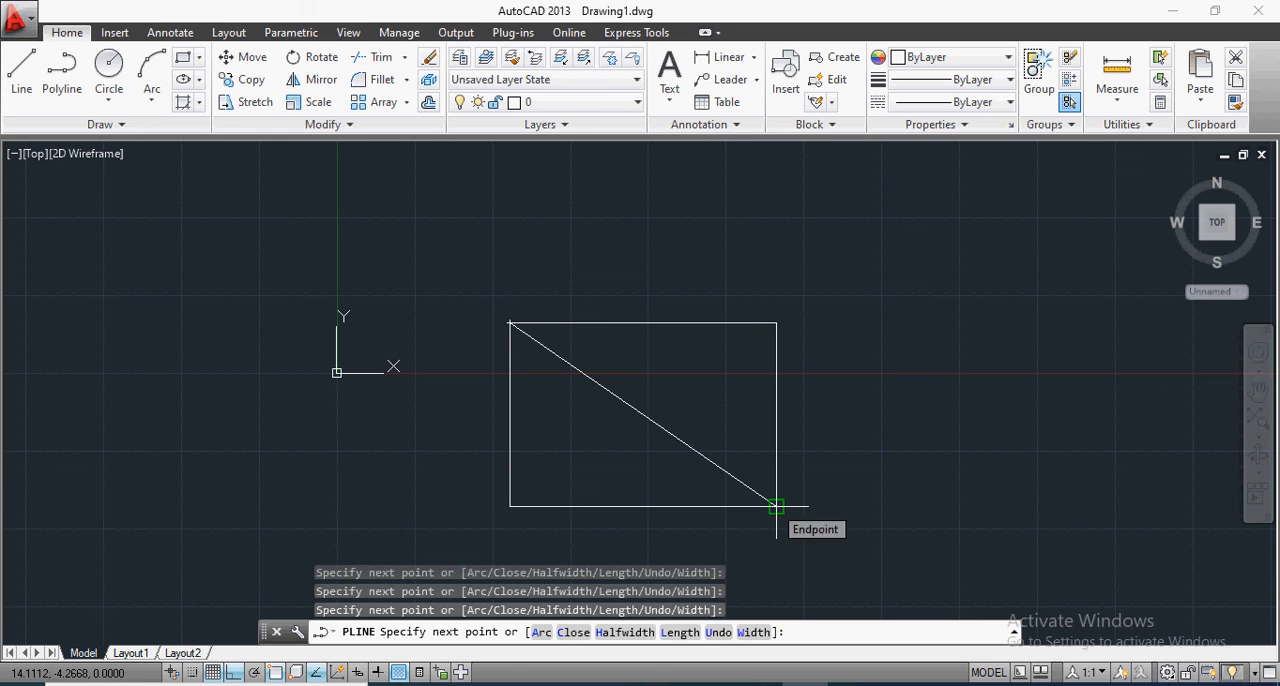
click(776, 506)
key(Return)
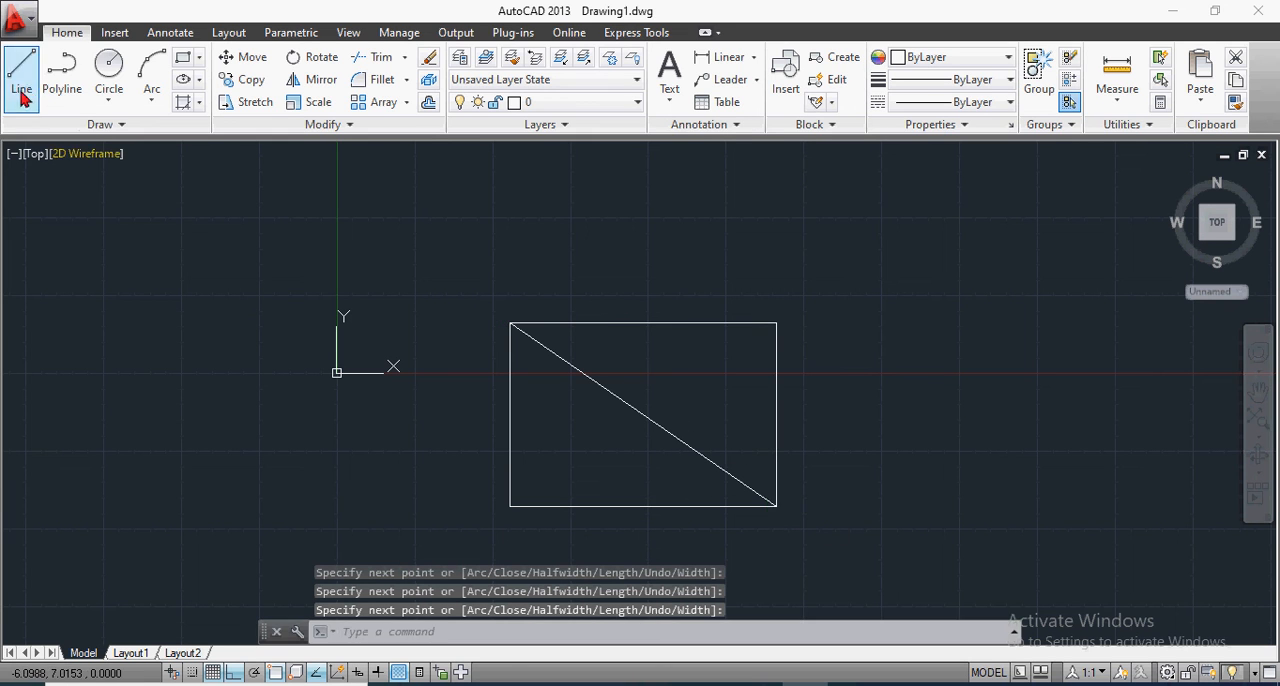
Step: Draw a second diagonal polyline from the rectangle's lower-left corner to its upper-right corner
click(60, 66)
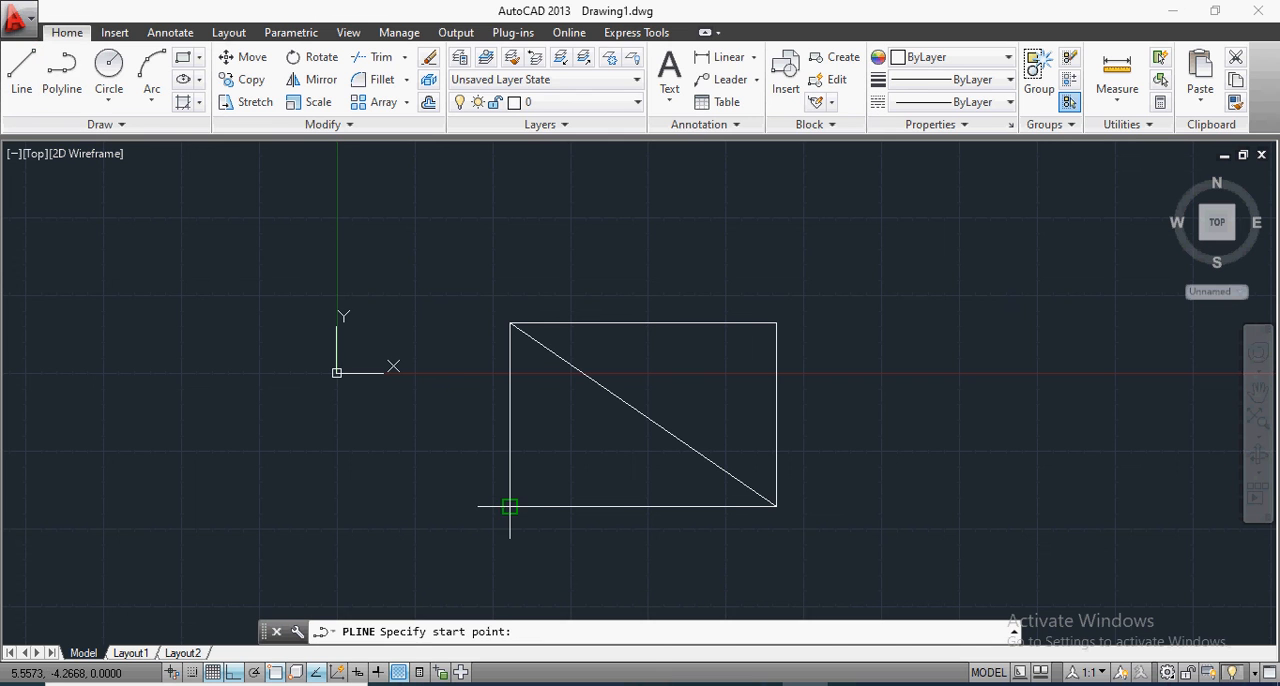
click(510, 506)
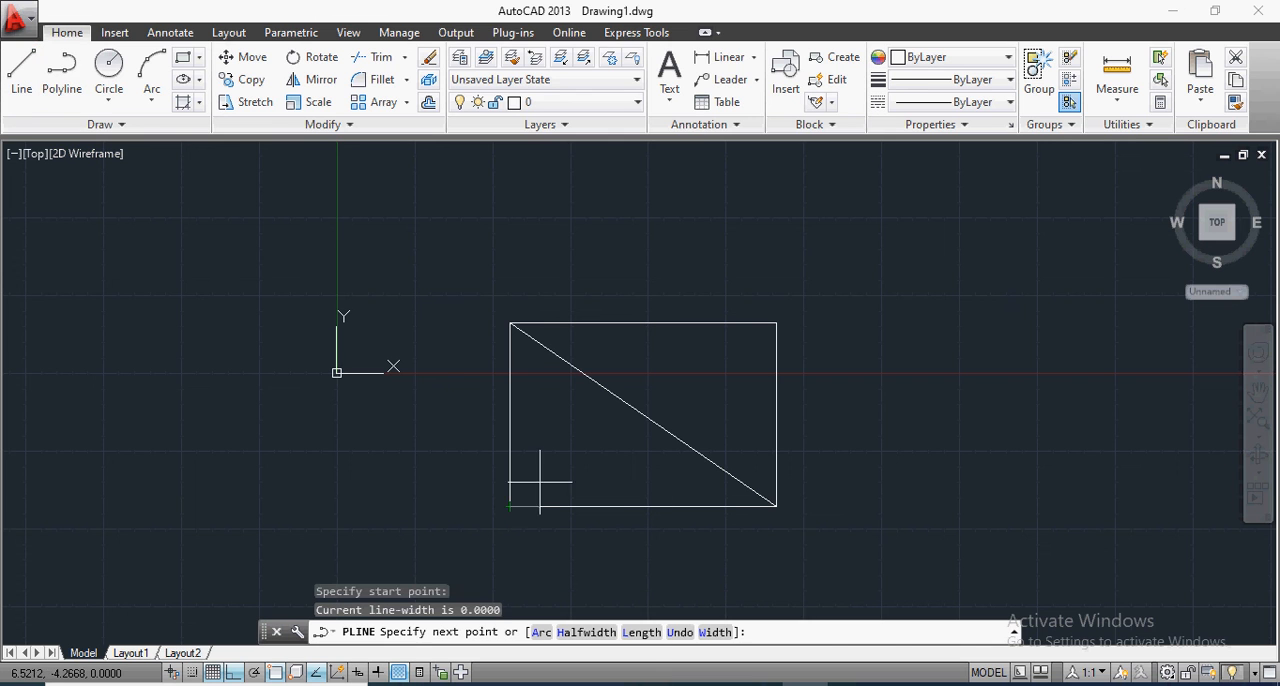
click(776, 323)
key(Return)
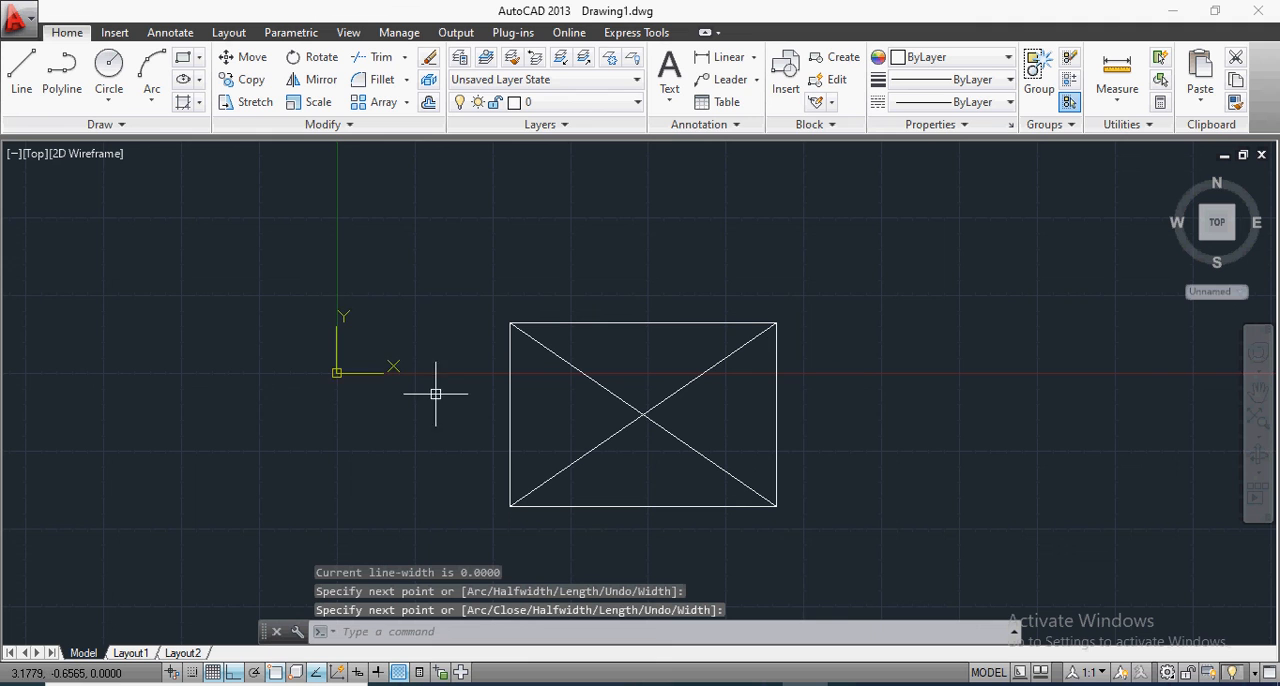
click(570, 323)
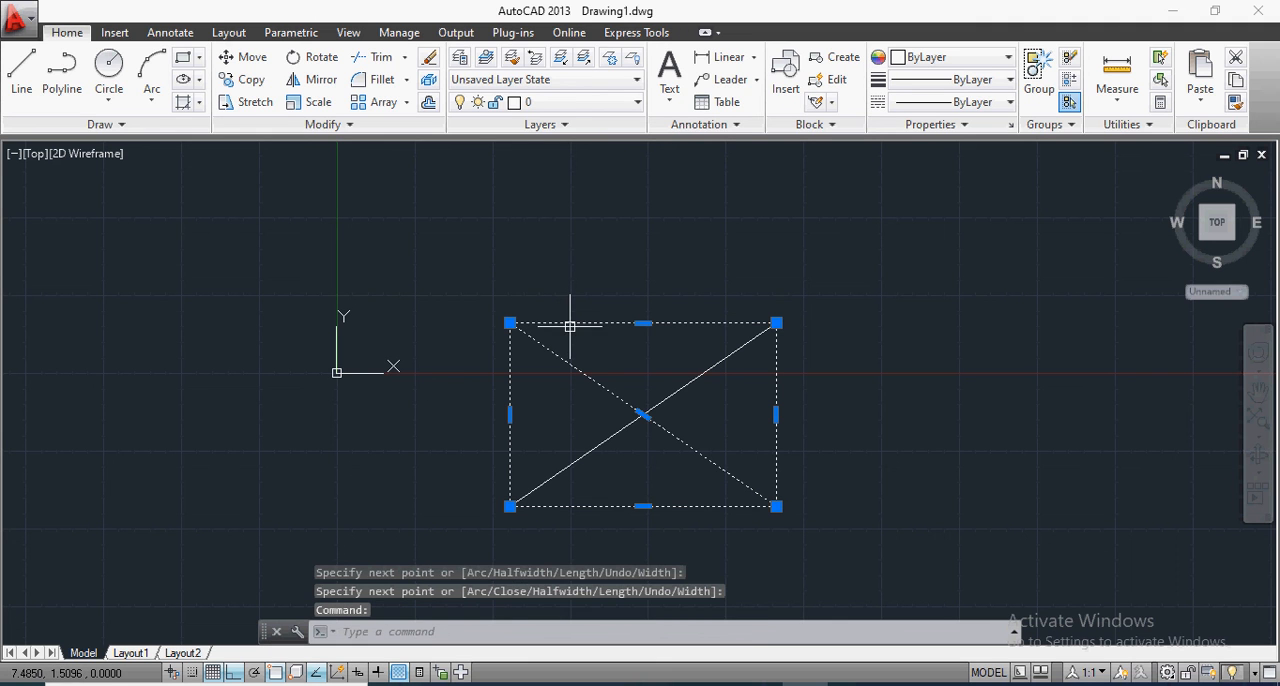
key(Escape)
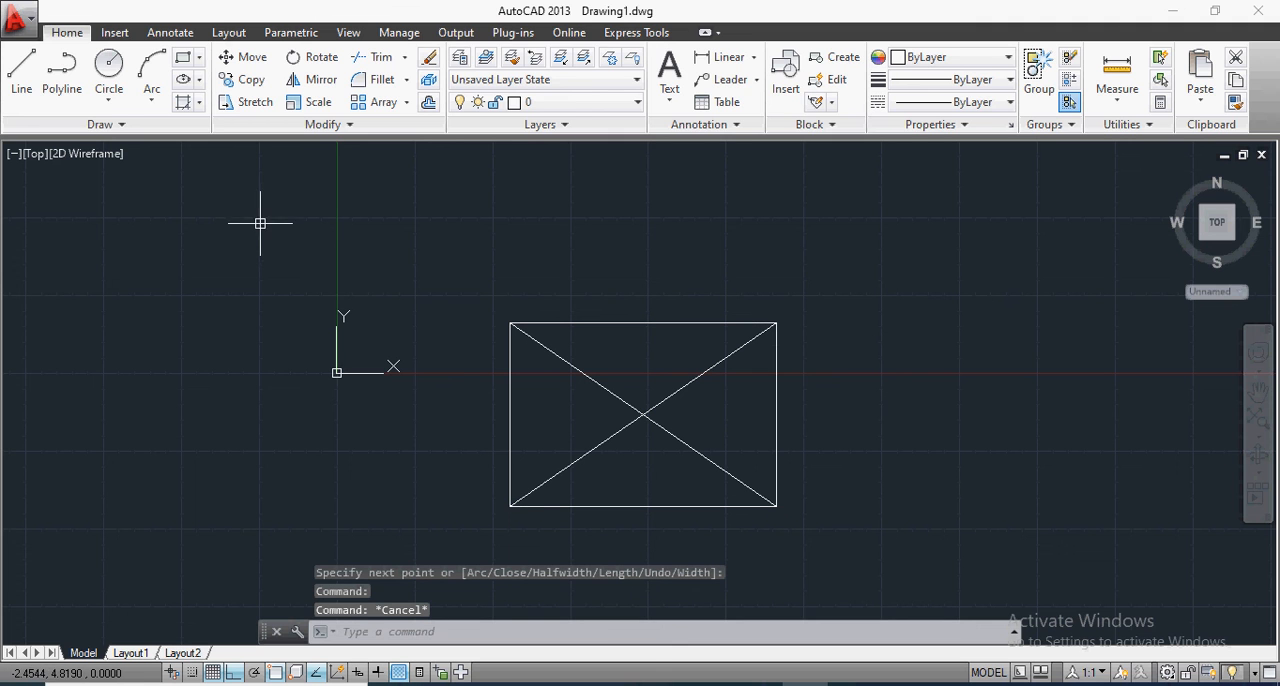
Step: Set the Boundary object type to Polyline and try to create a boundary from the rectangle's upper triangle
click(199, 102)
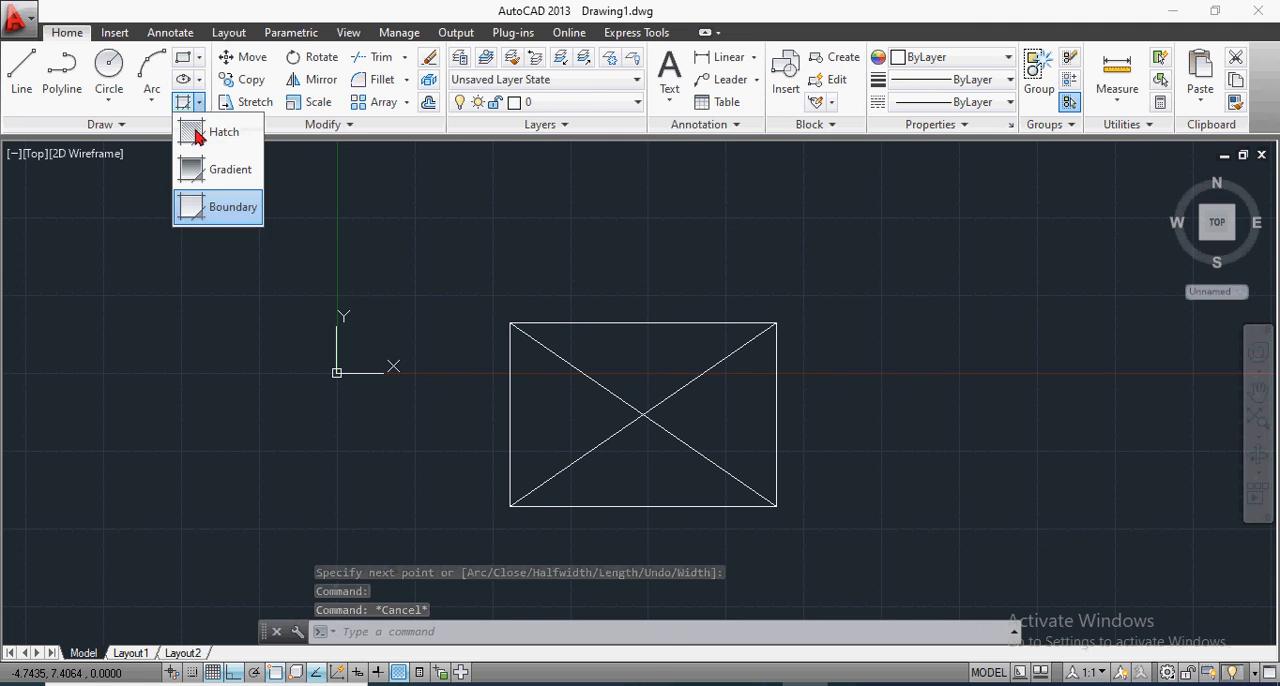
click(206, 212)
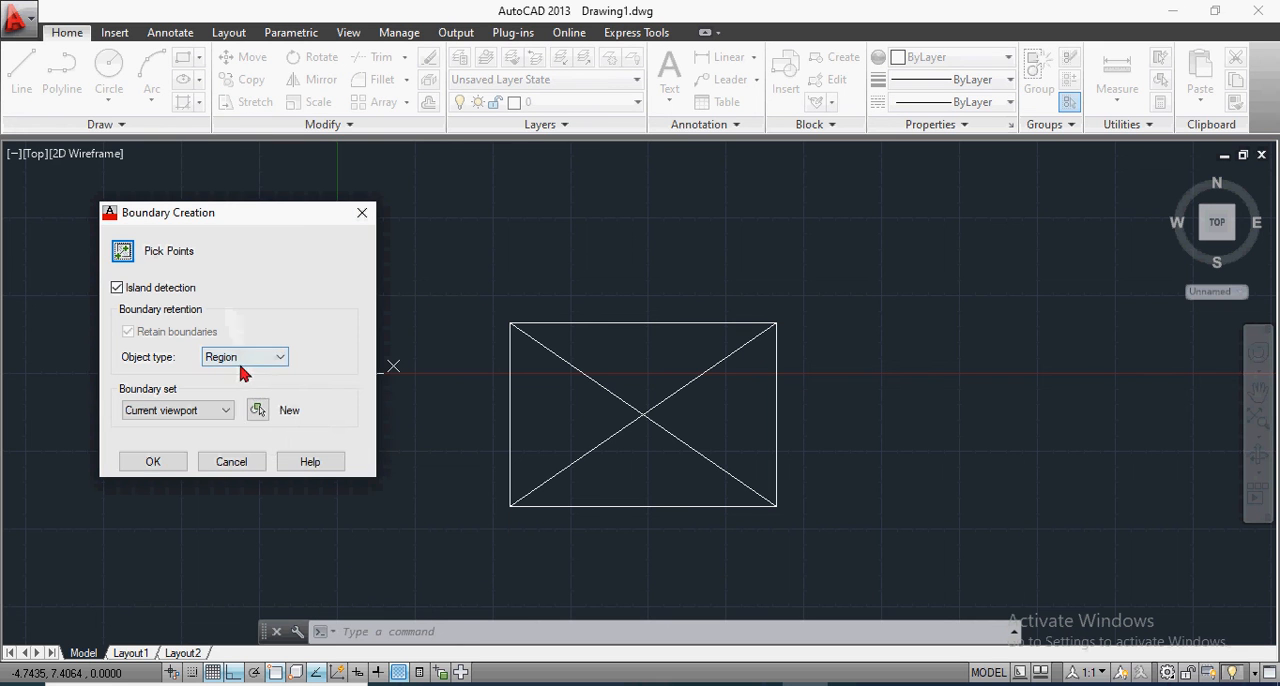
click(249, 366)
click(241, 386)
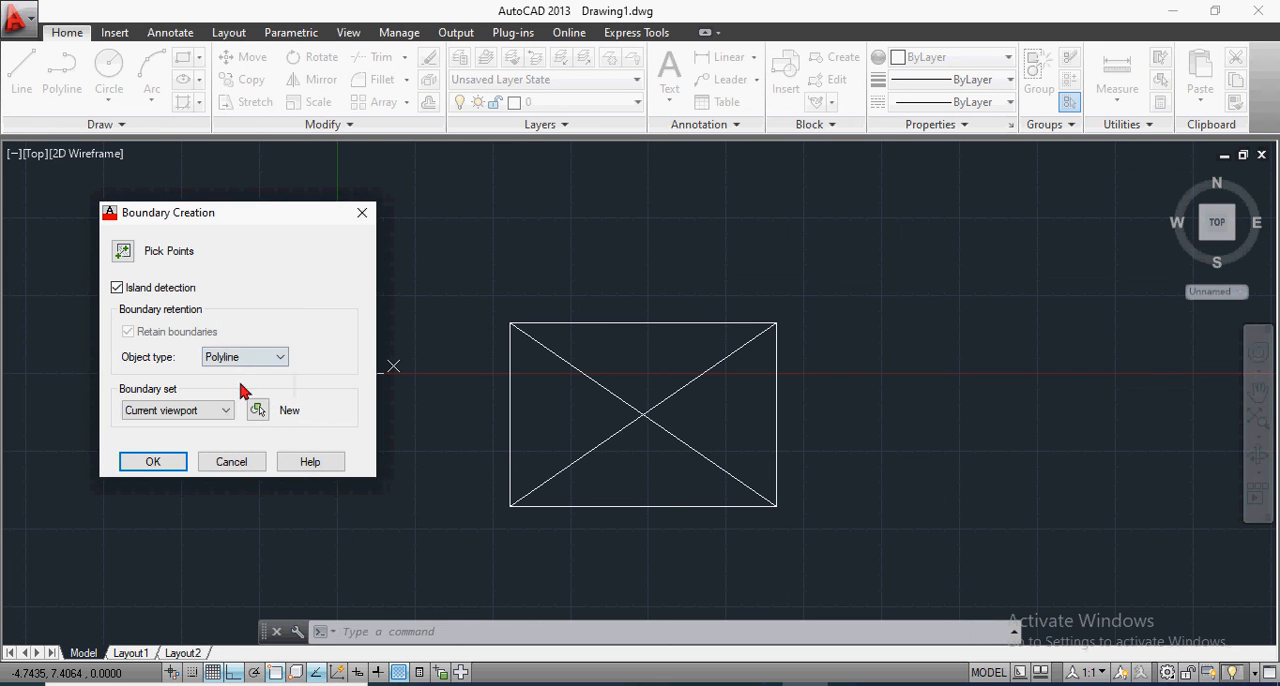
click(147, 460)
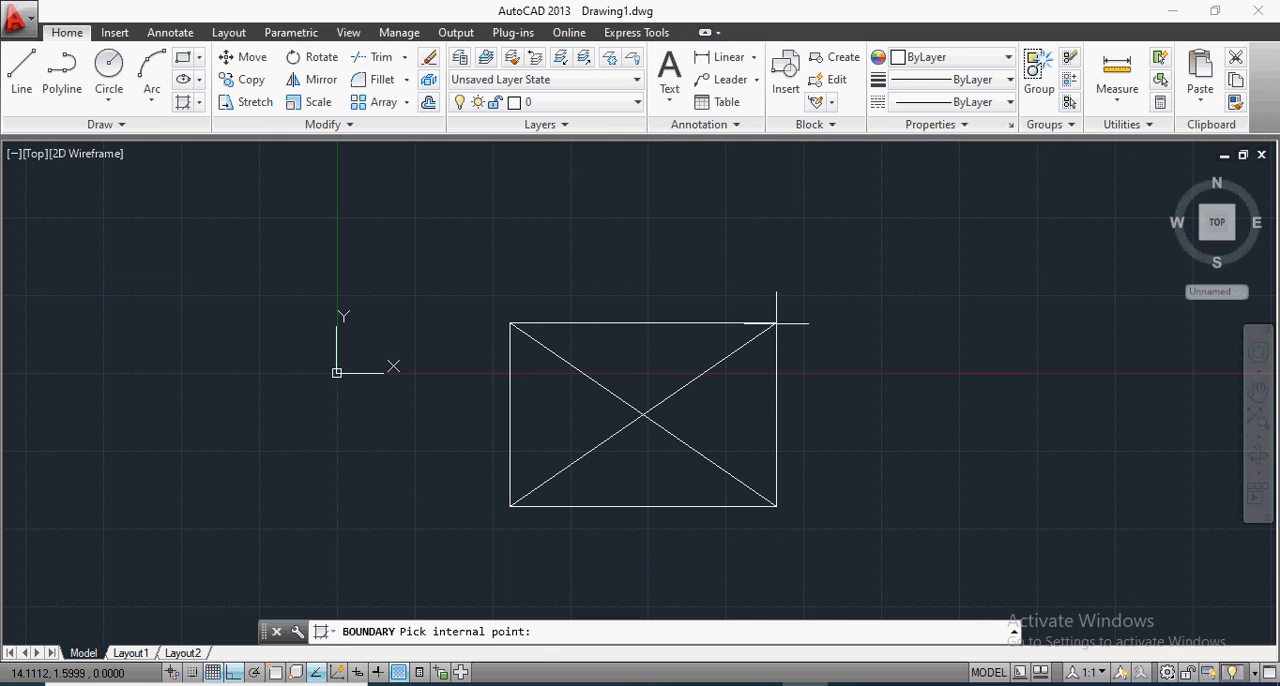
click(643, 409)
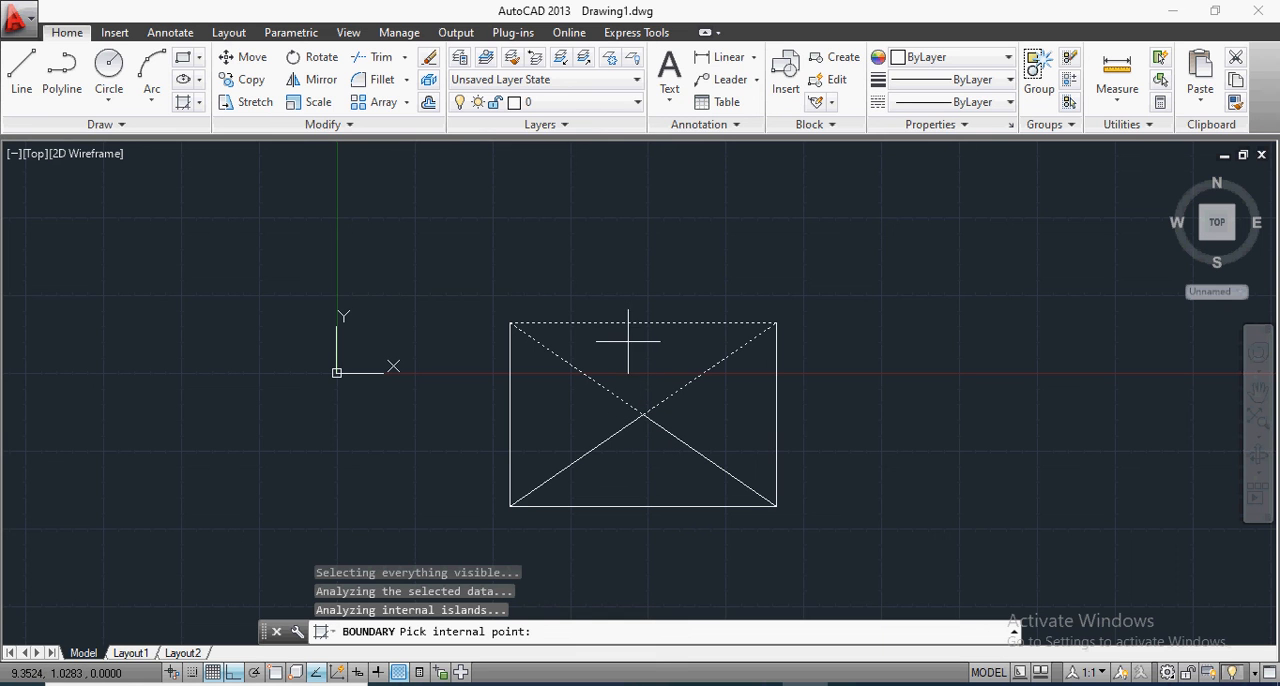
key(Escape)
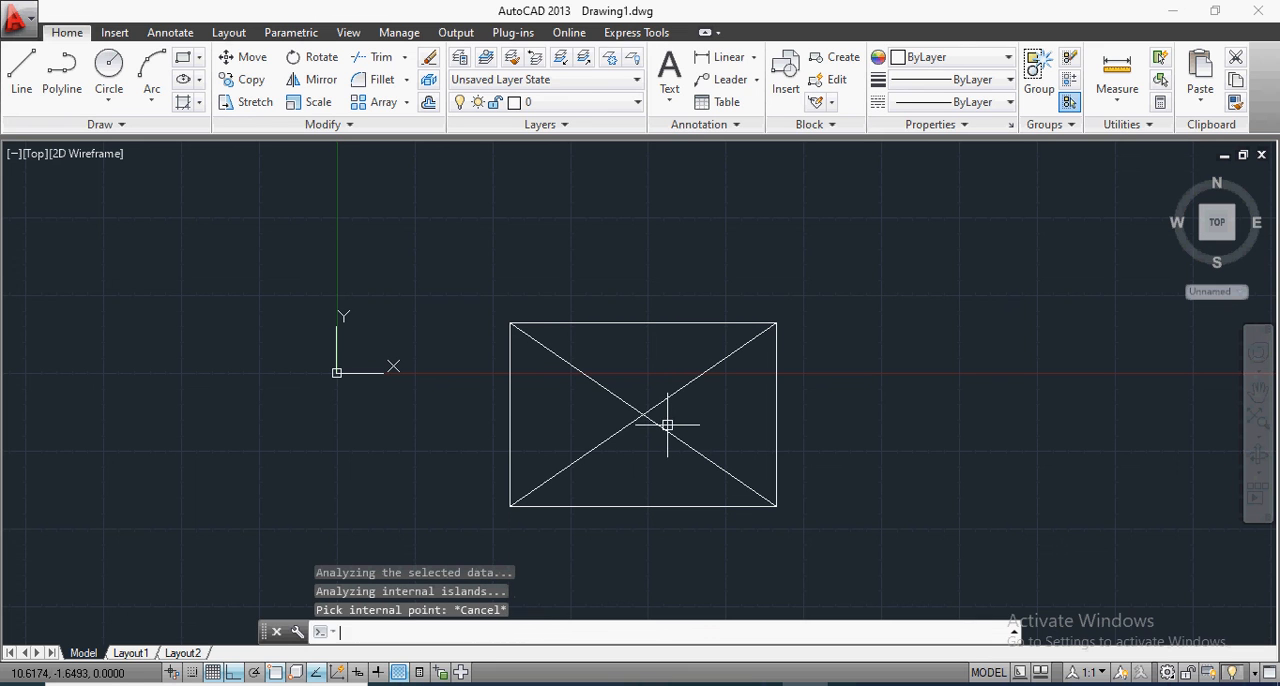
Step: Try to create polyline boundaries from all four triangles of the rectangle, starting with the lower one
click(187, 105)
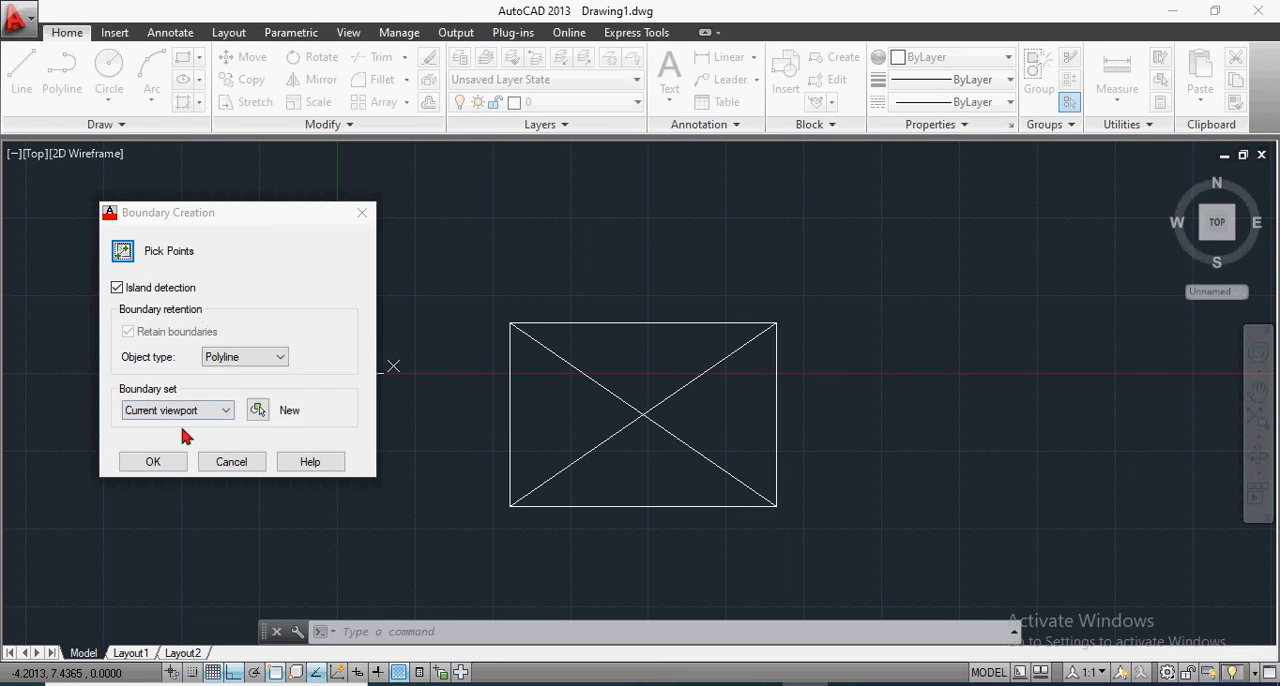
click(155, 462)
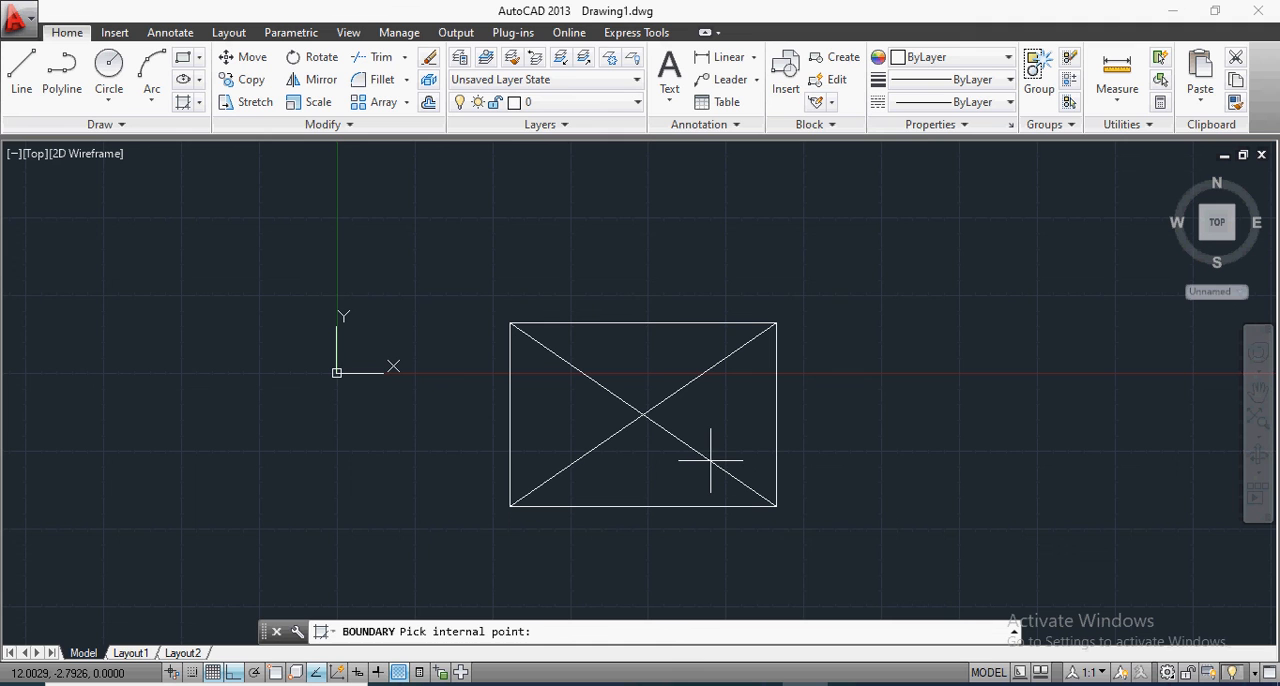
click(636, 465)
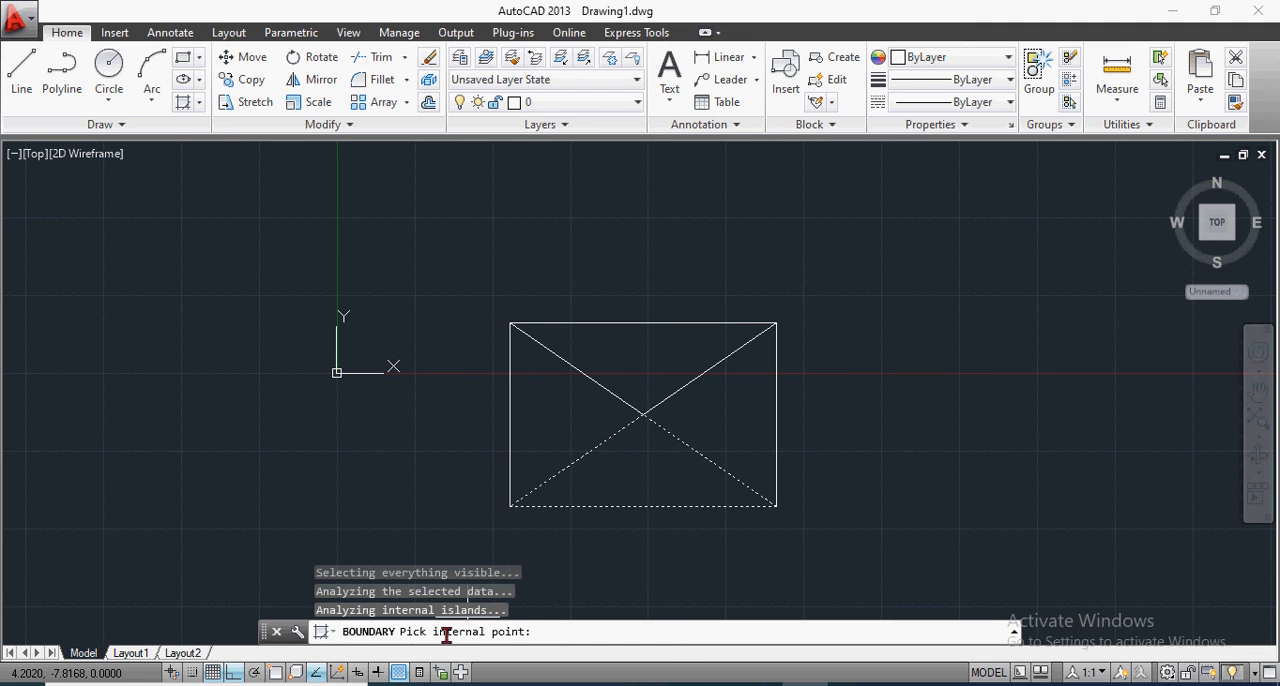
click(715, 403)
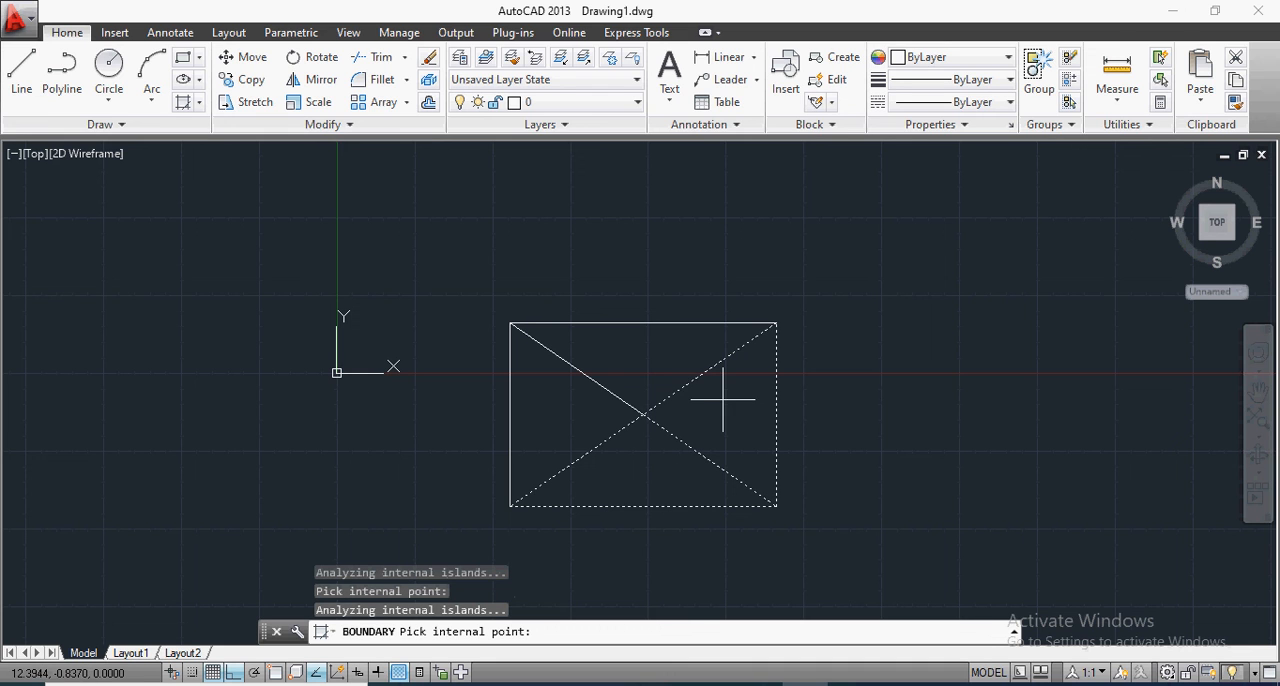
click(620, 360)
click(550, 407)
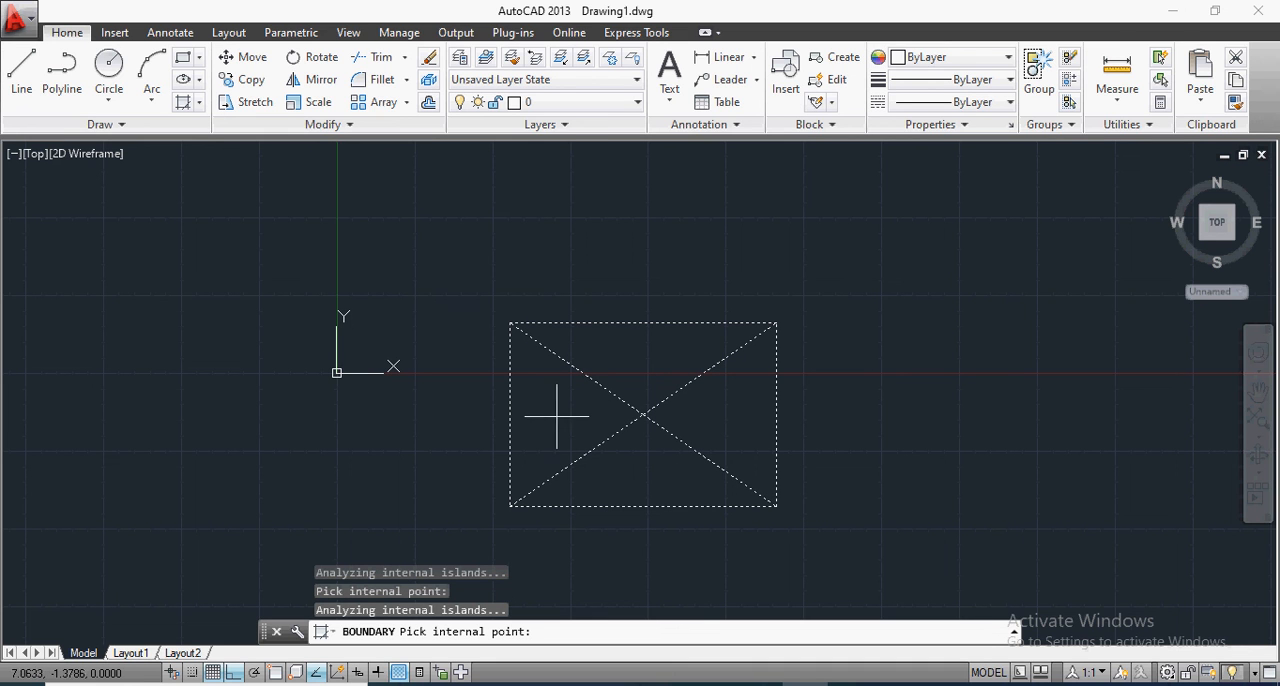
key(Escape)
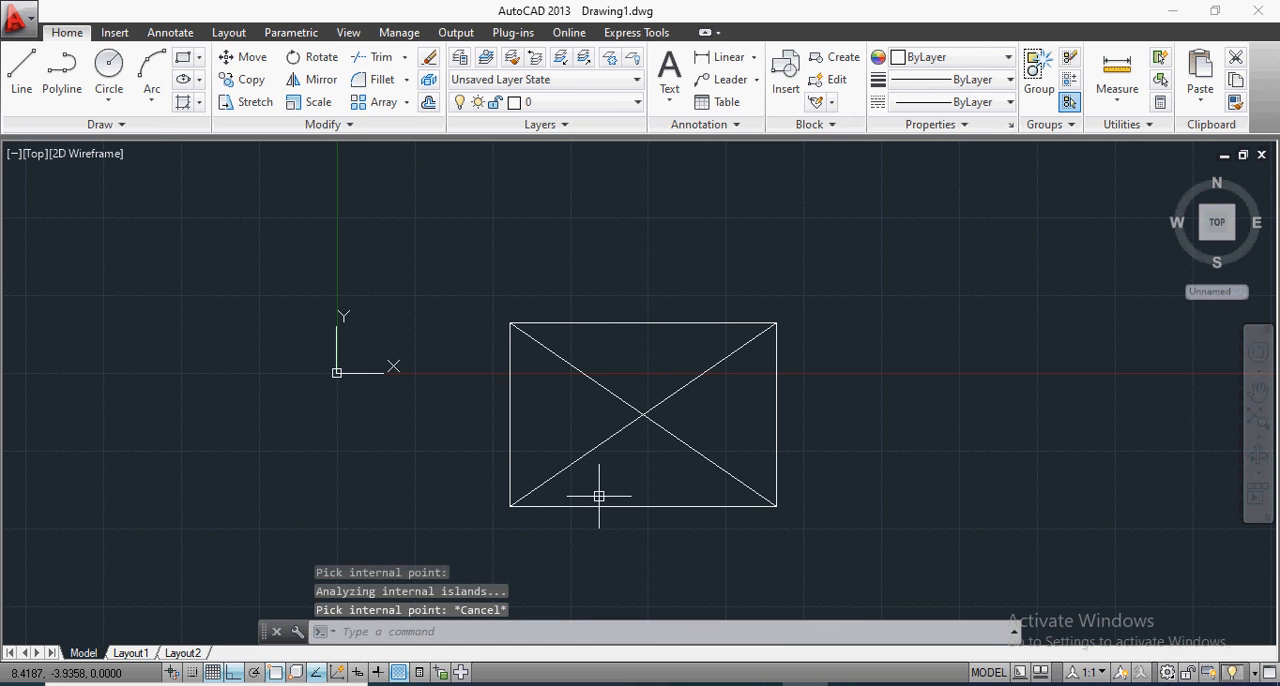
Step: Retry the Boundary with Polyline type and the current viewport set, choosing the rectangle's left, right, upper and lower triangles
click(199, 103)
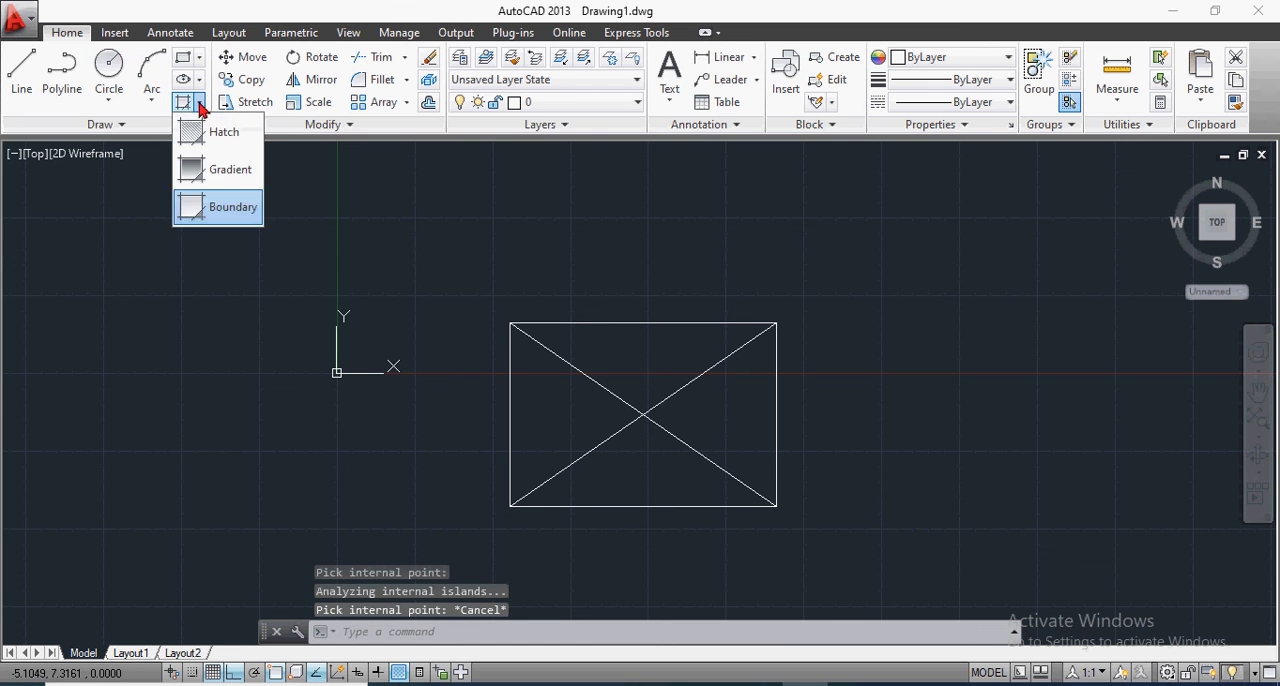
click(203, 205)
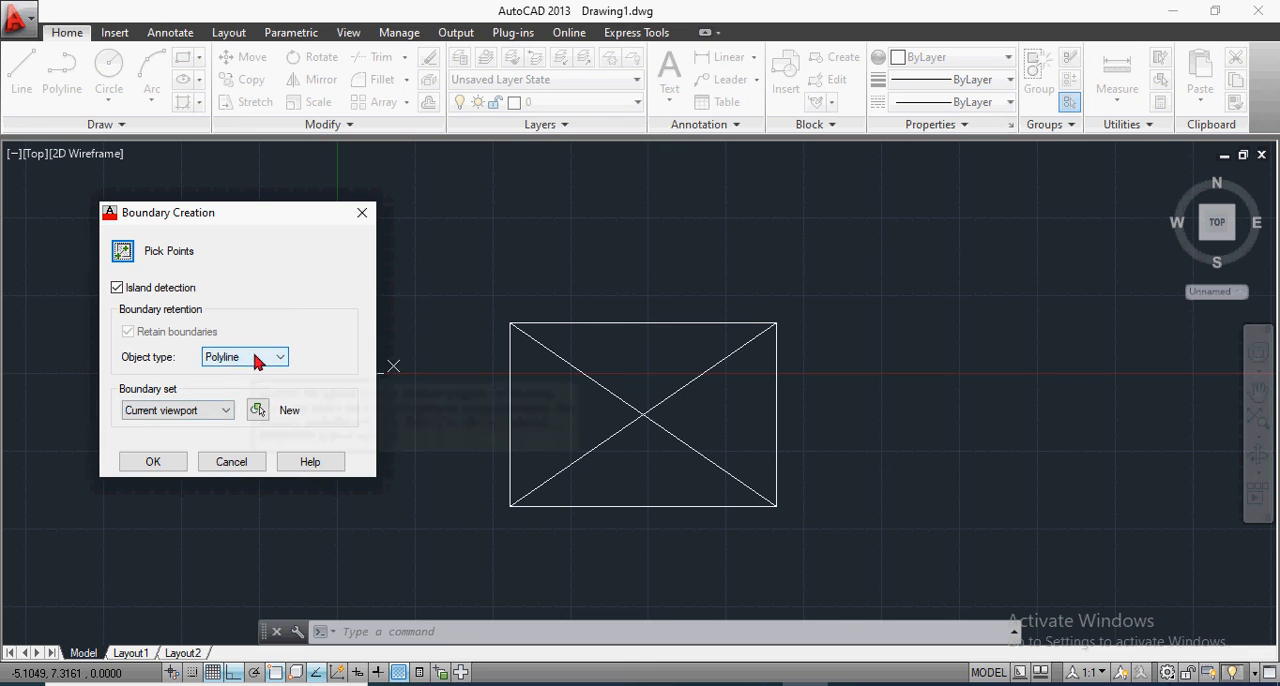
click(257, 356)
click(237, 387)
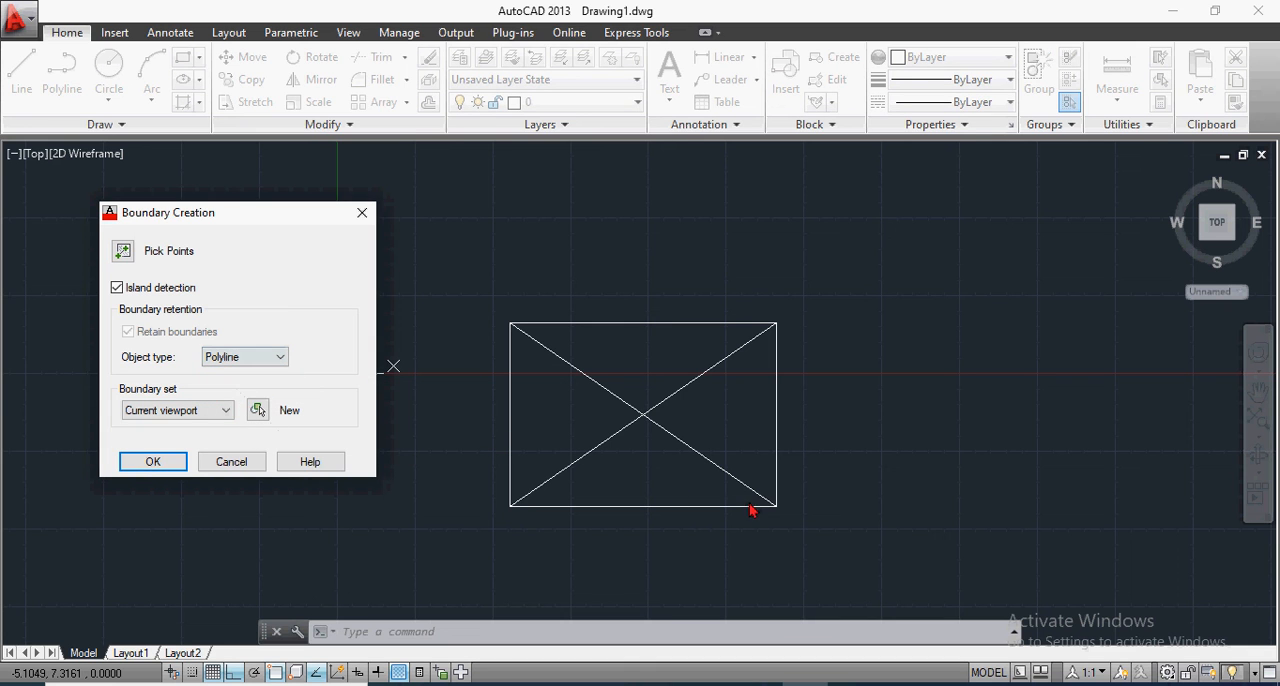
click(167, 412)
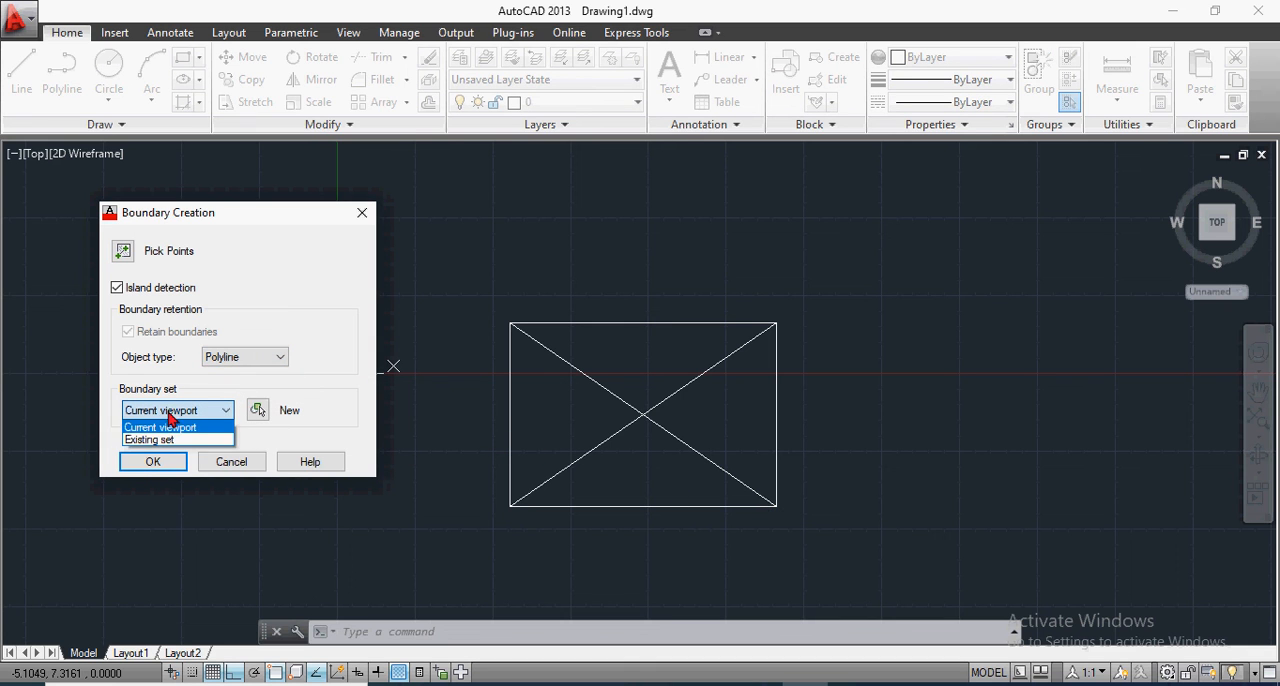
click(169, 413)
click(155, 461)
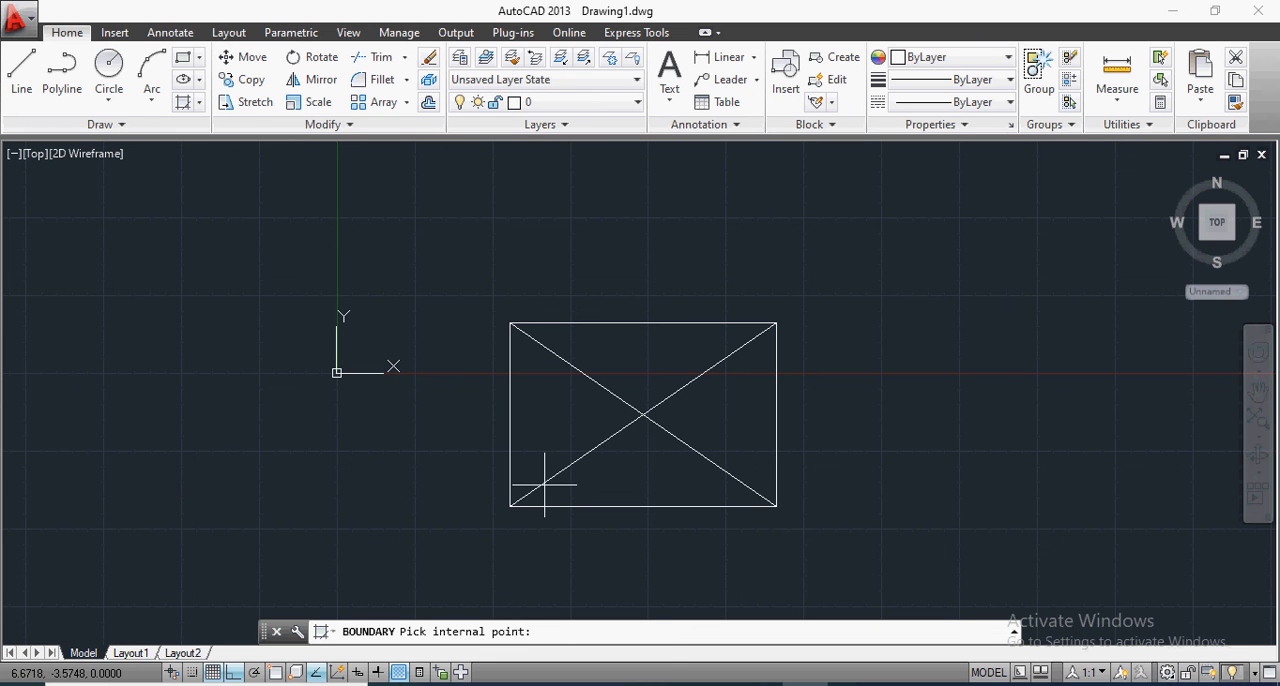
click(556, 419)
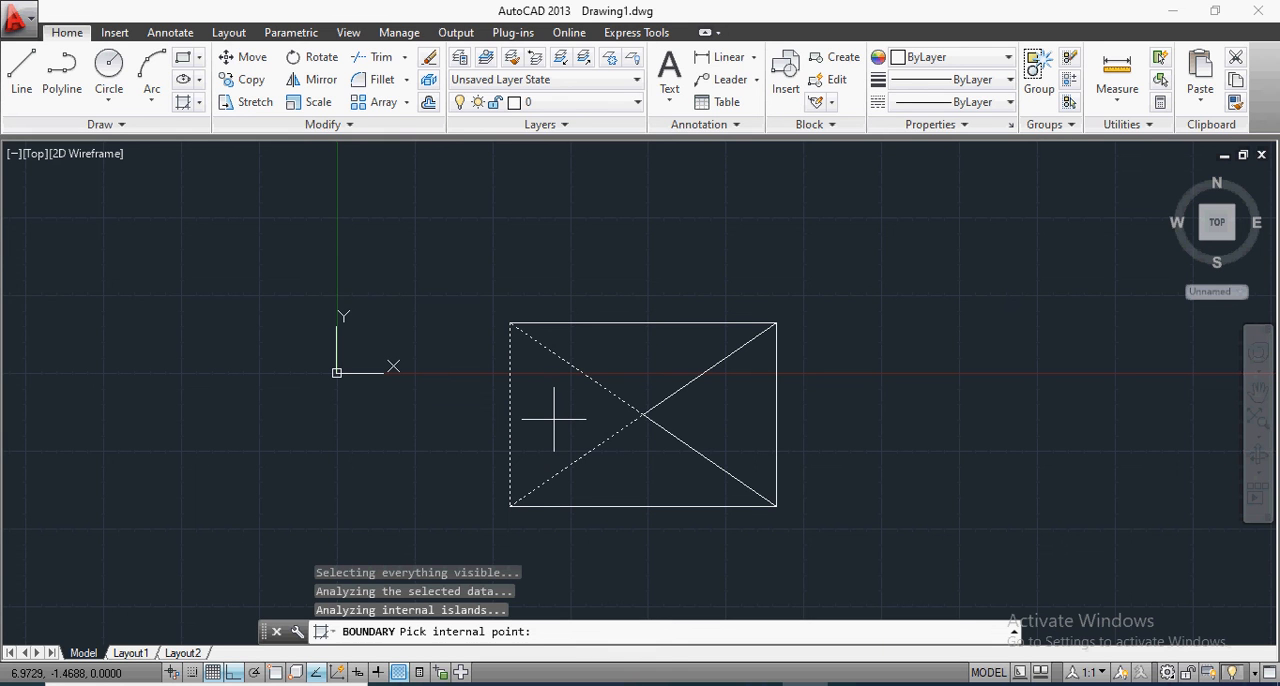
click(730, 414)
click(660, 356)
click(616, 477)
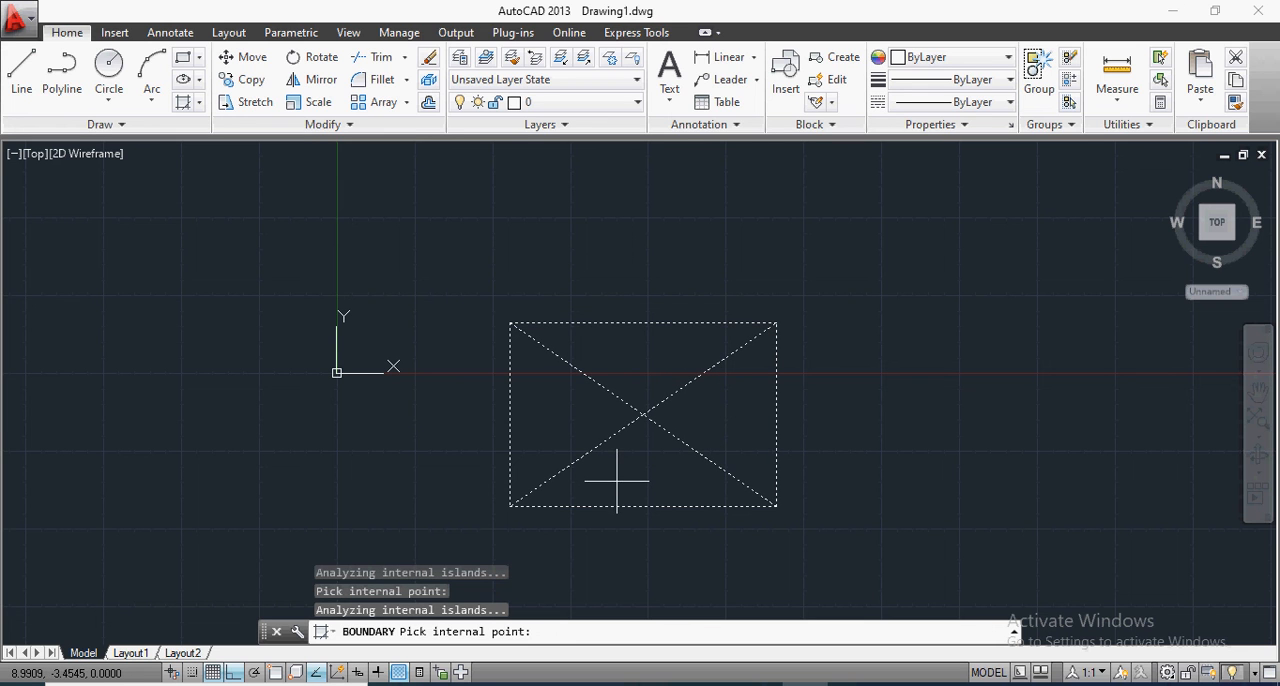
key(Escape)
key(Escape)
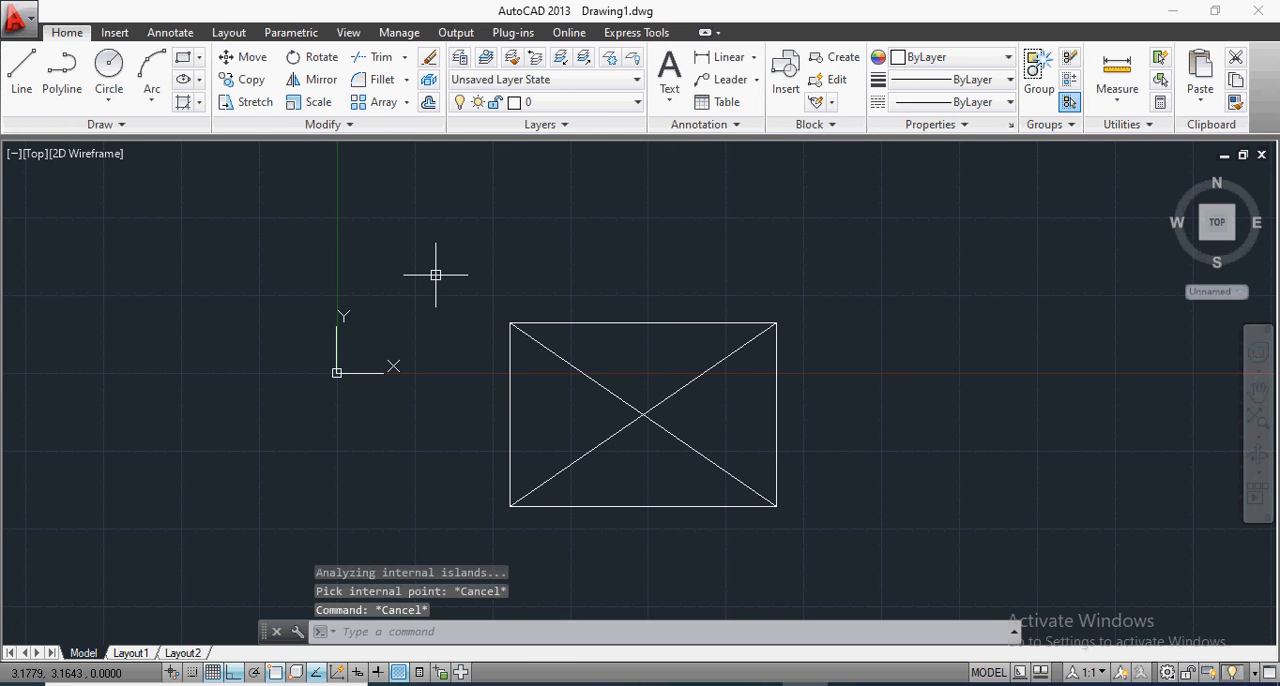
Step: Erase the rectangle together with both of its diagonals
click(434, 270)
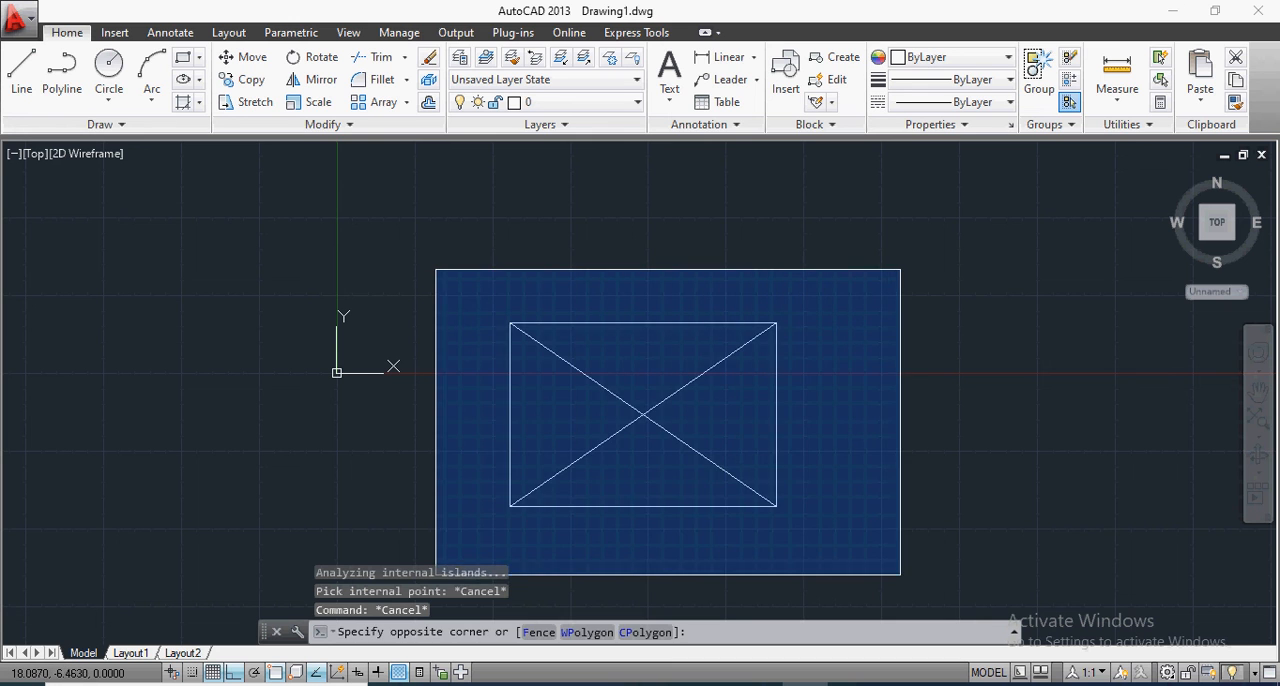
click(903, 594)
key(Delete)
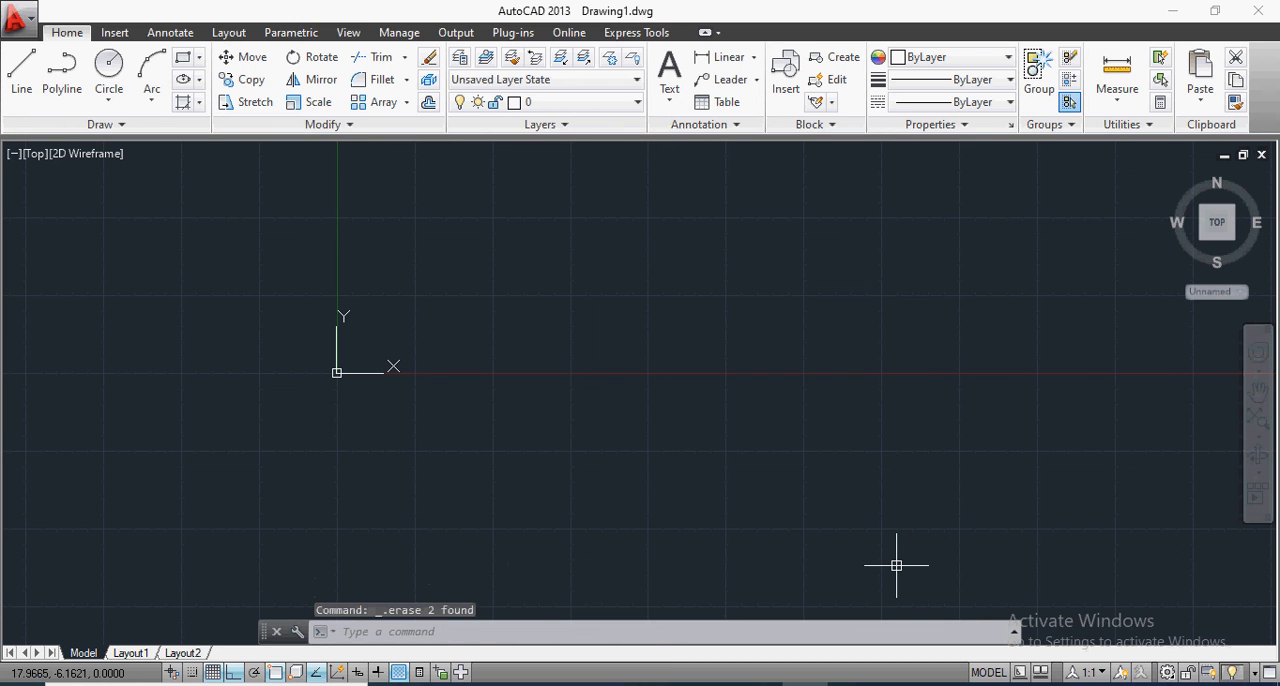
Step: Draw a polyline rectangle about 10.2 by 6.6 units, continuing it diagonally from the upper-left to the lower-right corner
click(200, 102)
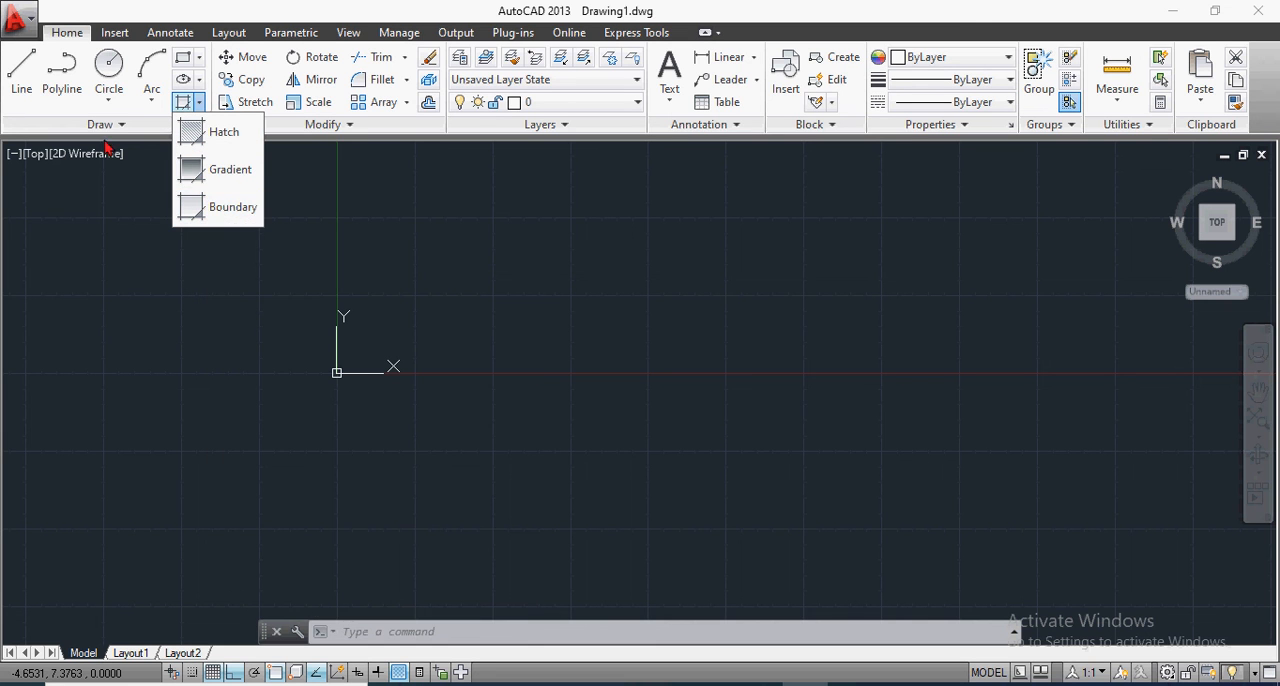
click(62, 68)
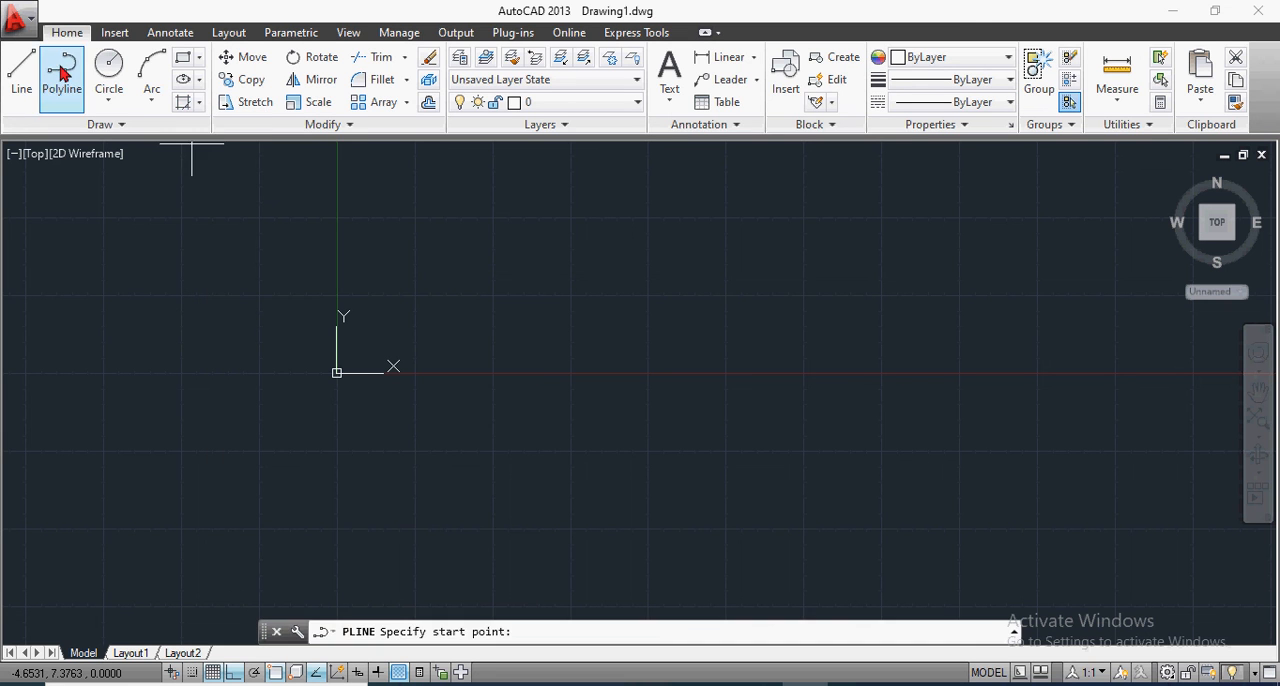
click(558, 307)
click(876, 307)
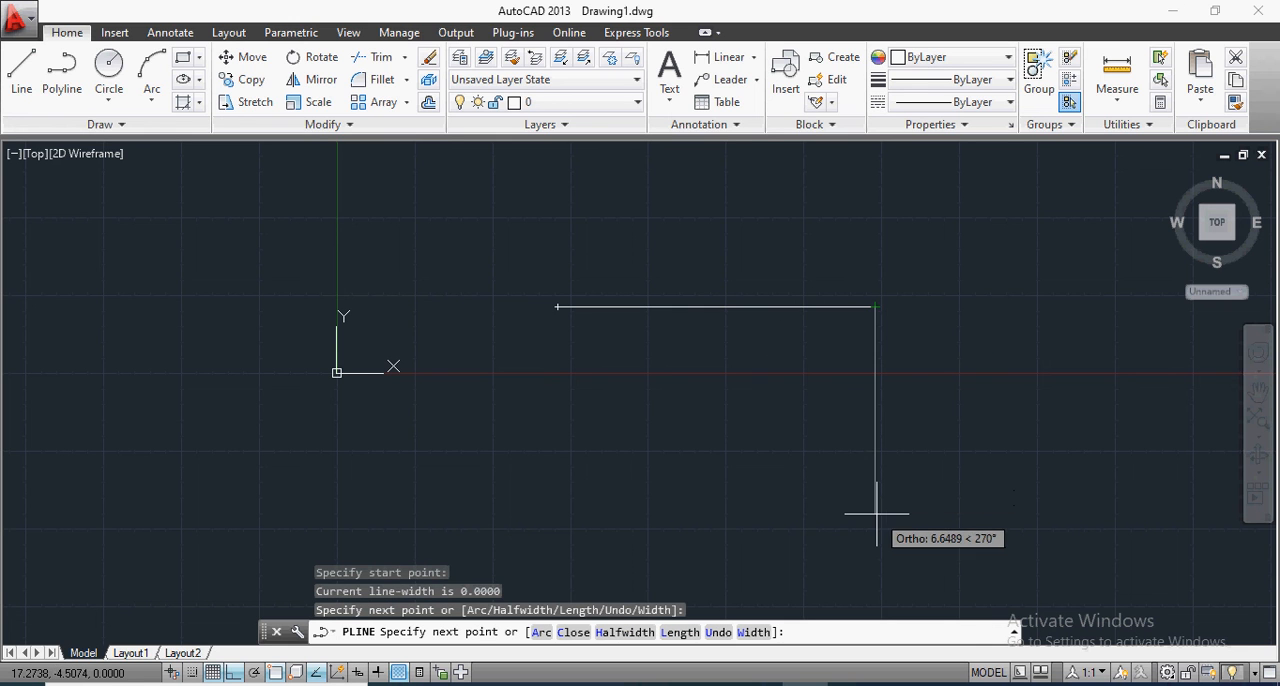
click(876, 514)
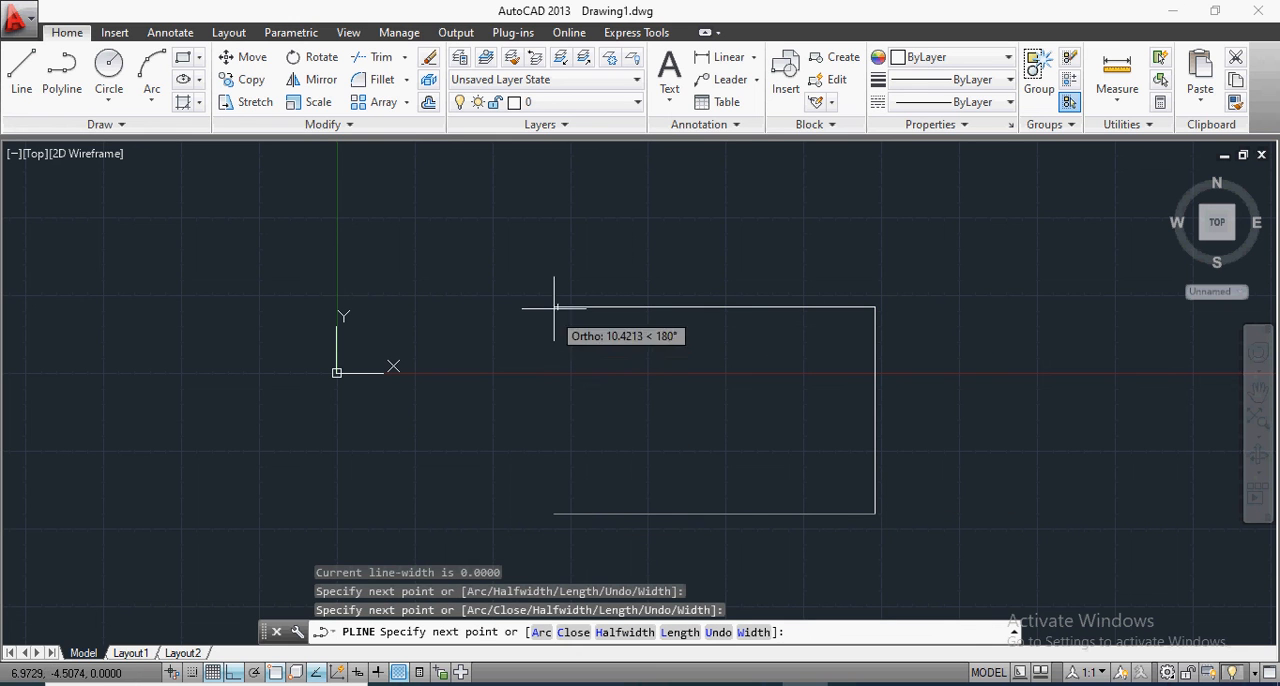
click(558, 514)
click(558, 307)
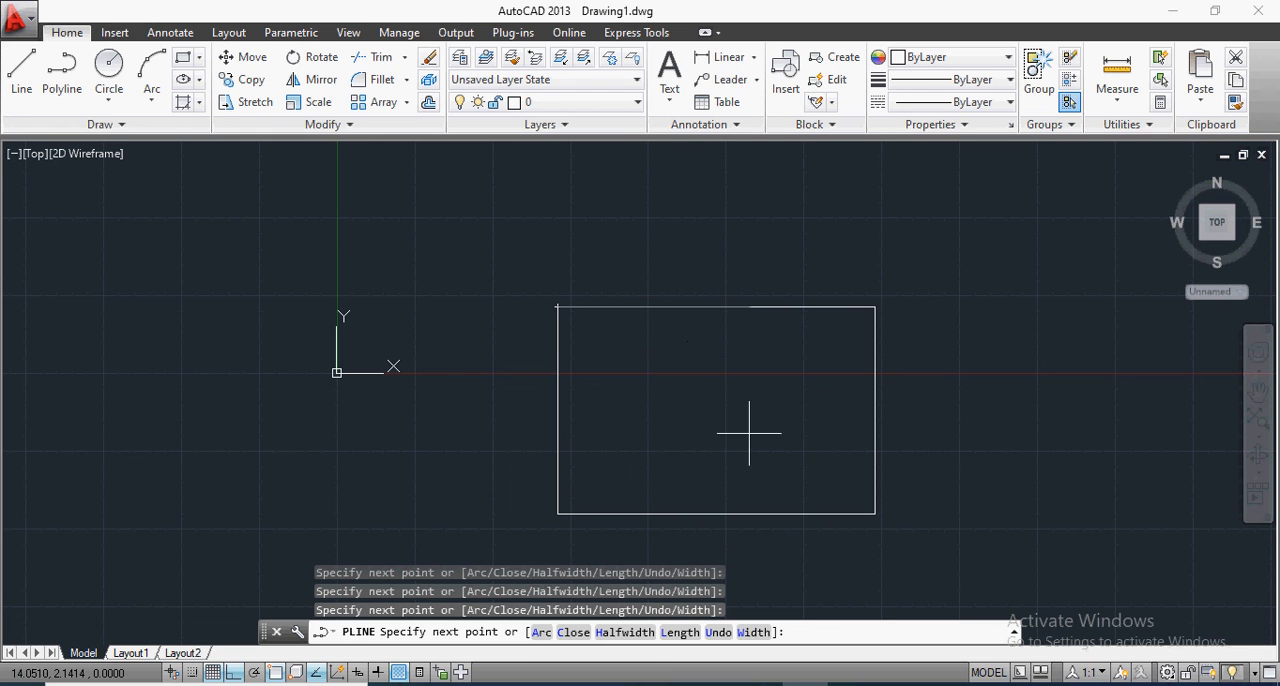
click(876, 514)
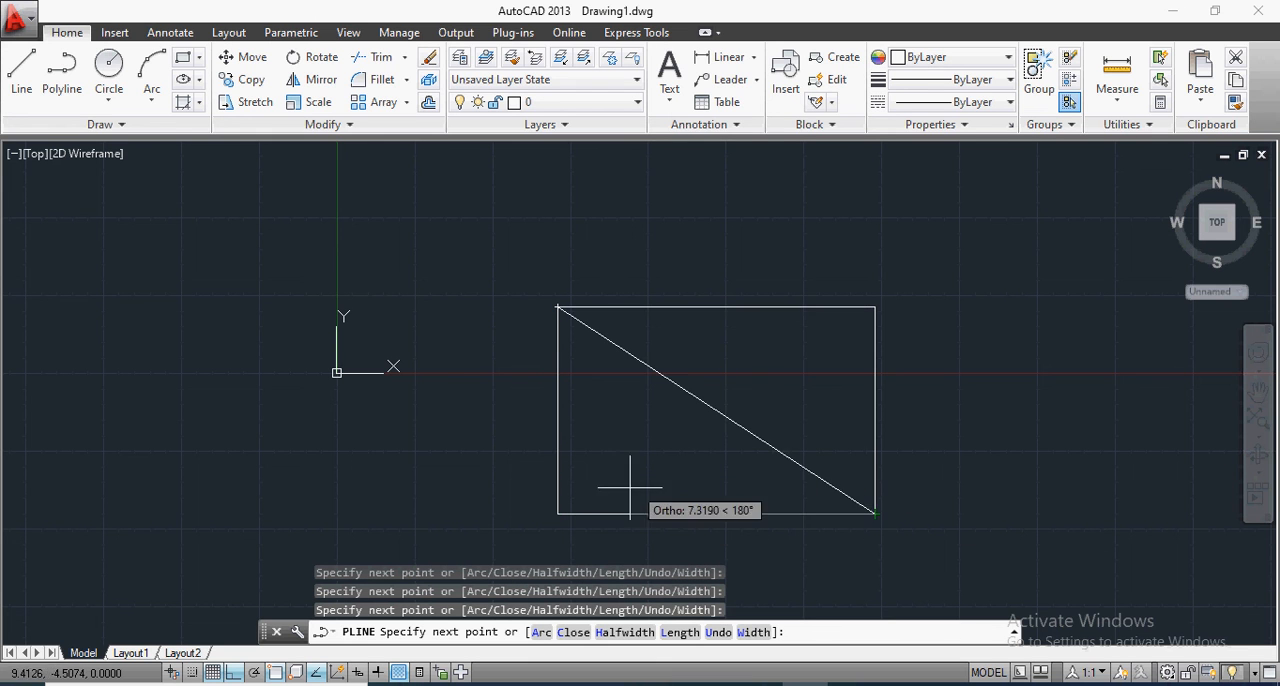
Step: Draw a separate polyline diagonal from the new rectangle's lower-left corner to its upper-right corner
click(62, 64)
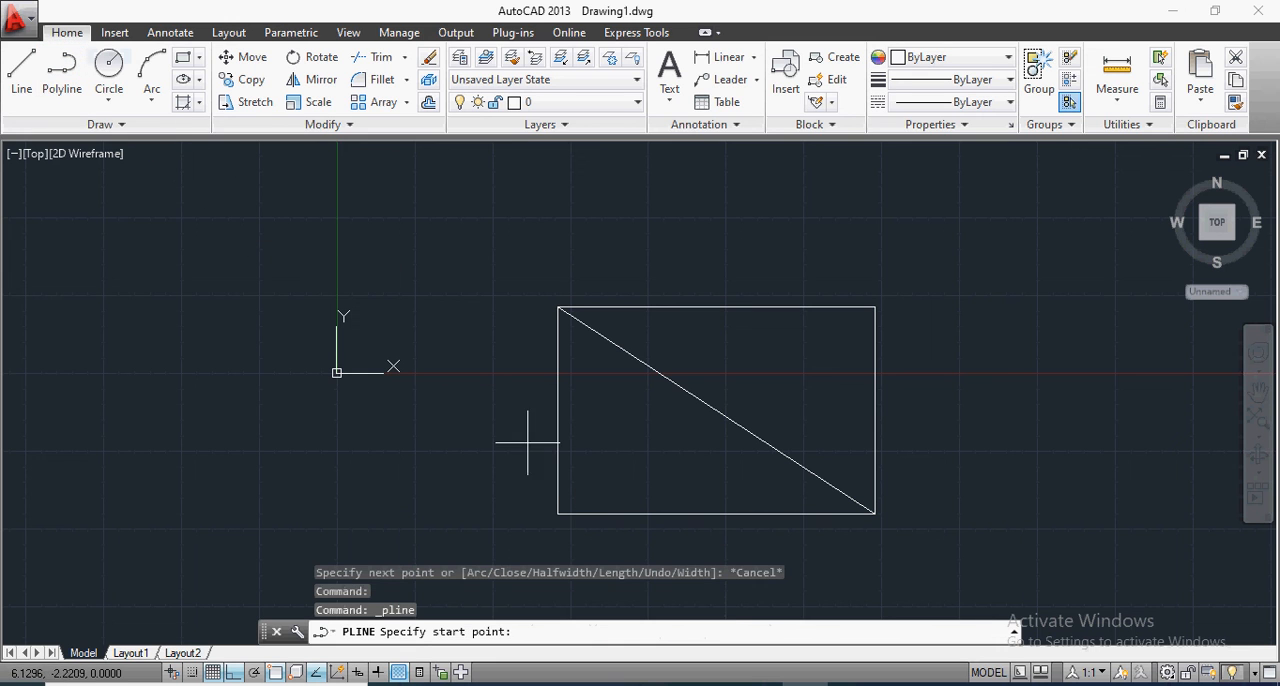
click(558, 514)
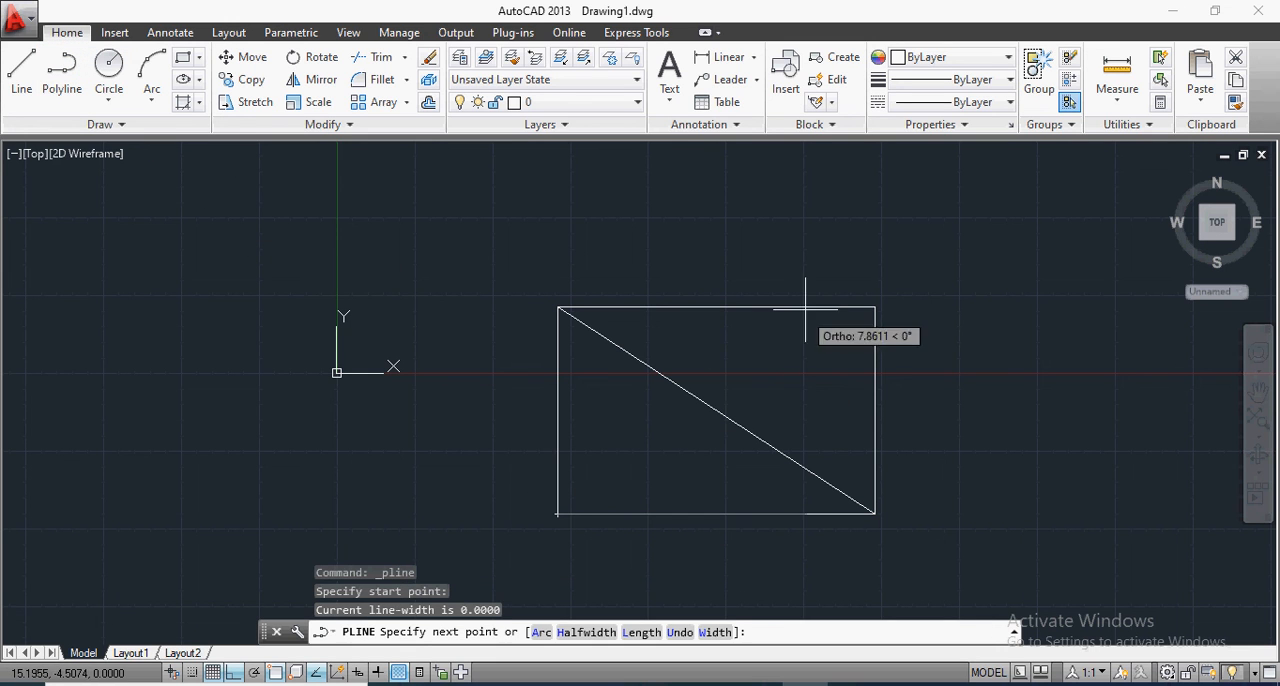
click(875, 307)
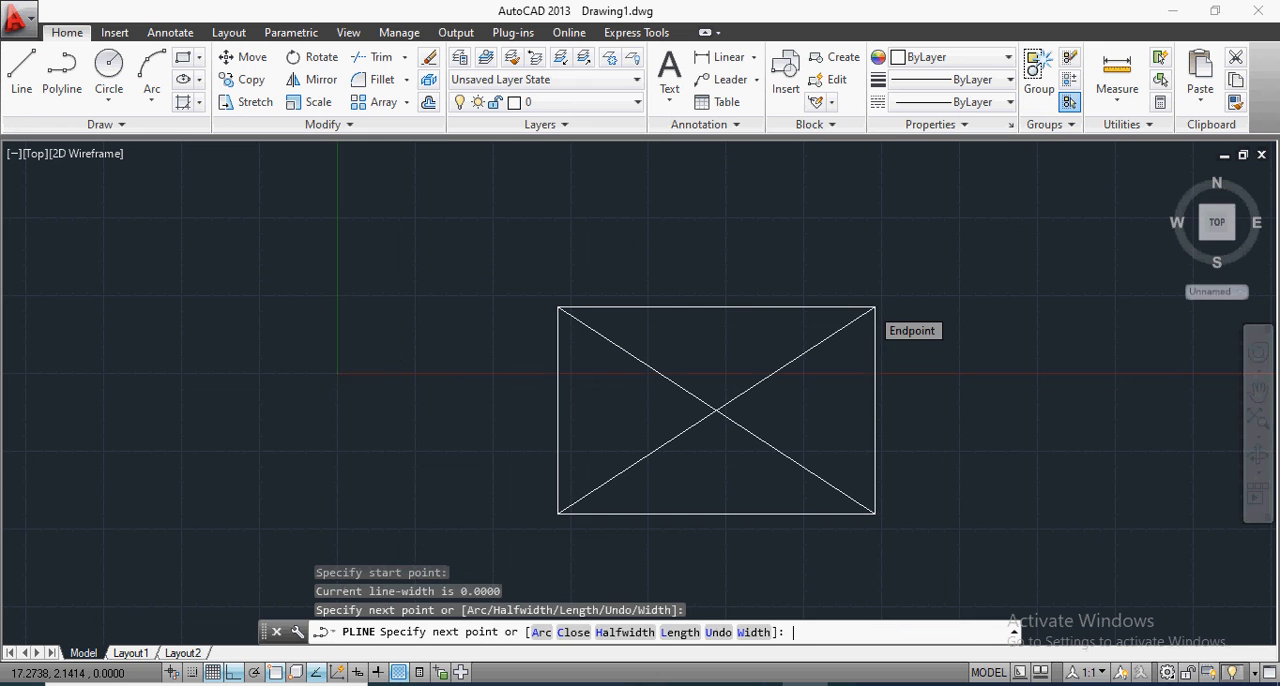
key(Return)
scroll(523, 324, up, 4)
scroll(519, 326, down, 6)
scroll(837, 371, up, 2)
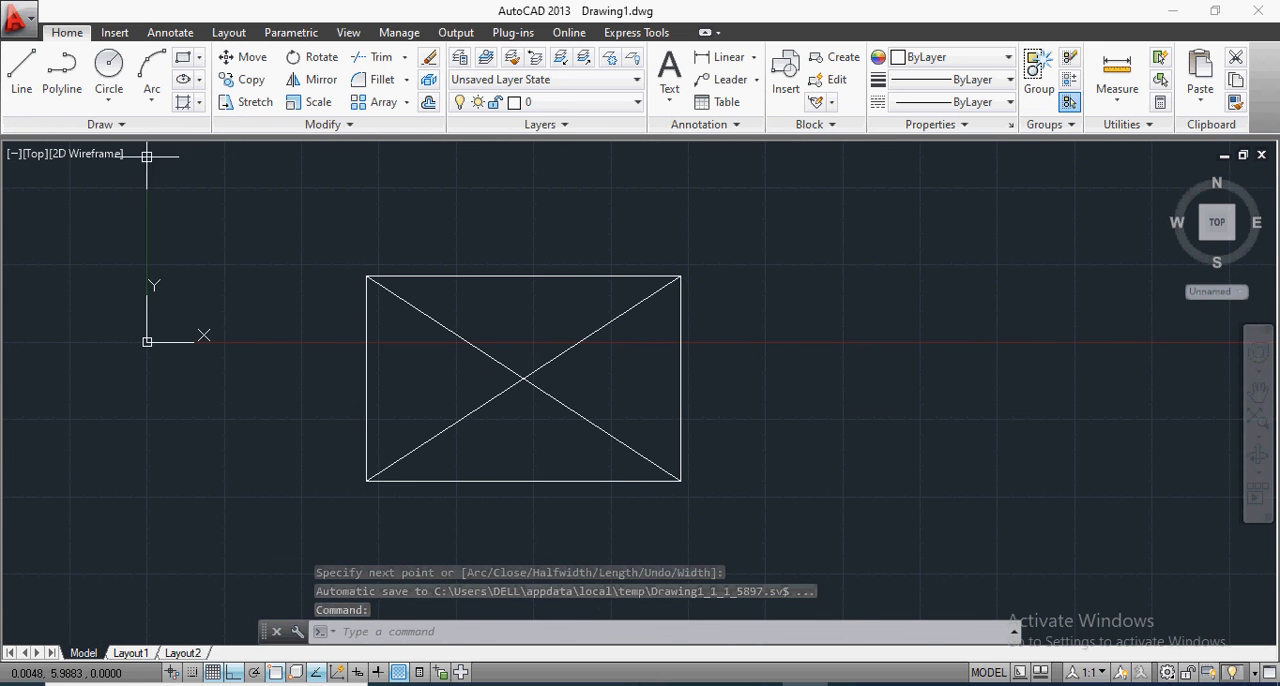
Step: Create a boundary of object type Polyline from the rectangle's lower triangle, using the current viewport as boundary set
click(199, 102)
click(213, 210)
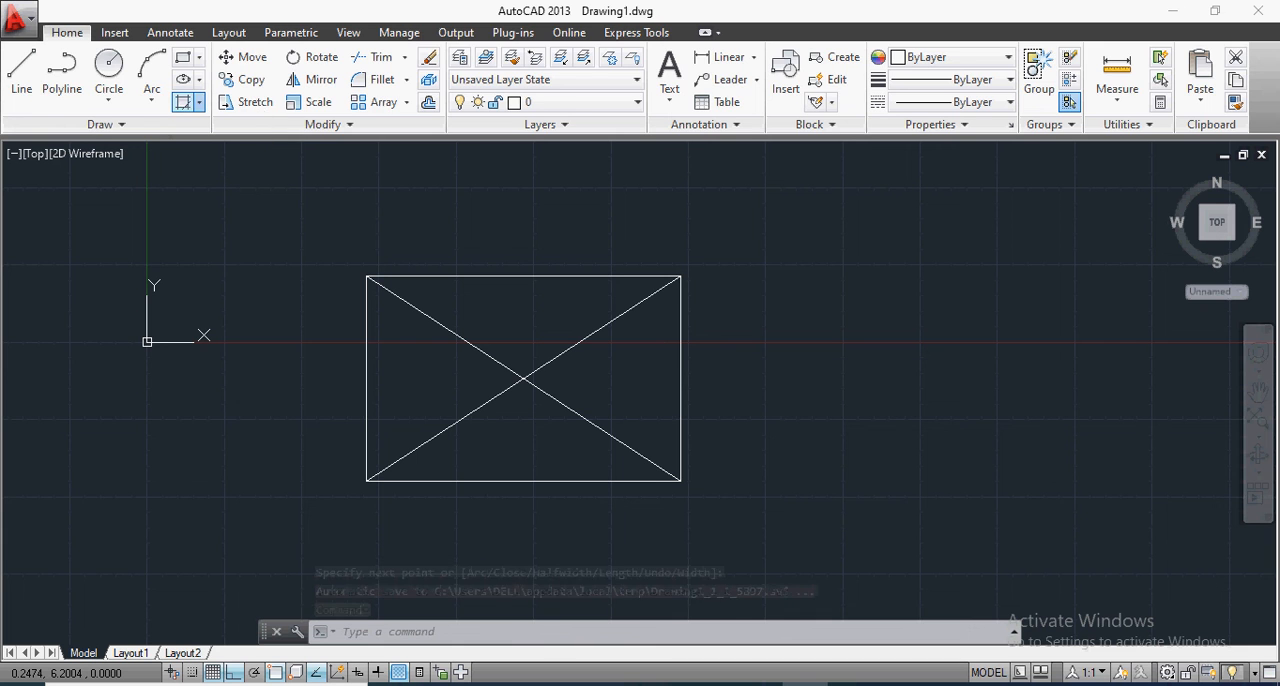
click(234, 357)
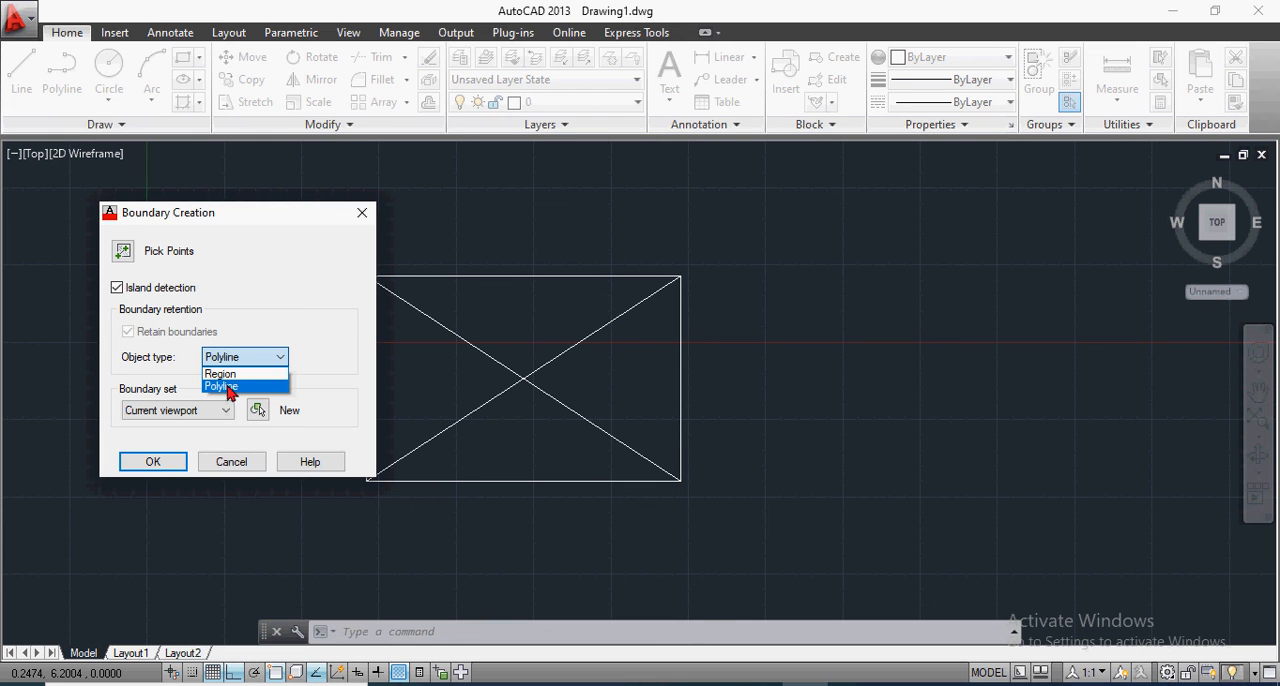
click(229, 387)
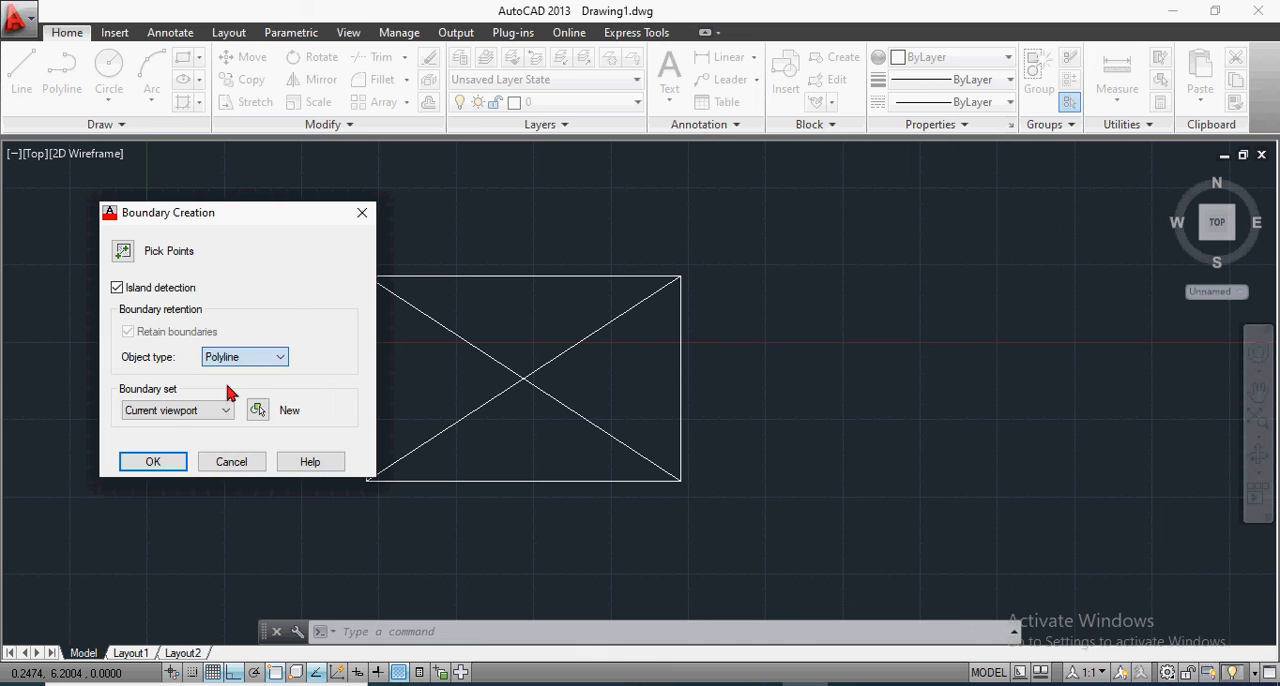
click(153, 463)
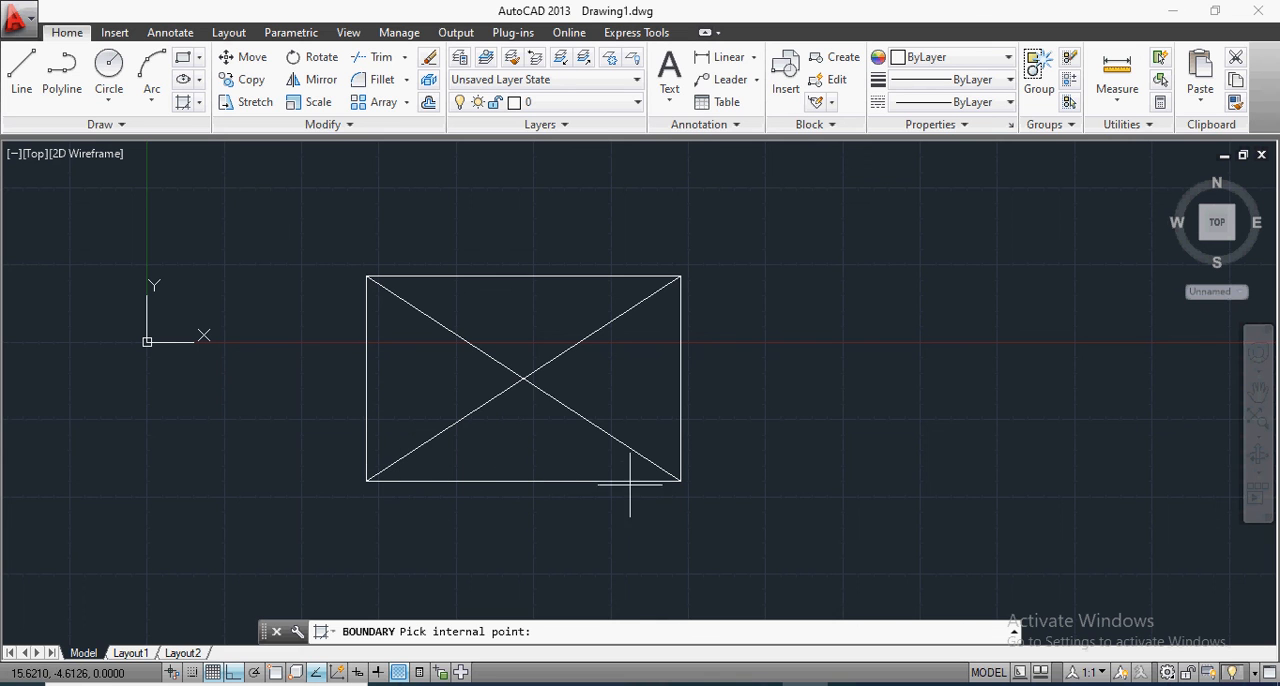
click(515, 437)
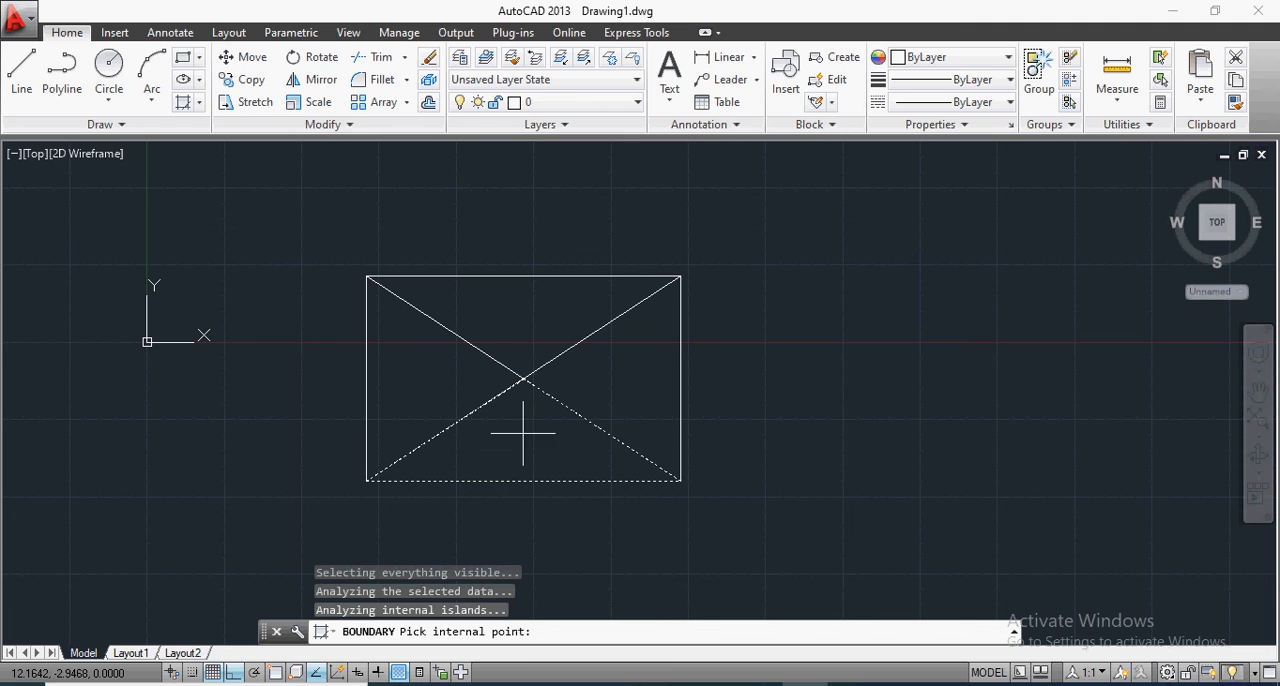
key(Return)
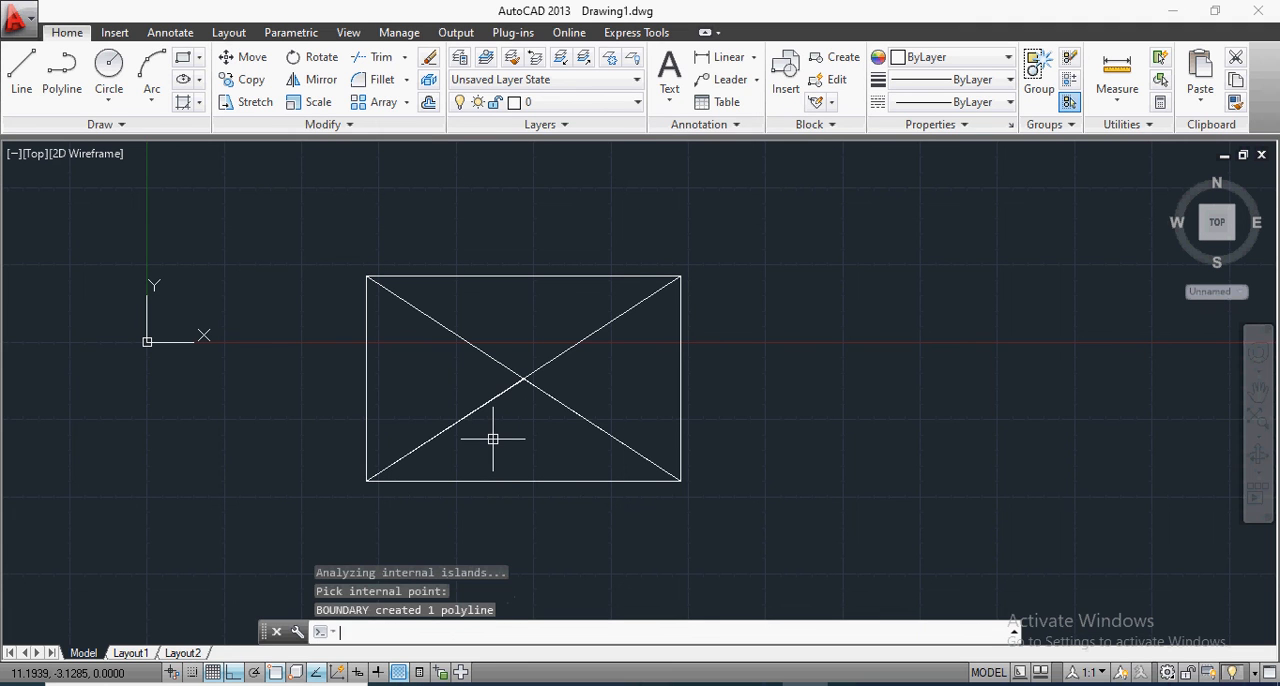
Step: Copy the lower triangle's boundary polyline horizontally about 13.6 units to the right, clear of the rectangle
text(co)
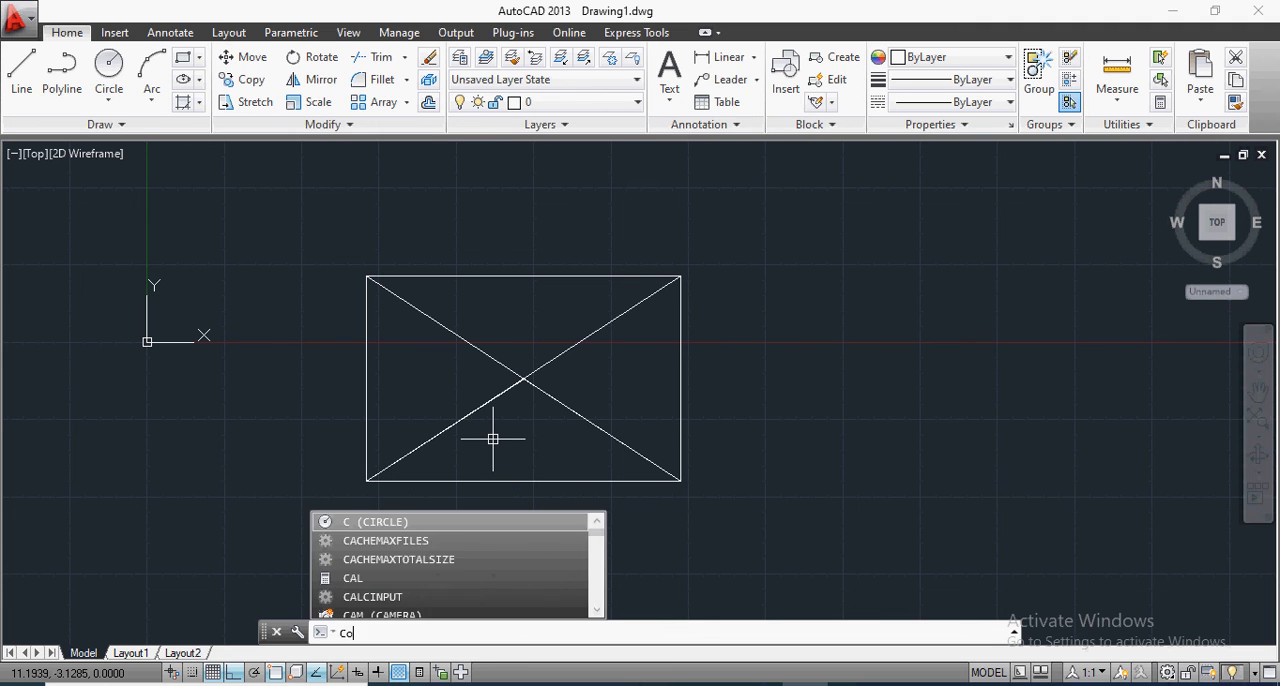
key(Return)
click(463, 480)
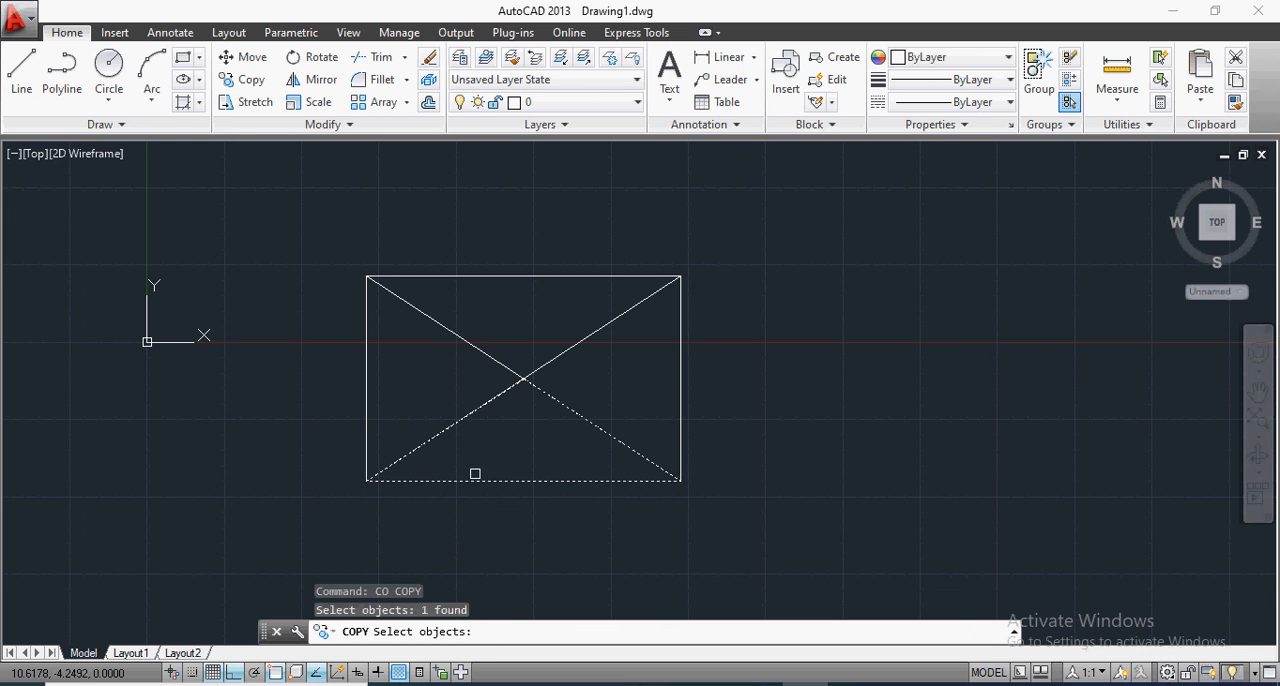
key(Return)
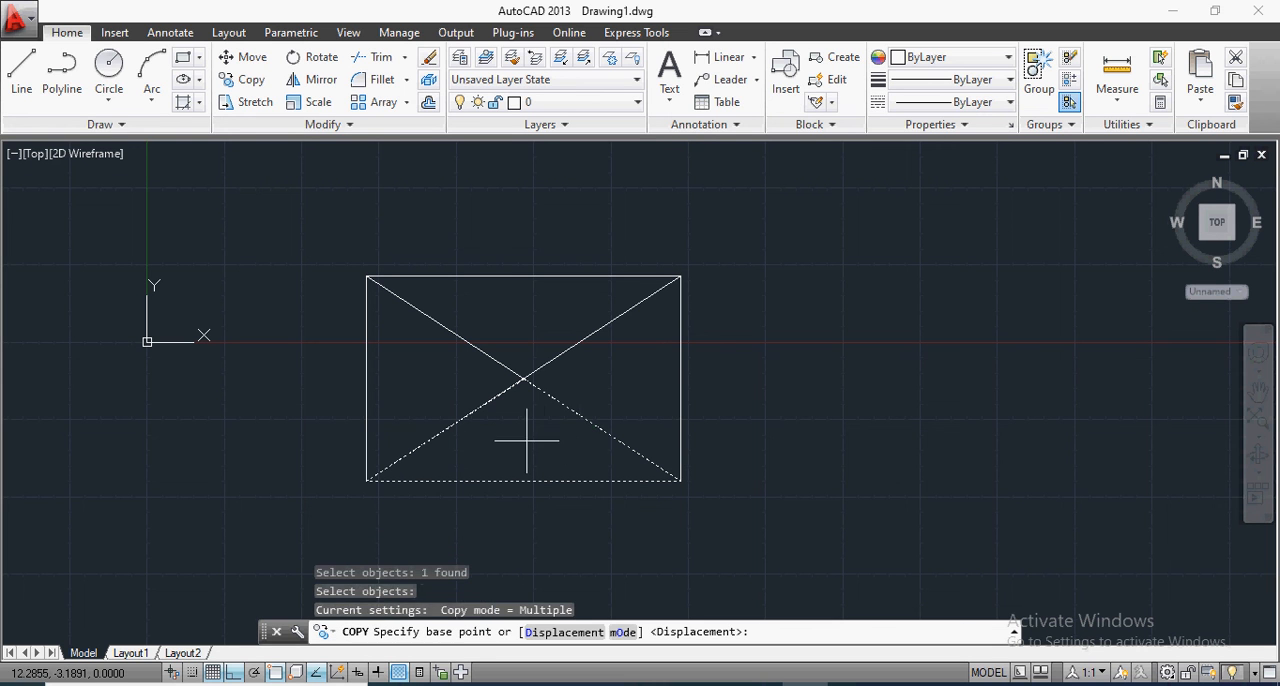
click(525, 440)
click(946, 411)
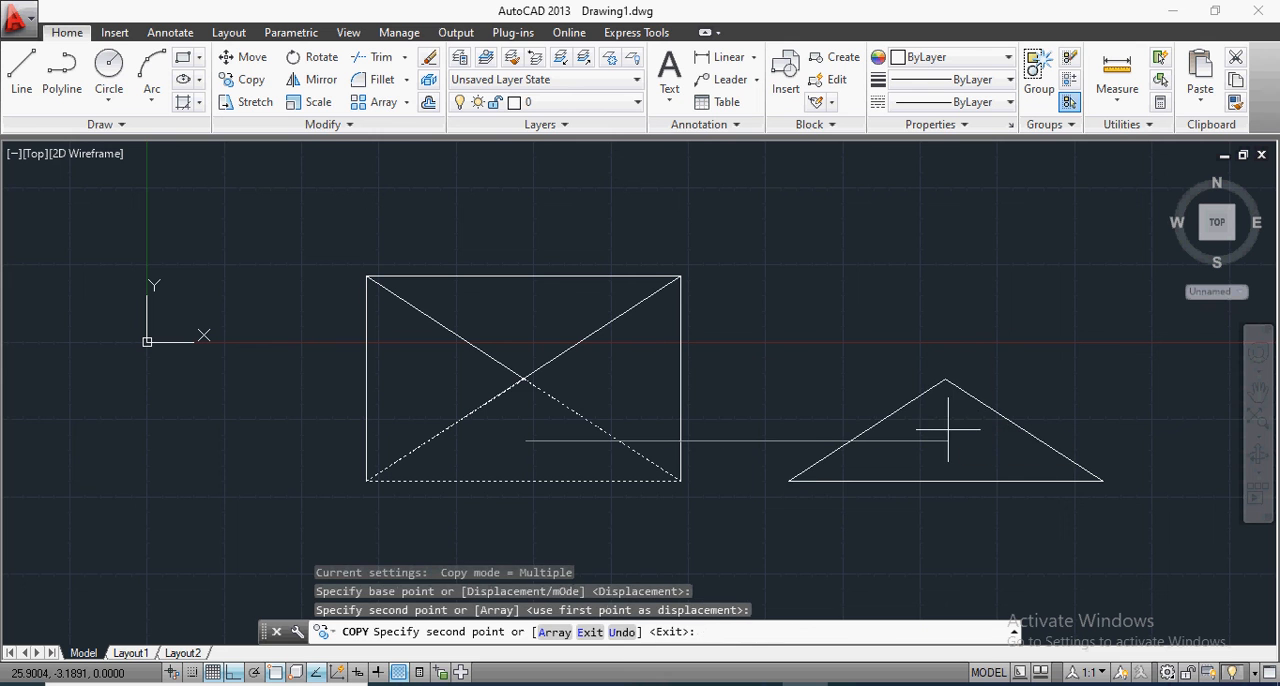
key(Return)
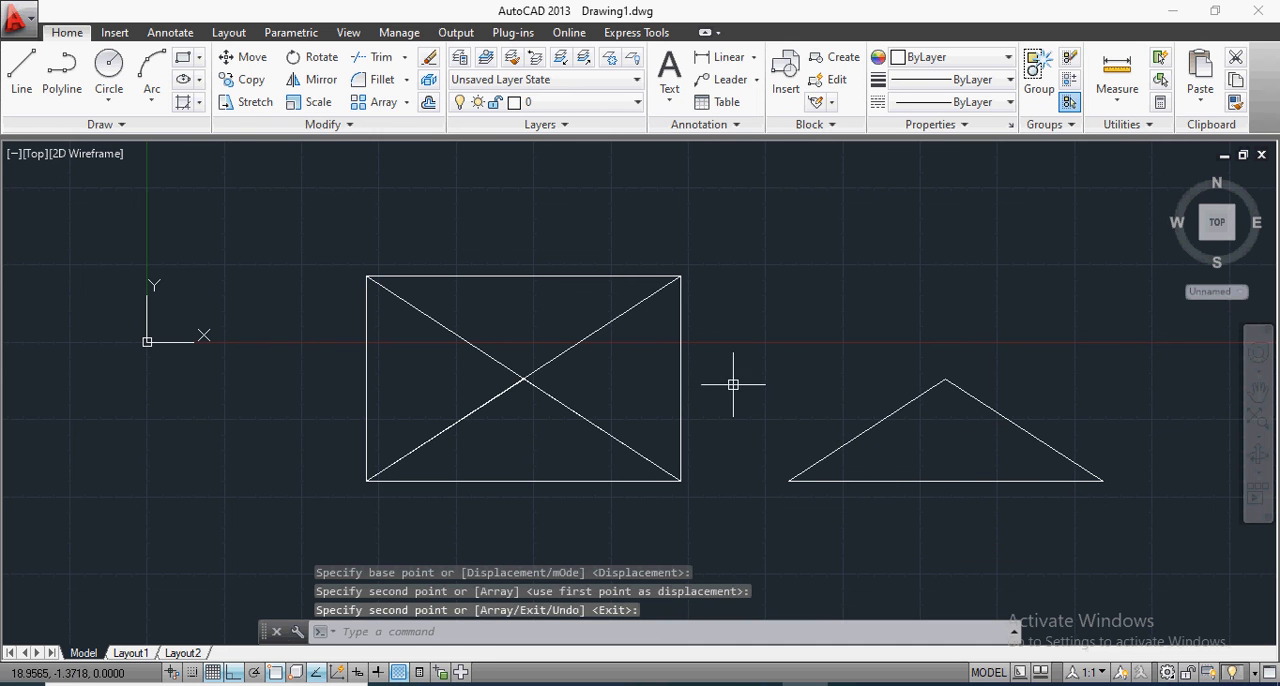
Step: Show the additional drawing tools
scroll(735, 390, down, 2)
scroll(720, 393, up, 2)
scroll(709, 381, down, 2)
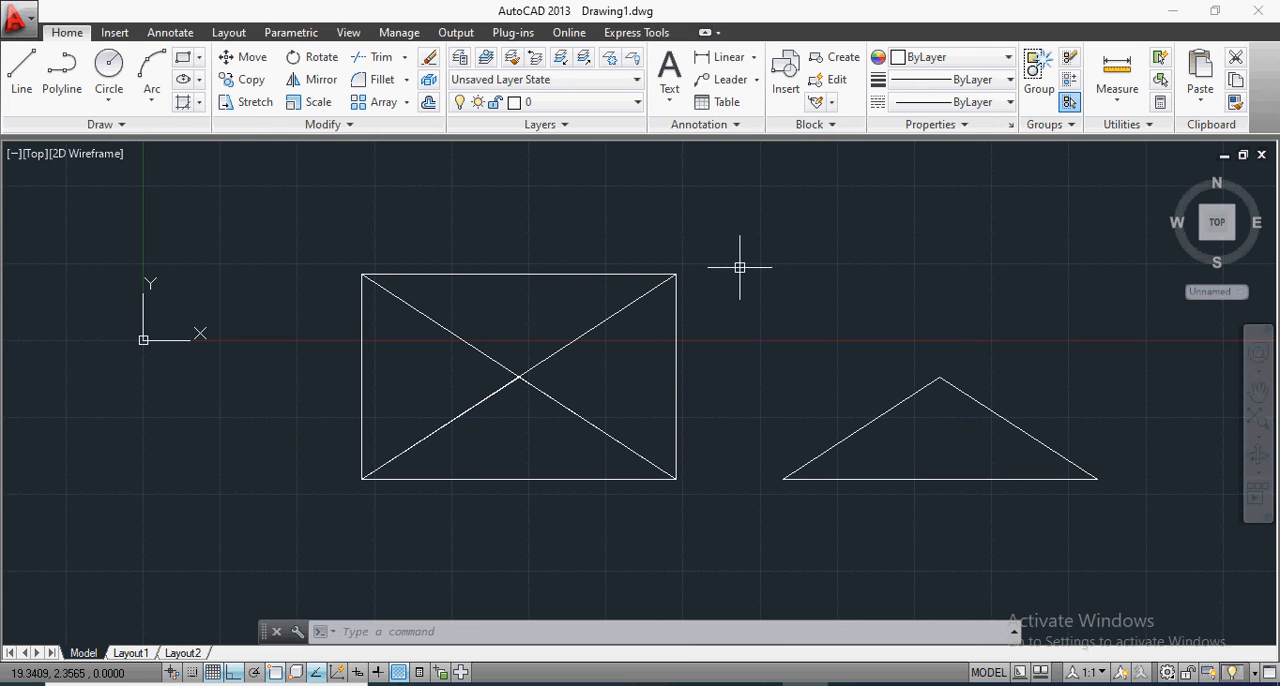
click(118, 125)
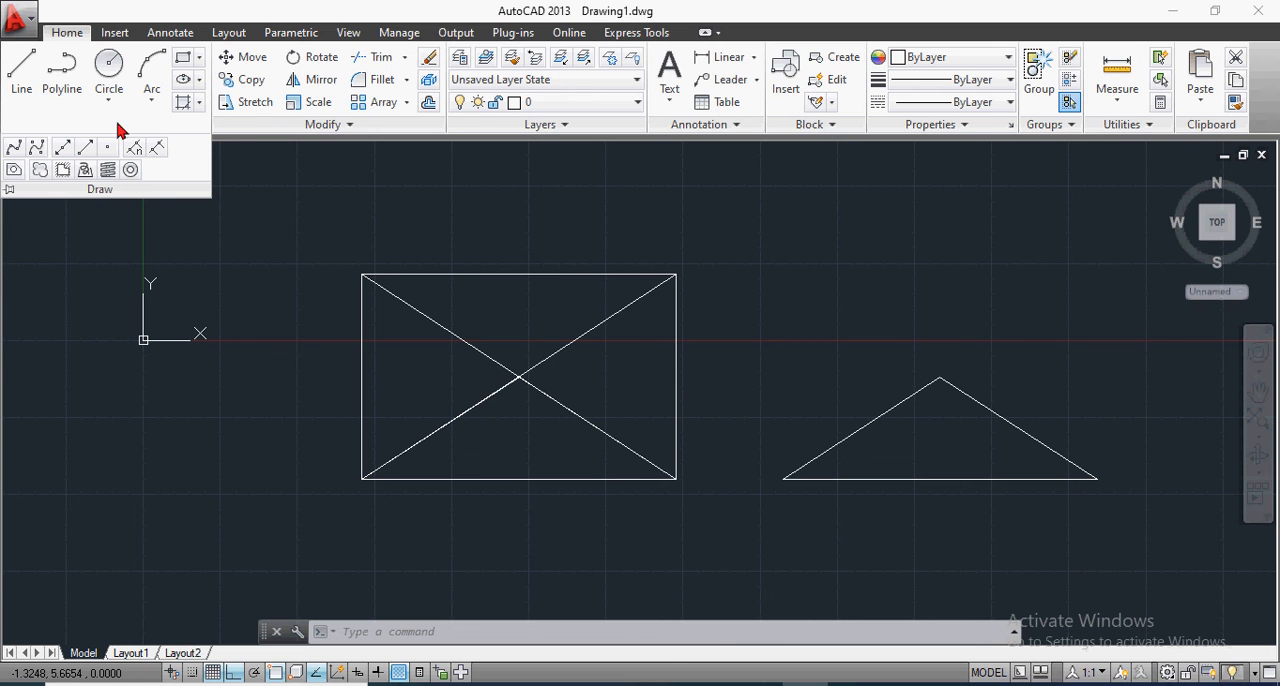